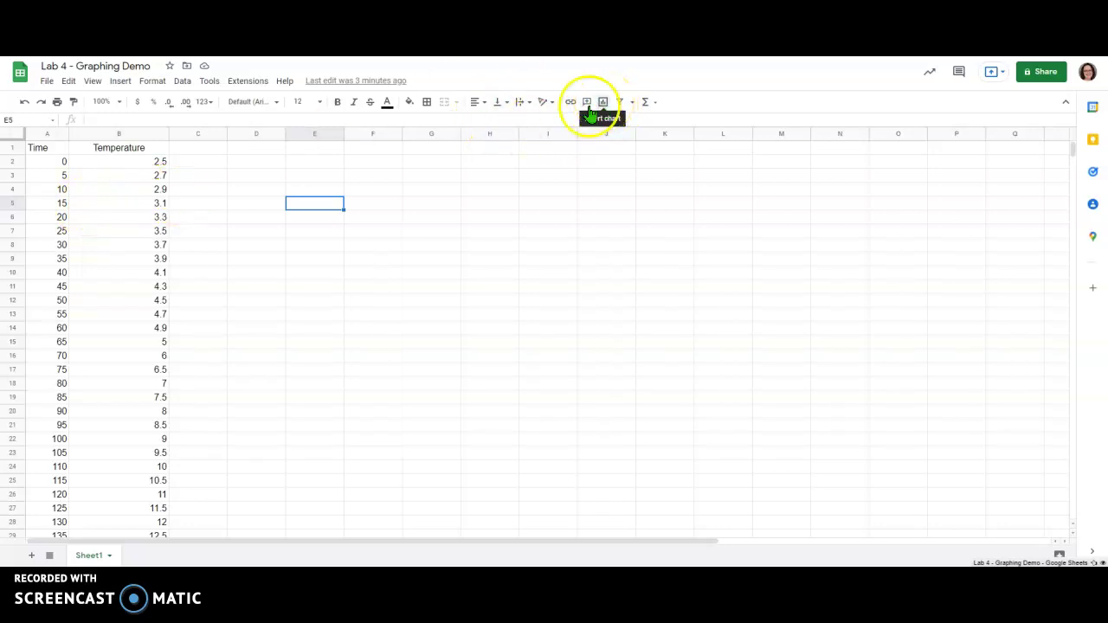
# Step: Insert a blank chart, then reposition and enlarge it beside the data so it spans about D3 to M25
pyautogui.click(120, 82)
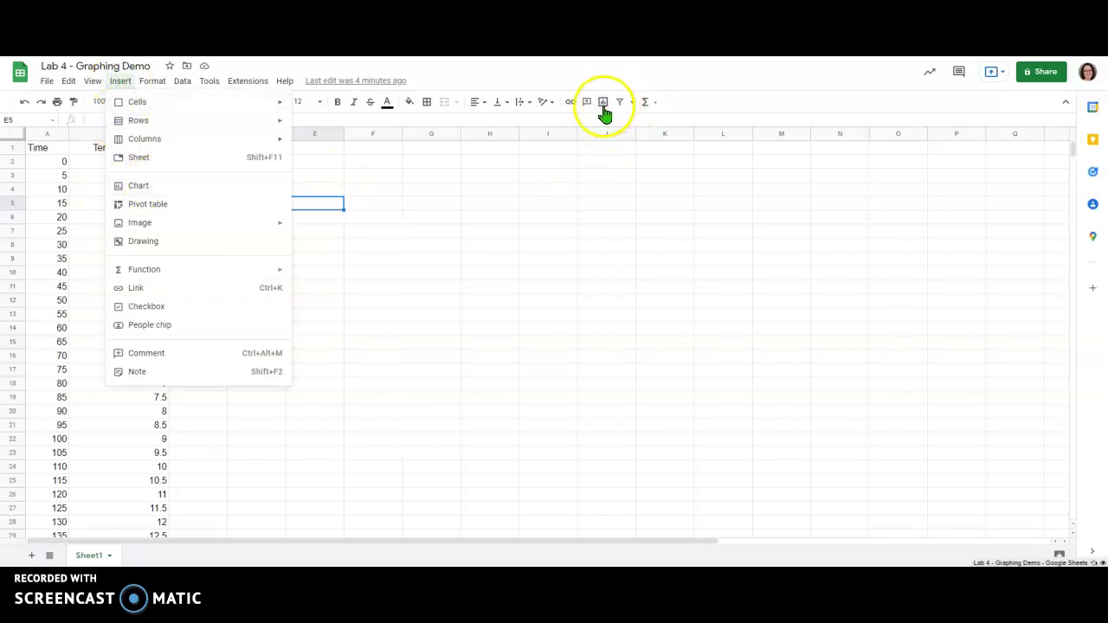
pyautogui.click(563, 208)
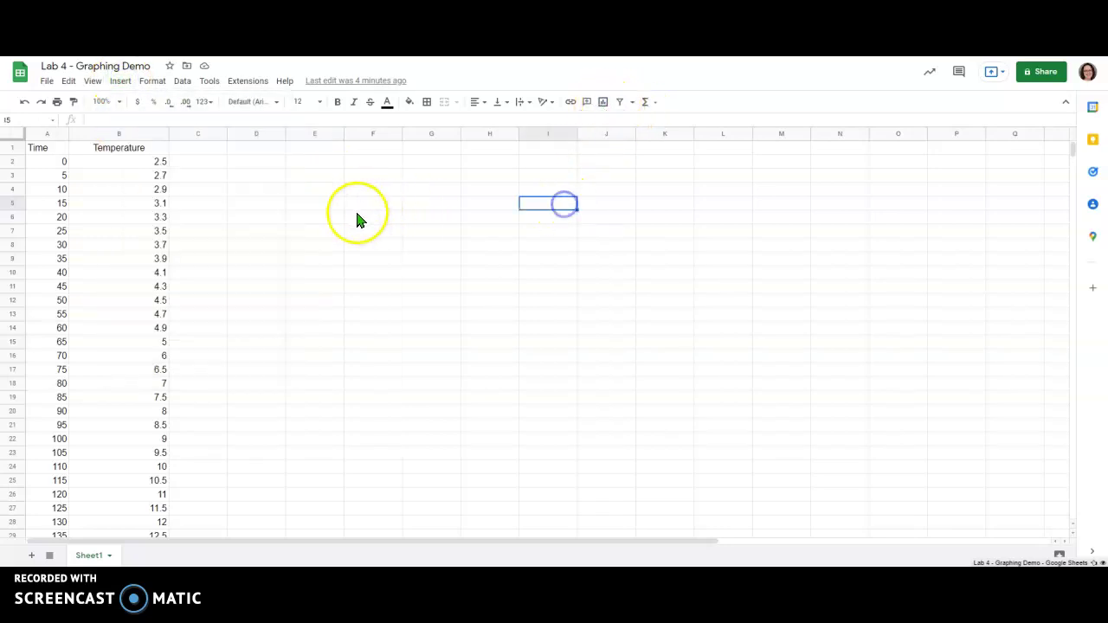
pyautogui.click(607, 105)
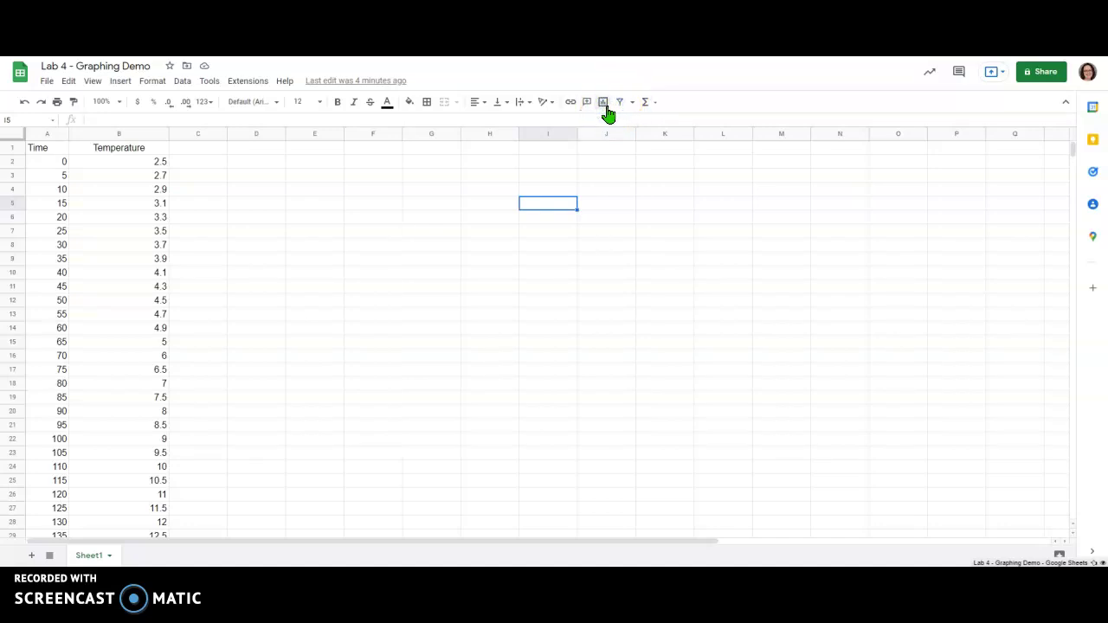
pyautogui.click(606, 106)
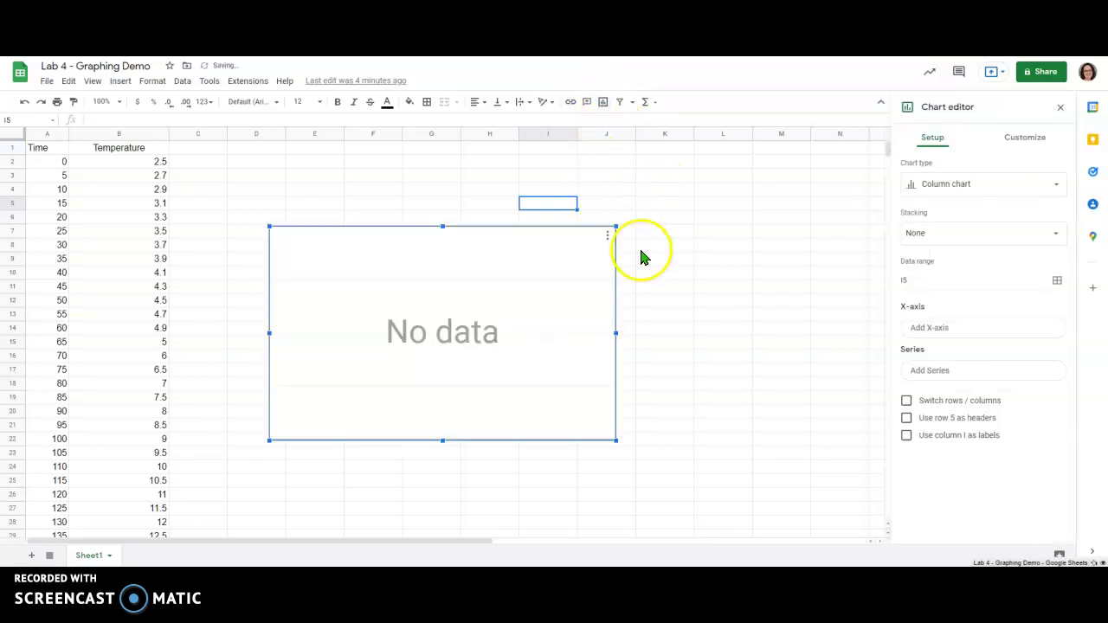
pyautogui.moveTo(500, 239); pyautogui.dragTo(491, 185)
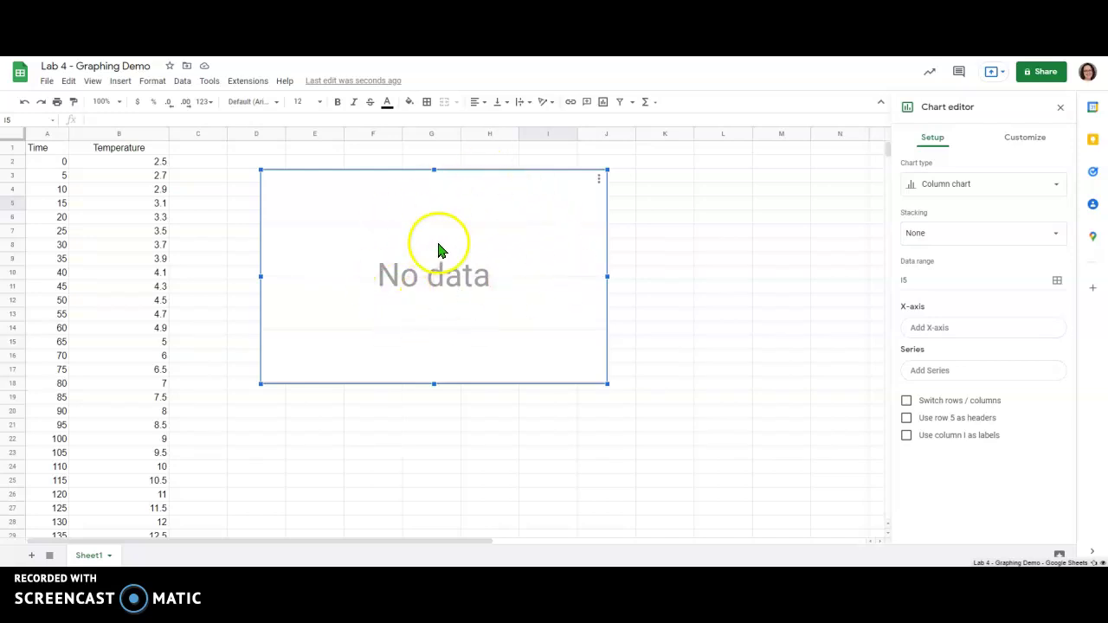
pyautogui.moveTo(607, 383); pyautogui.dragTo(729, 483)
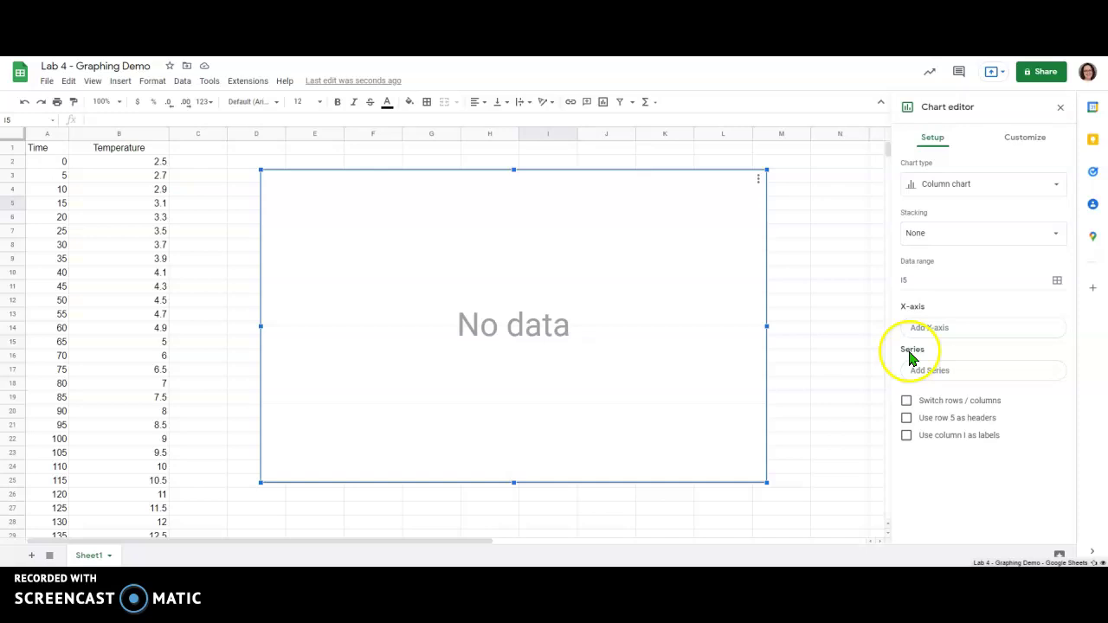
# Step: Add the temperature data in B1:B39 as the chart's series
pyautogui.click(942, 379)
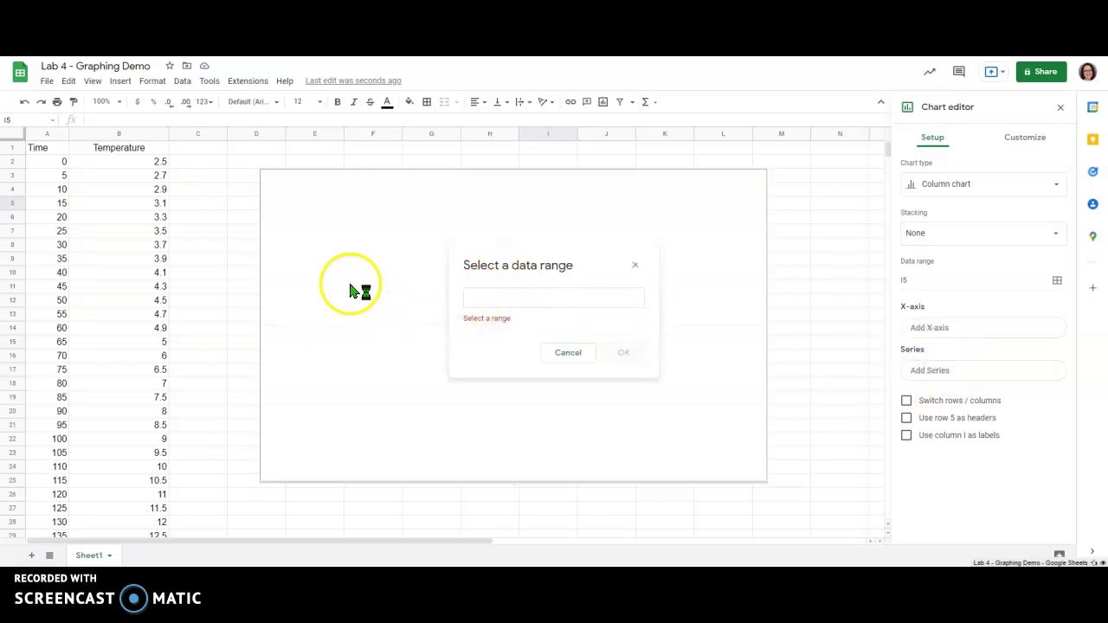
pyautogui.click(145, 154)
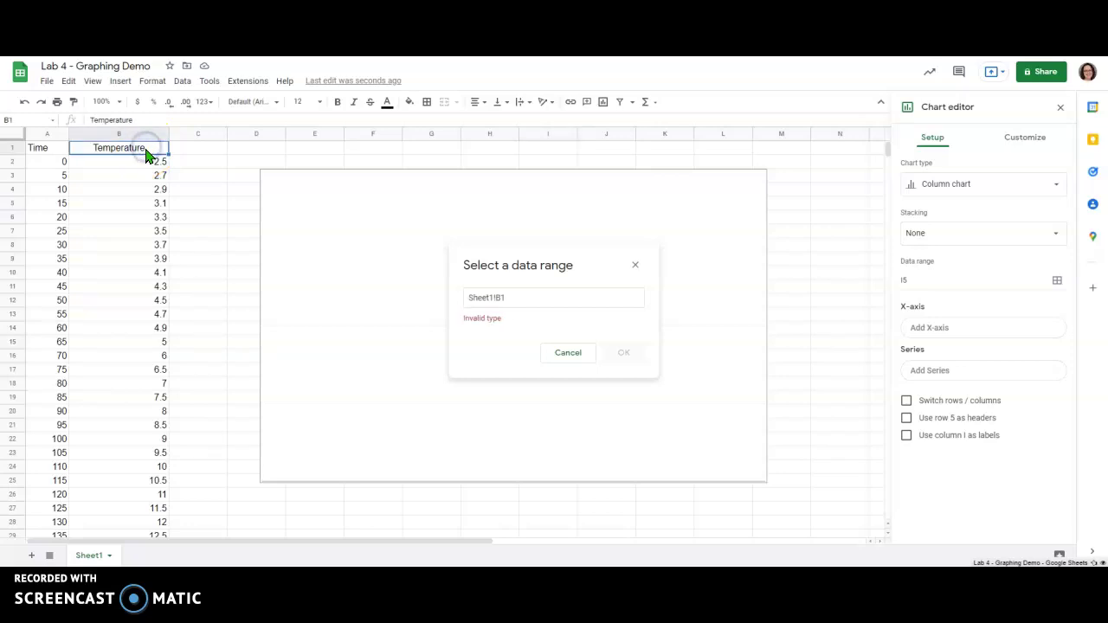
pyautogui.moveTo(146, 154); pyautogui.dragTo(156, 396)
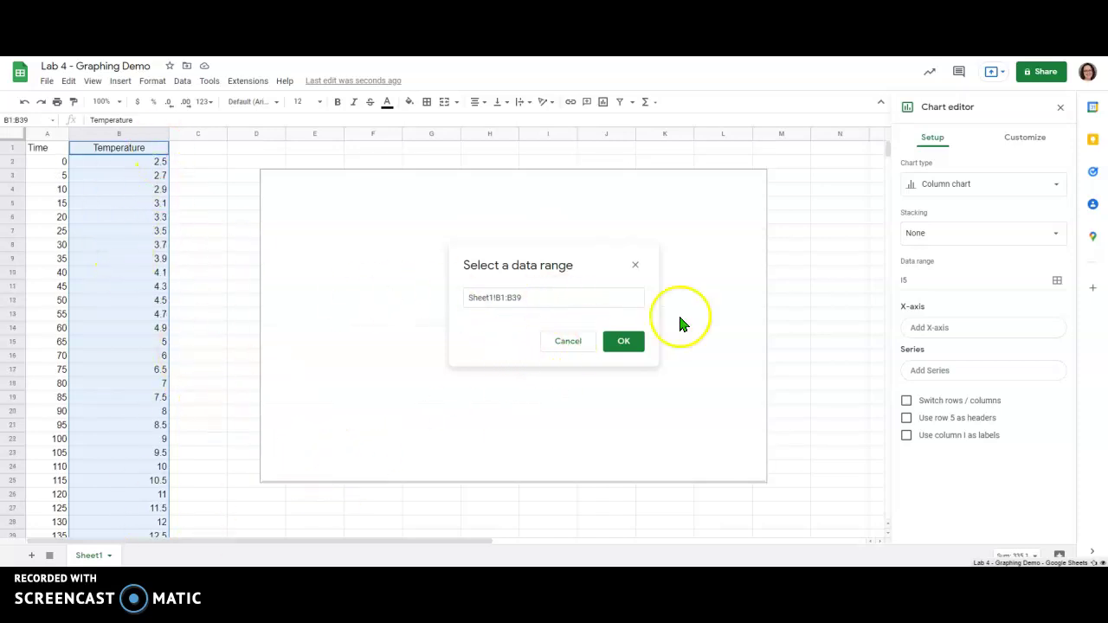
pyautogui.click(625, 343)
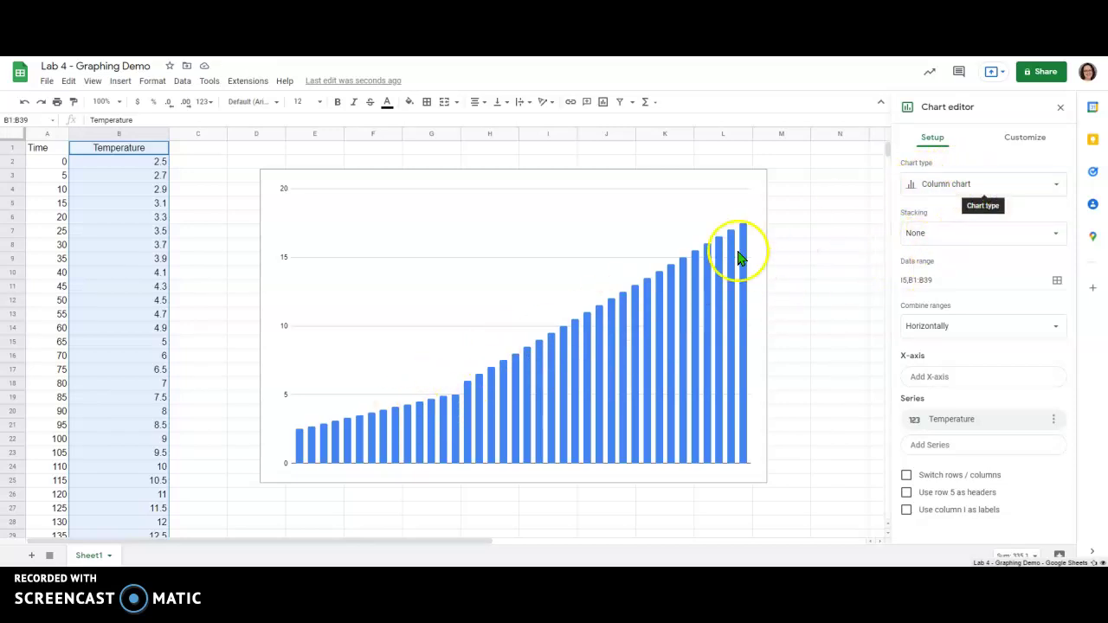
# Step: Change the chart type to a scatter chart
pyautogui.click(966, 185)
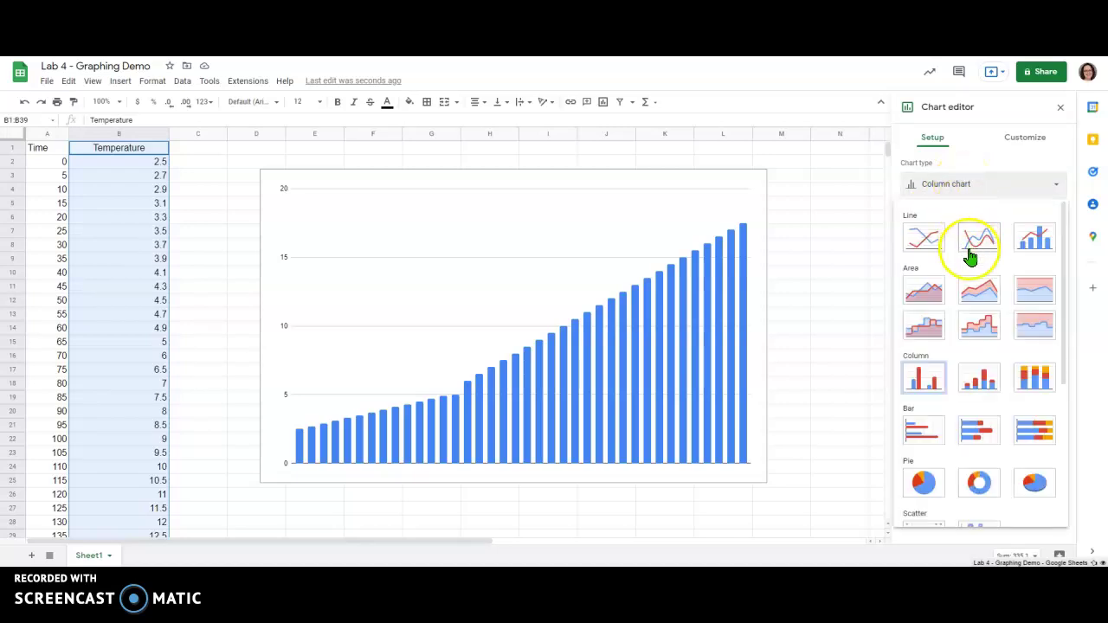
pyautogui.scroll(-1, 970, 290)
pyautogui.scroll(-1, 961, 338)
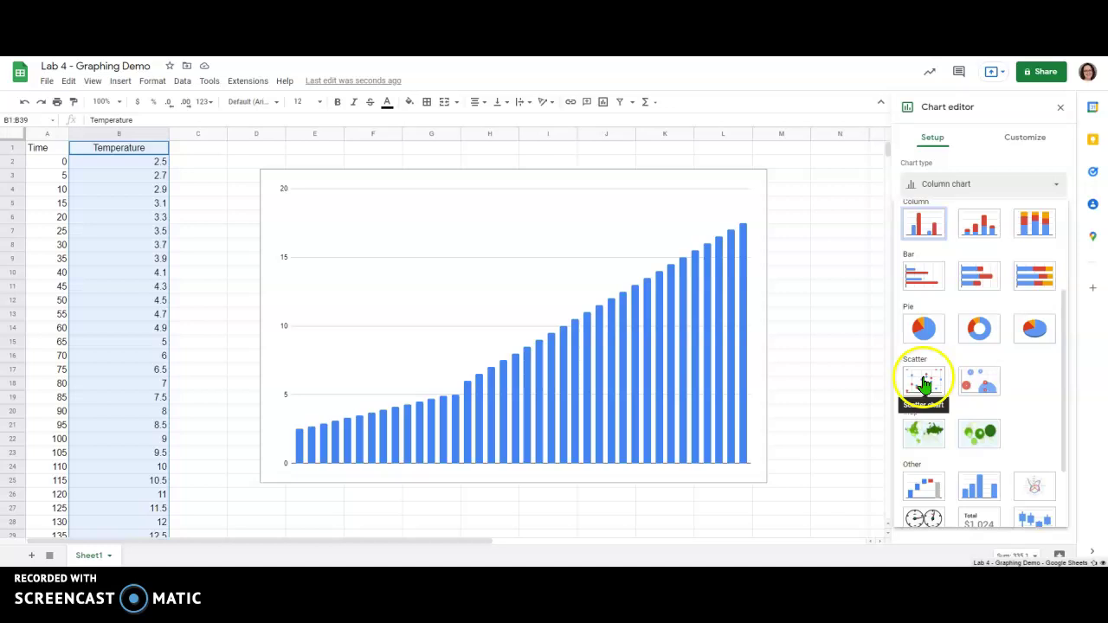
pyautogui.click(927, 383)
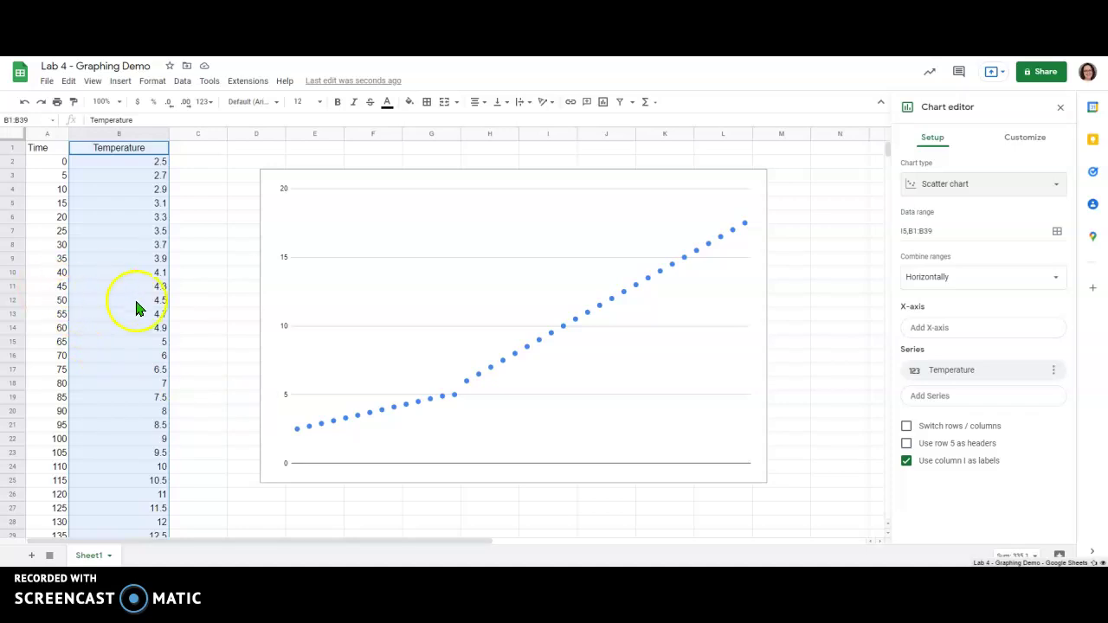
# Step: Set the chart's X-axis to the time data in A1:A39
pyautogui.click(948, 332)
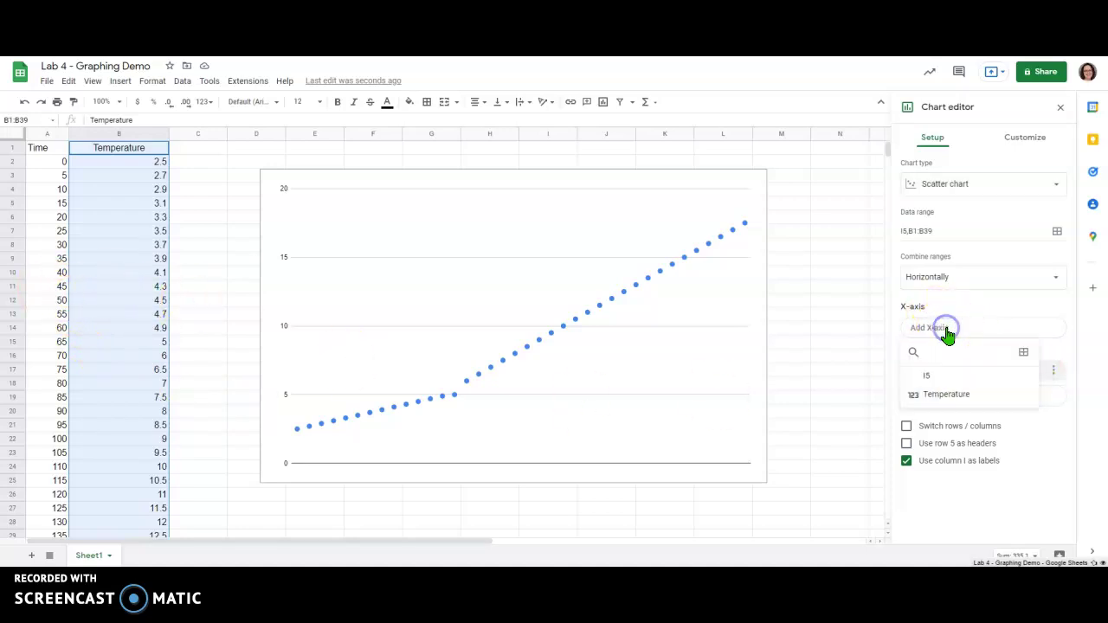
pyautogui.click(1025, 356)
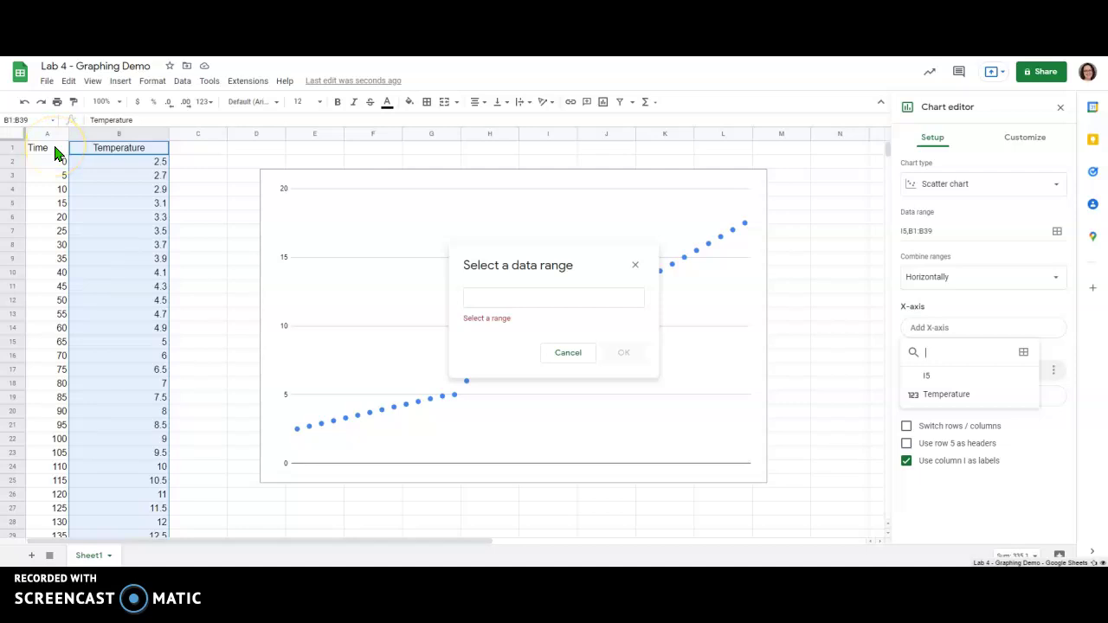
pyautogui.moveTo(55, 153); pyautogui.dragTo(59, 326)
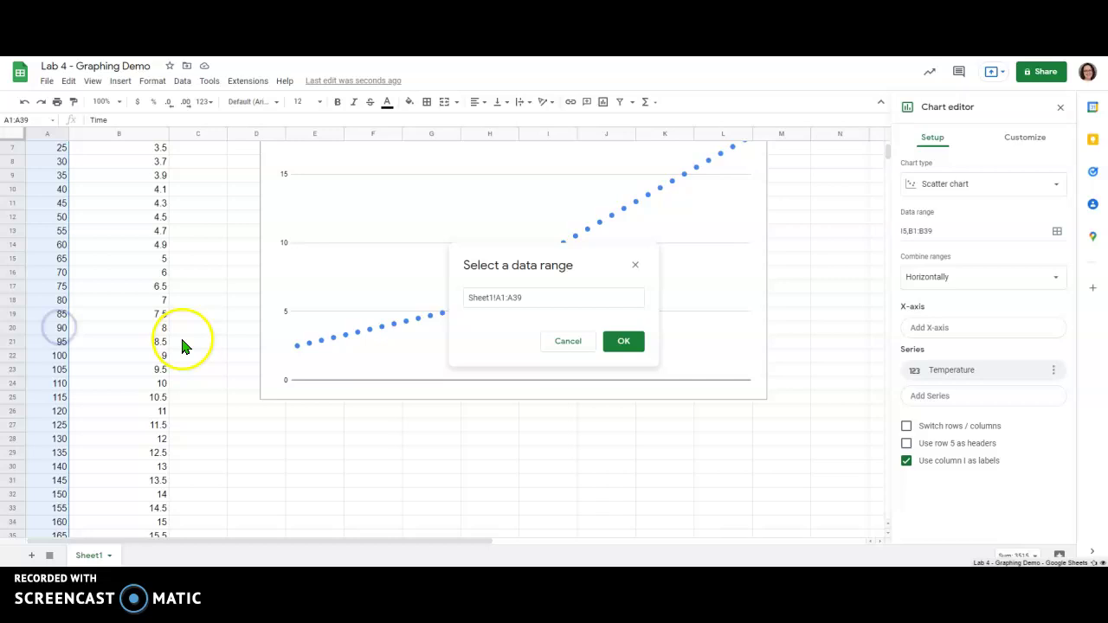
pyautogui.click(625, 343)
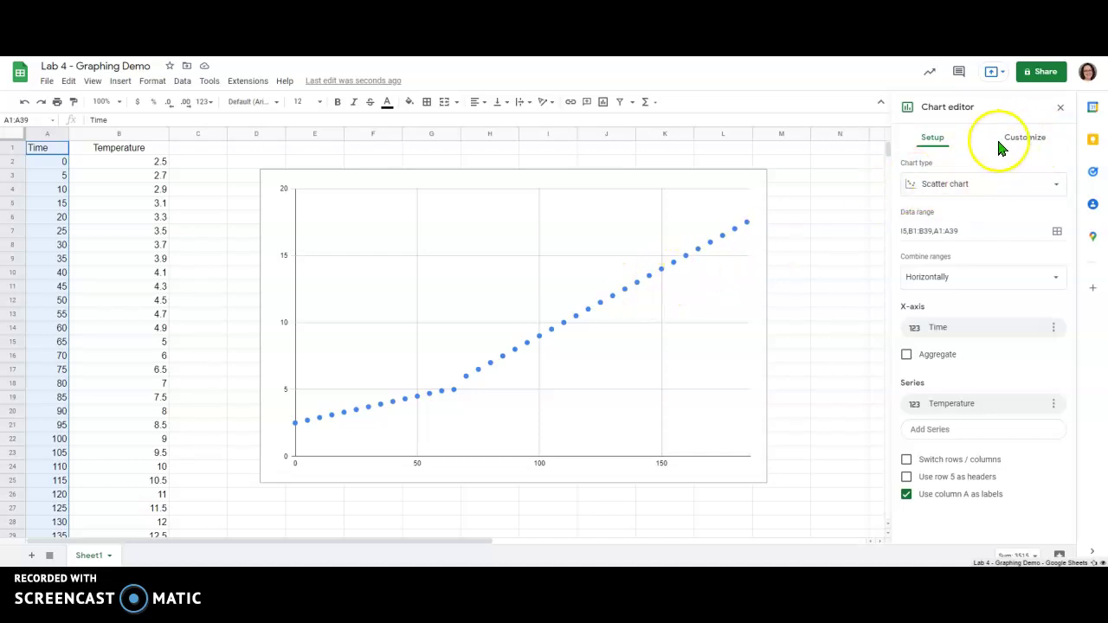
# Step: Try a trendline on the whole Temperature series and remove it again
pyautogui.click(1031, 140)
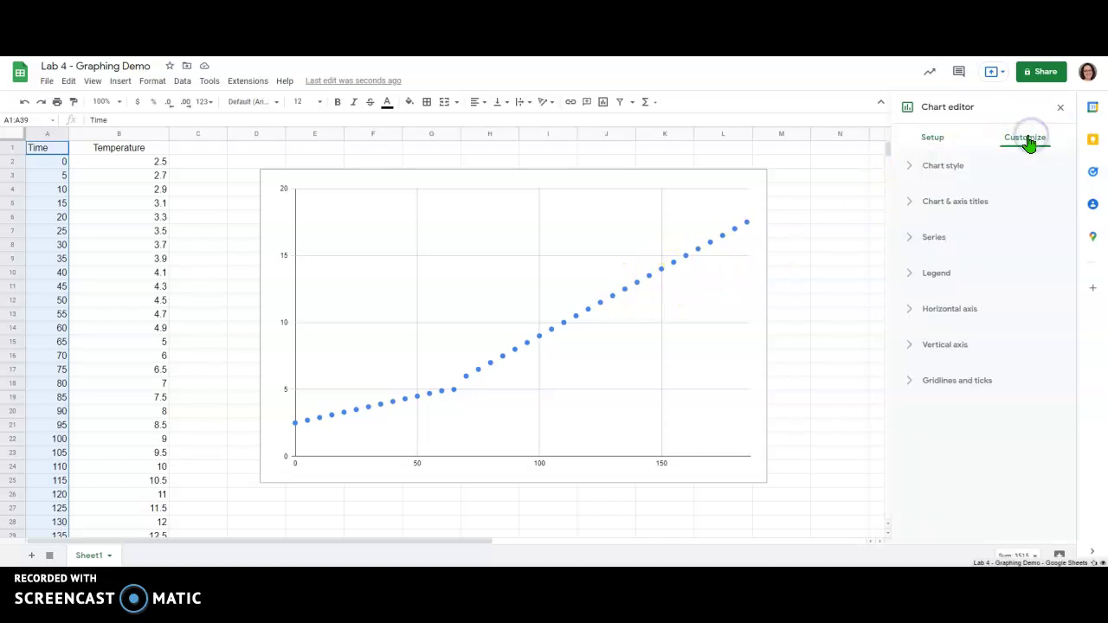
pyautogui.click(935, 237)
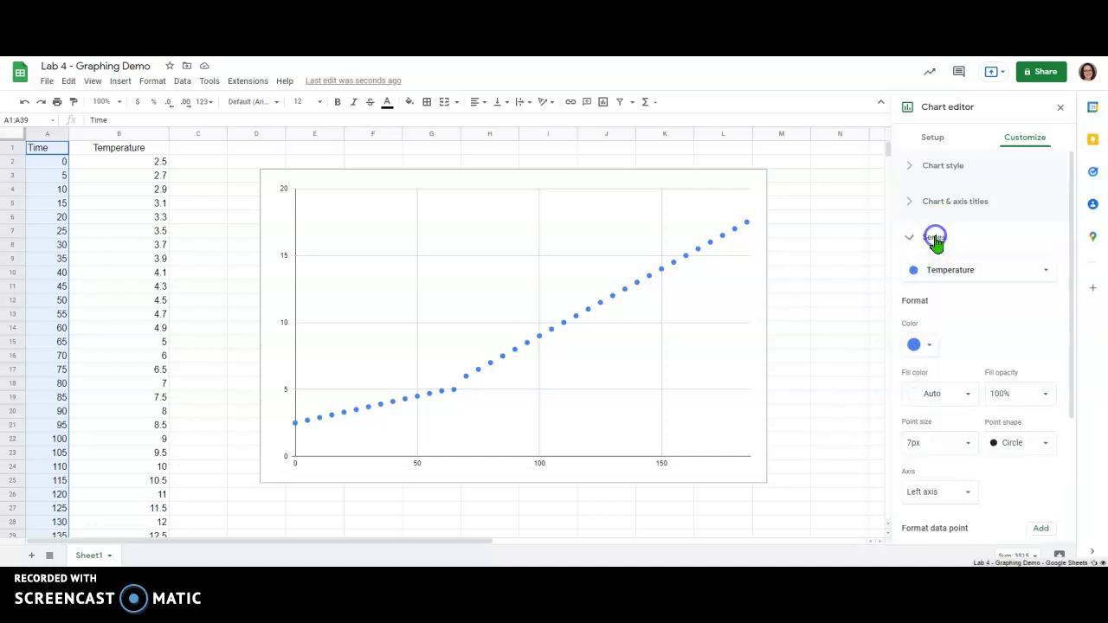
pyautogui.scroll(-5, 970, 290)
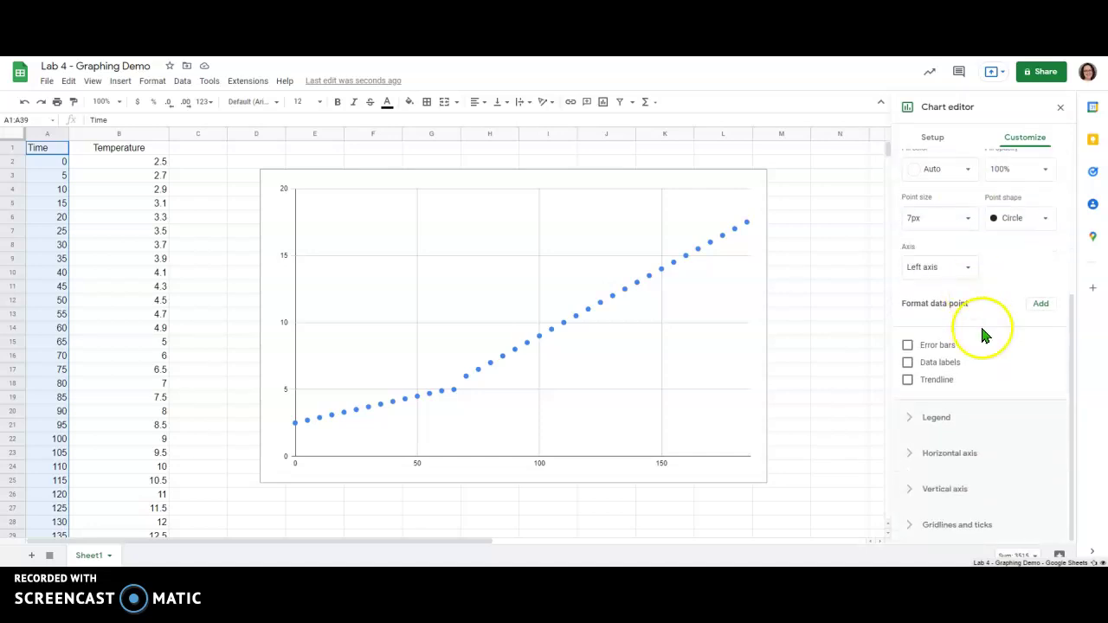
pyautogui.click(908, 382)
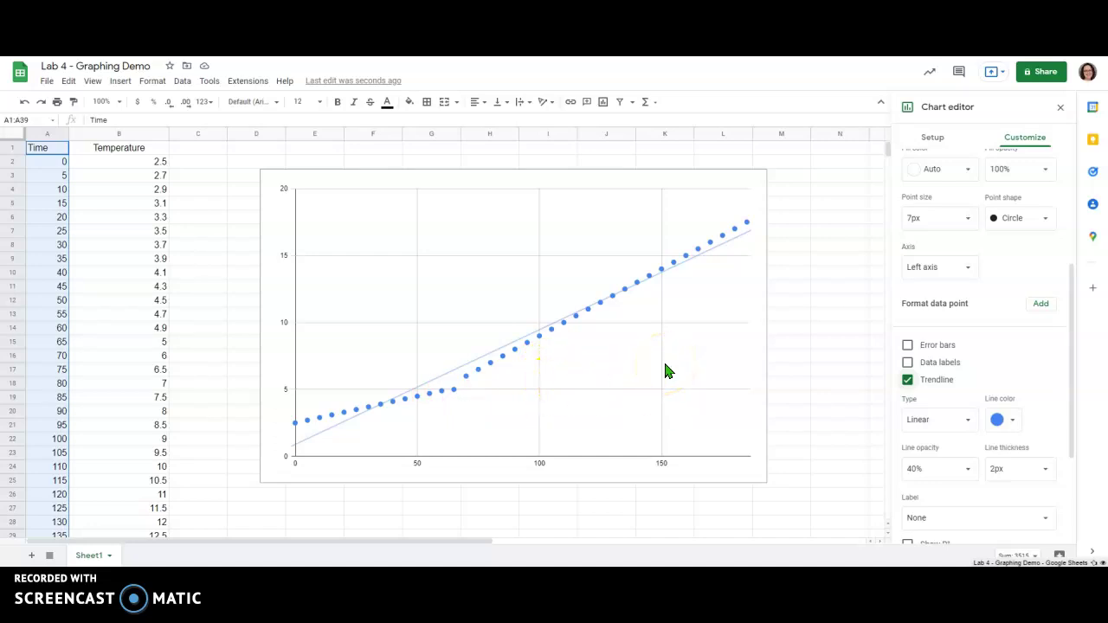
pyautogui.click(908, 381)
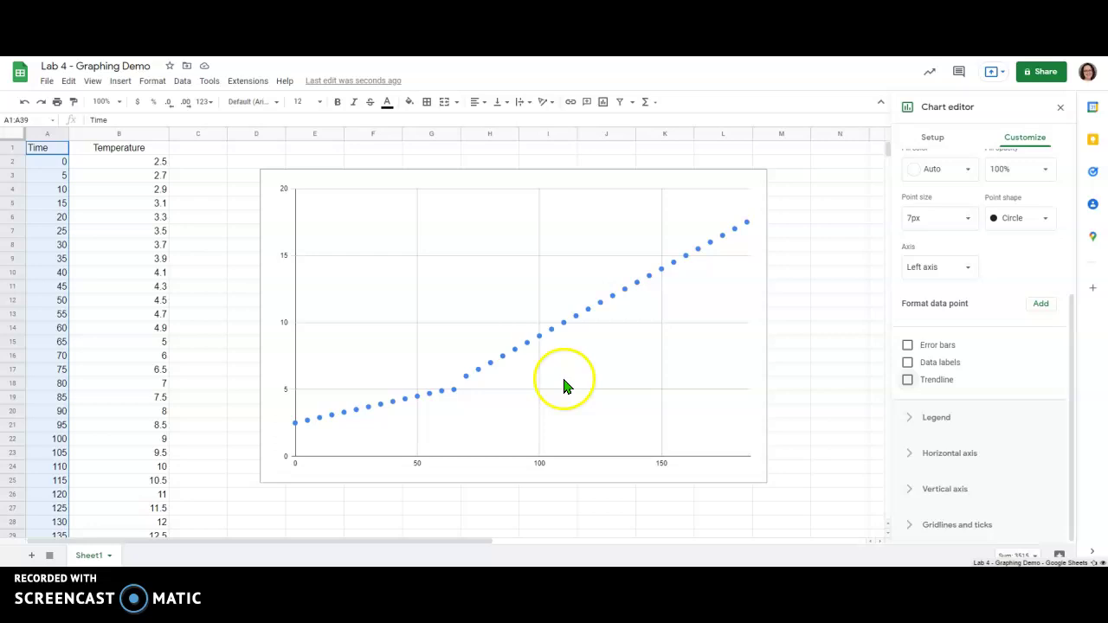
# Step: Examine where the plotted points change slope and locate the matching time and temperature rows in the table
pyautogui.click(122, 213)
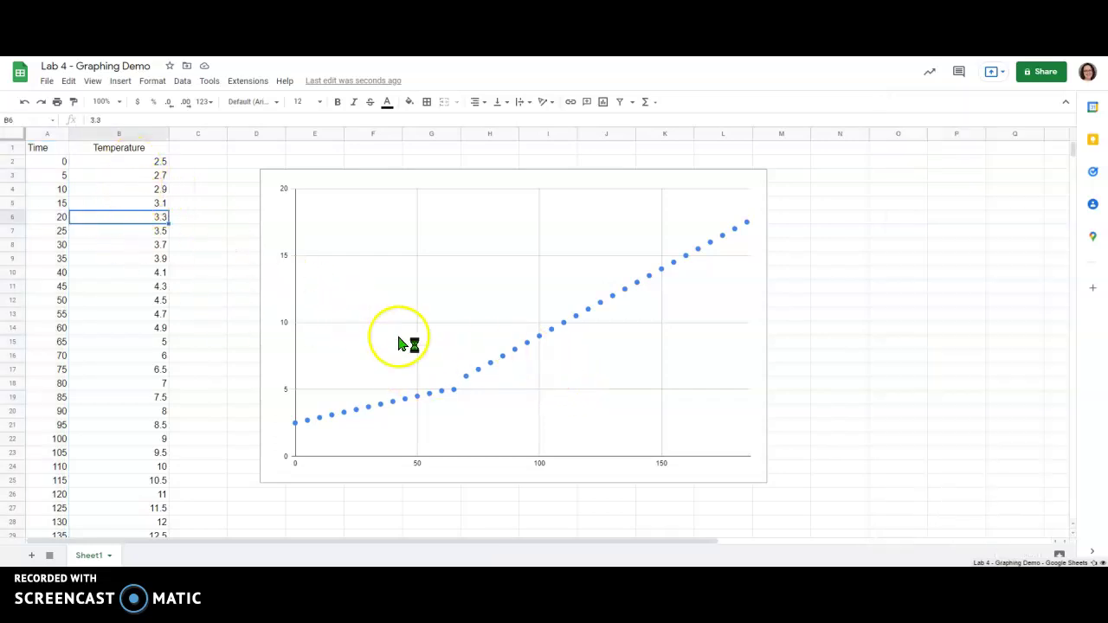
pyautogui.click(455, 392)
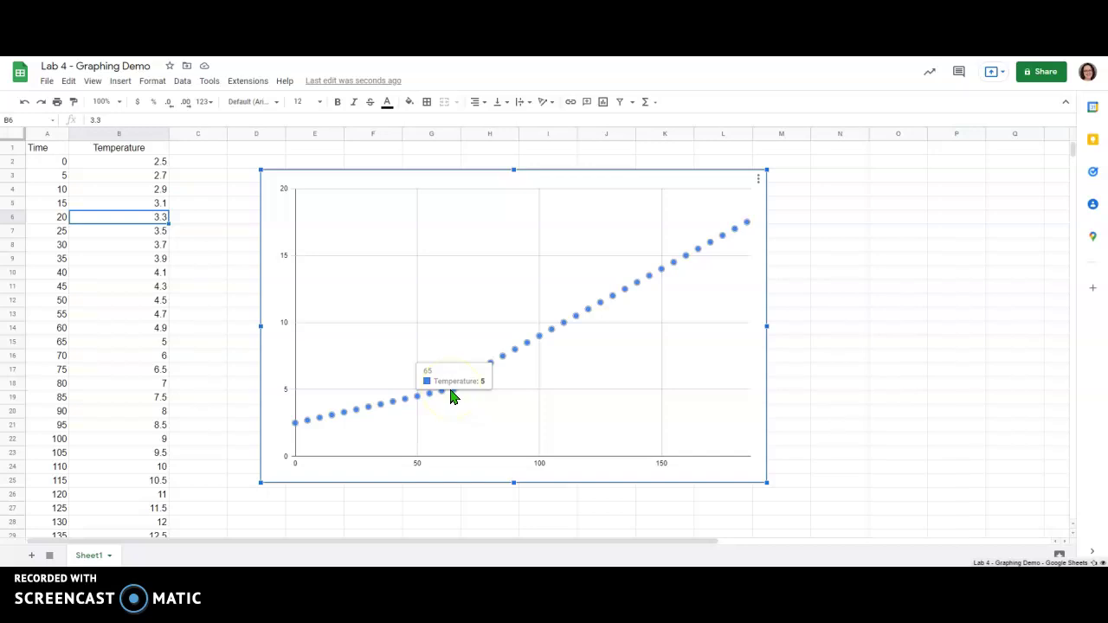
pyautogui.click(452, 397)
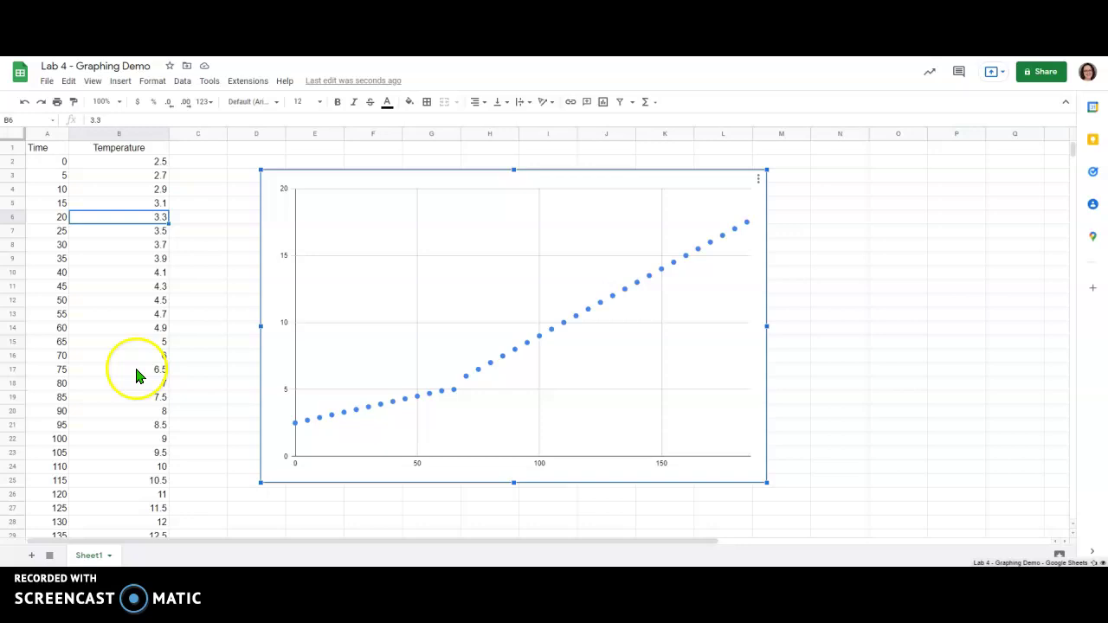
pyautogui.scroll(-1, 38, 376)
pyautogui.click(71, 314)
pyautogui.click(67, 303)
pyautogui.click(164, 302)
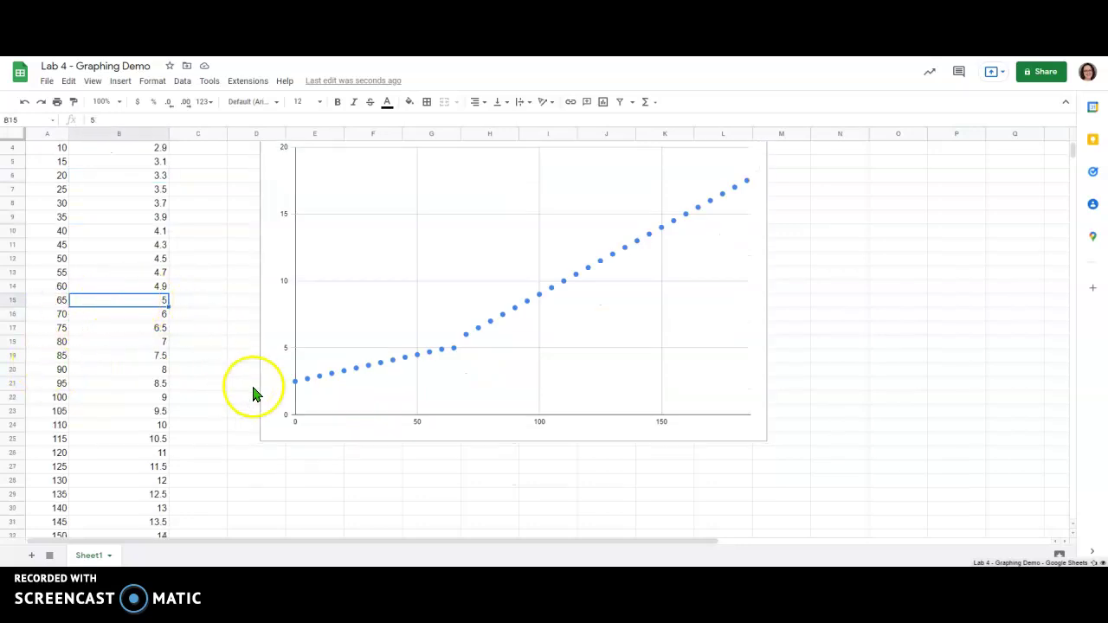
pyautogui.click(118, 318)
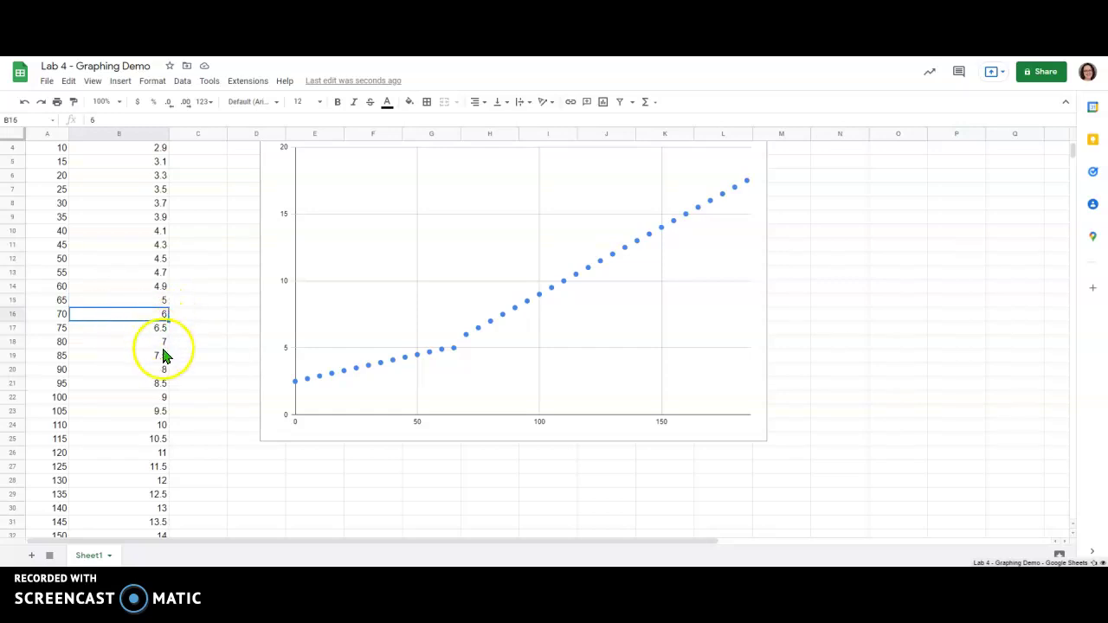
# Step: Move the temperature values from B16:B39 into column C, keeping them in the same rows
pyautogui.click(141, 319)
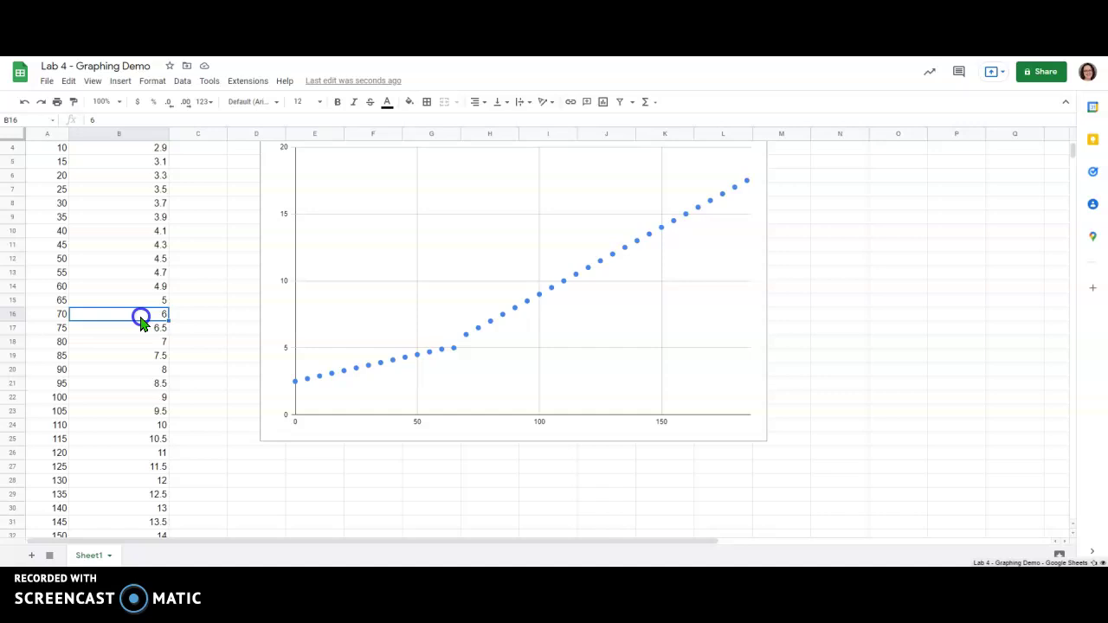
pyautogui.moveTo(141, 318); pyautogui.dragTo(144, 514)
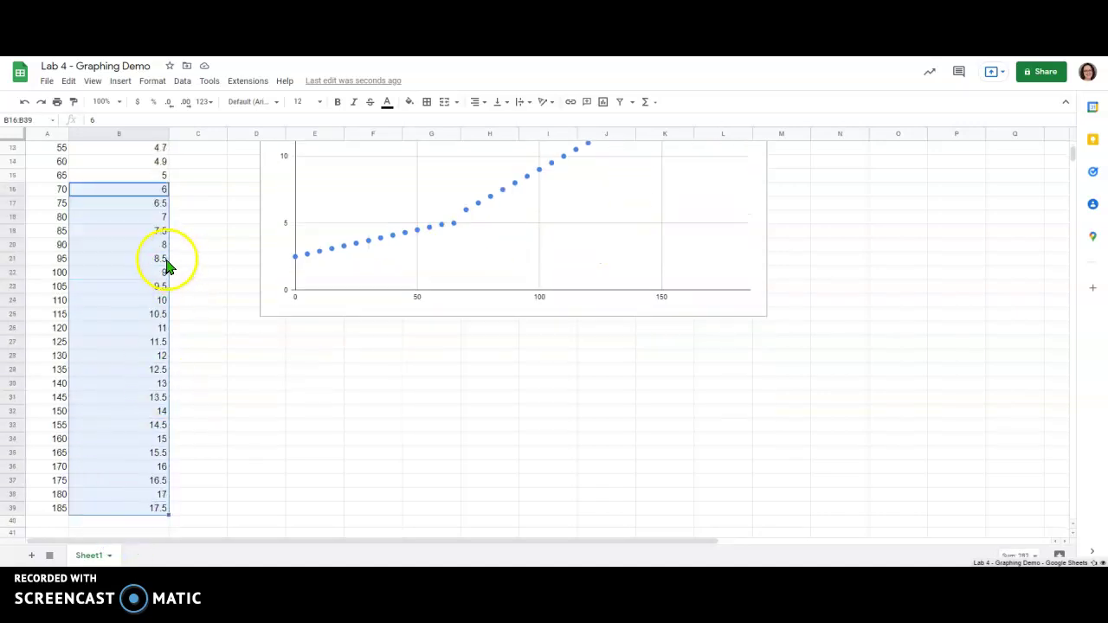
pyautogui.moveTo(166, 256); pyautogui.dragTo(197, 260)
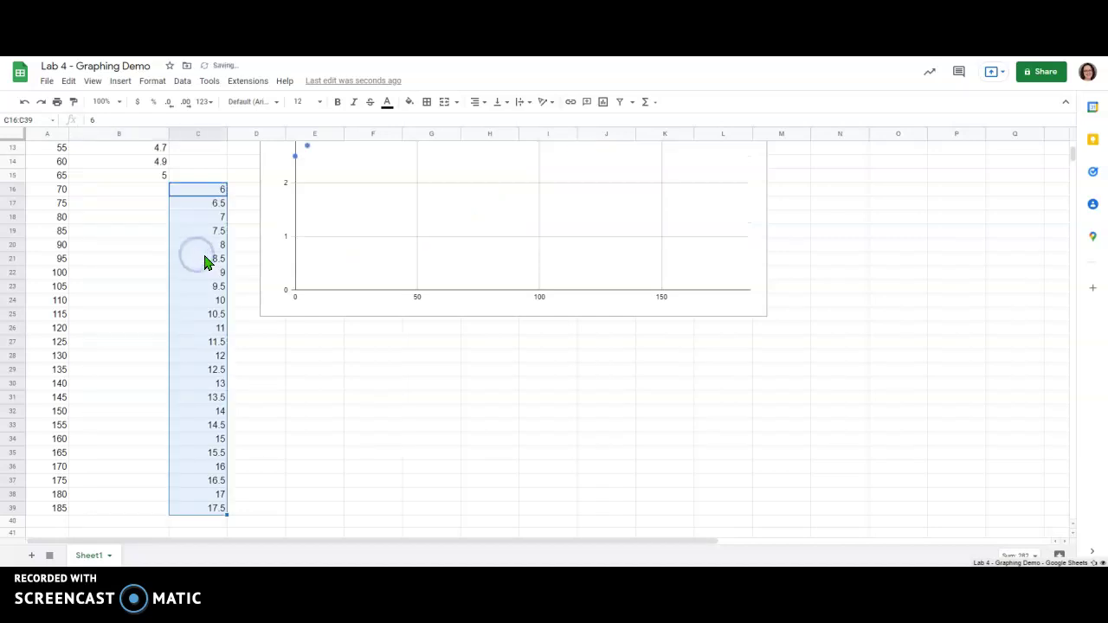
pyautogui.scroll(1, 208, 247)
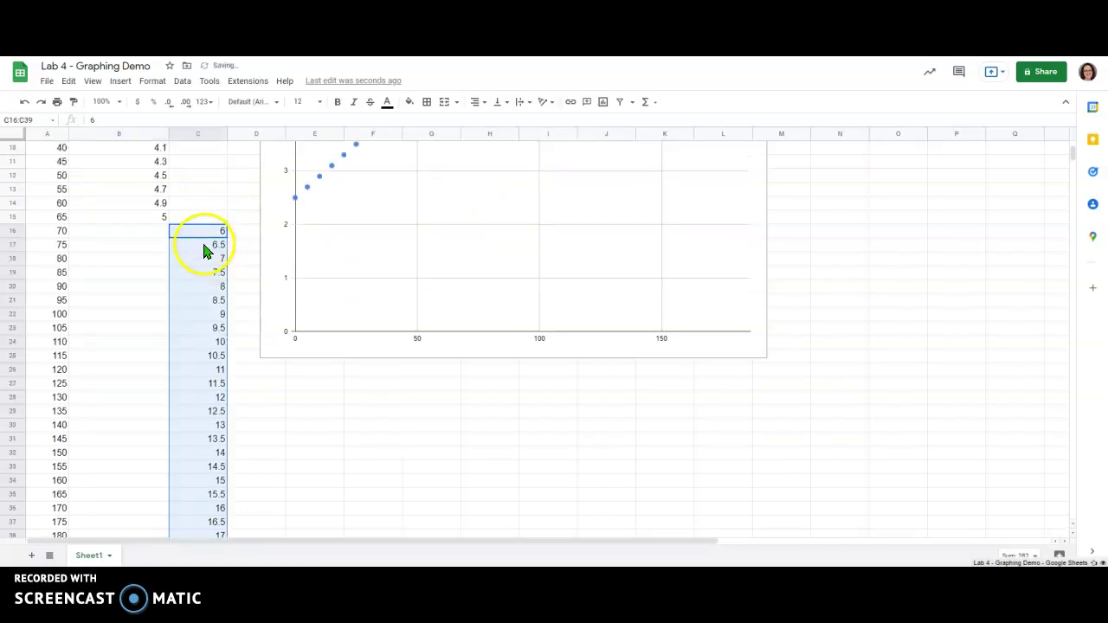
# Step: Check that the temperatures in C16:C39 line up with their times in column A
pyautogui.scroll(-1, 130, 247)
pyautogui.click(144, 245)
pyautogui.click(213, 192)
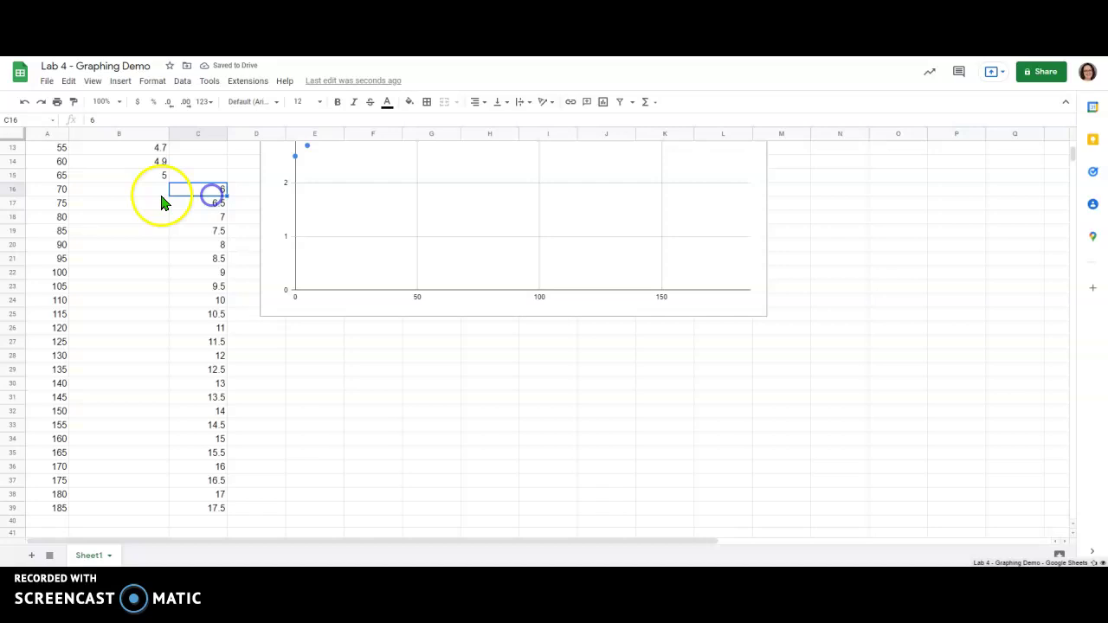
pyautogui.click(59, 192)
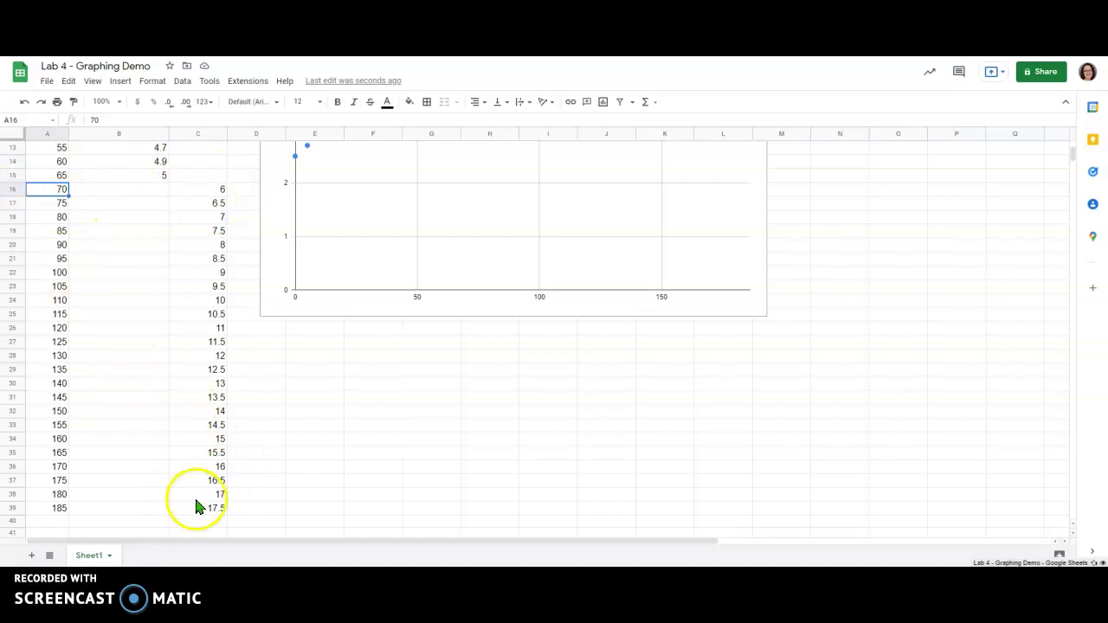
pyautogui.click(208, 192)
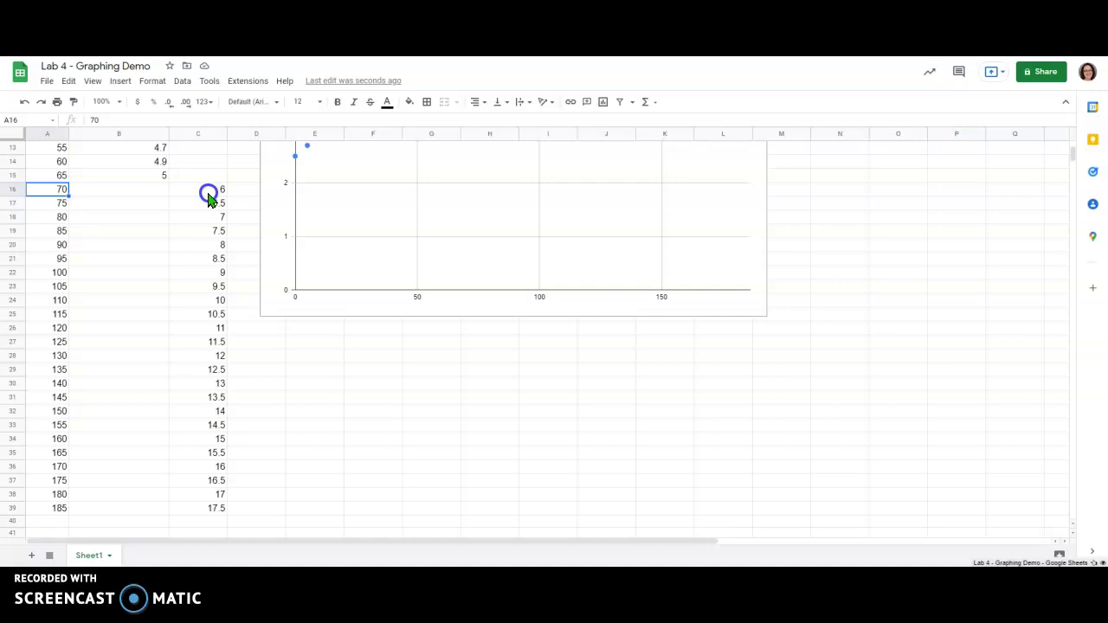
pyautogui.scroll(4, 148, 229)
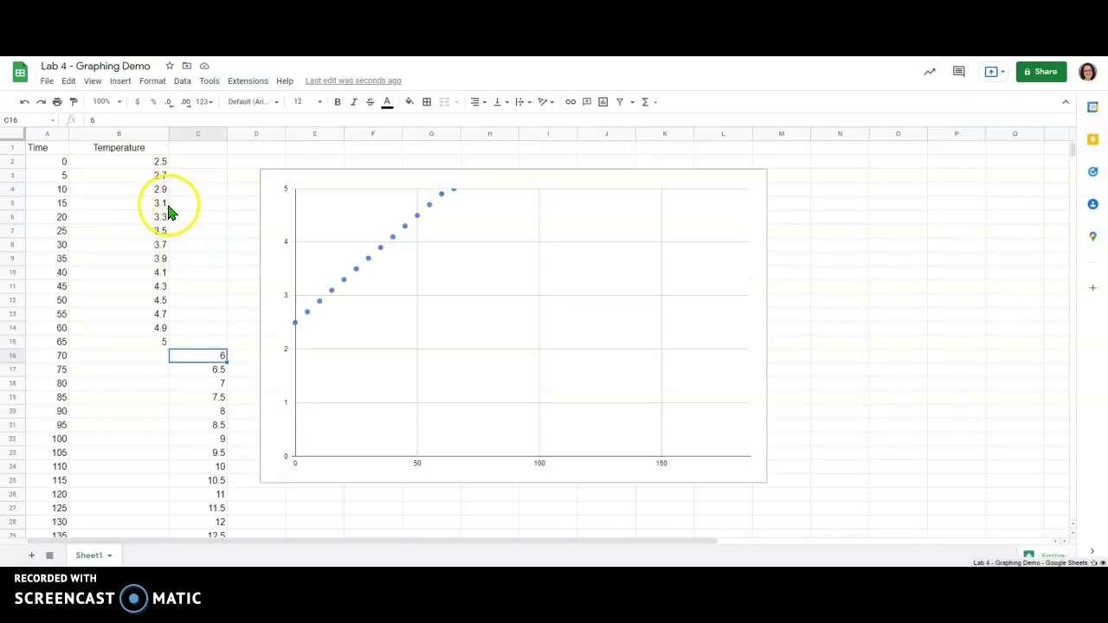
# Step: Review the two temperature groups by selecting B2:B15 and C16:C39 in turn
pyautogui.moveTo(158, 165); pyautogui.dragTo(141, 350)
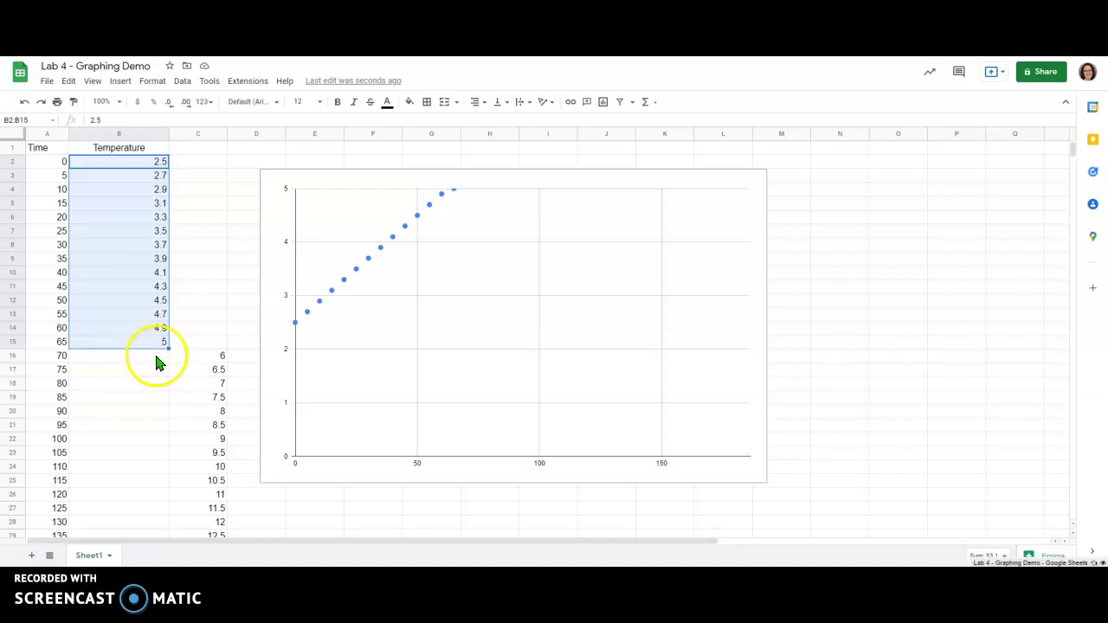
pyautogui.scroll(-3, 143, 347)
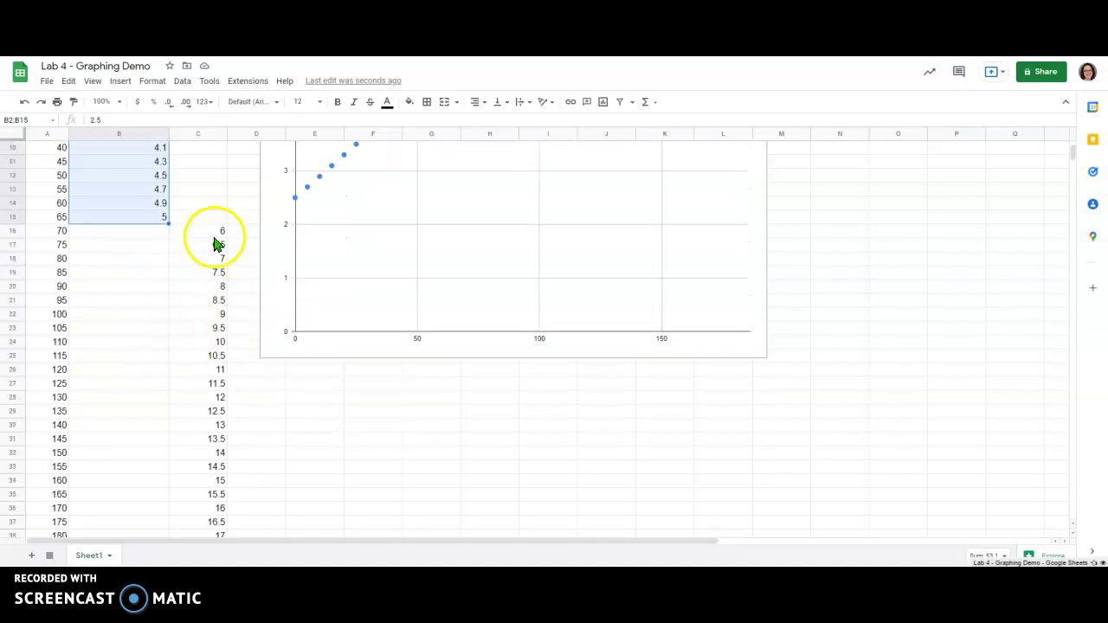
pyautogui.scroll(-1, 216, 244)
pyautogui.moveTo(215, 187); pyautogui.dragTo(194, 509)
pyautogui.scroll(4, 193, 289)
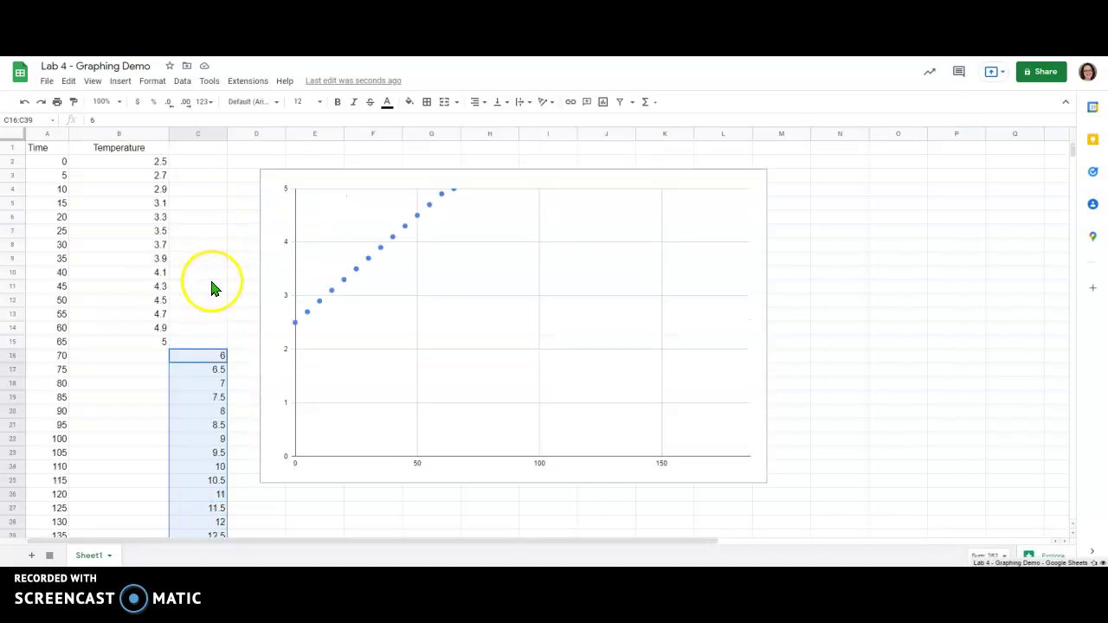
# Step: Replace the Temperature header in B1 with "s > l"
pyautogui.click(139, 149)
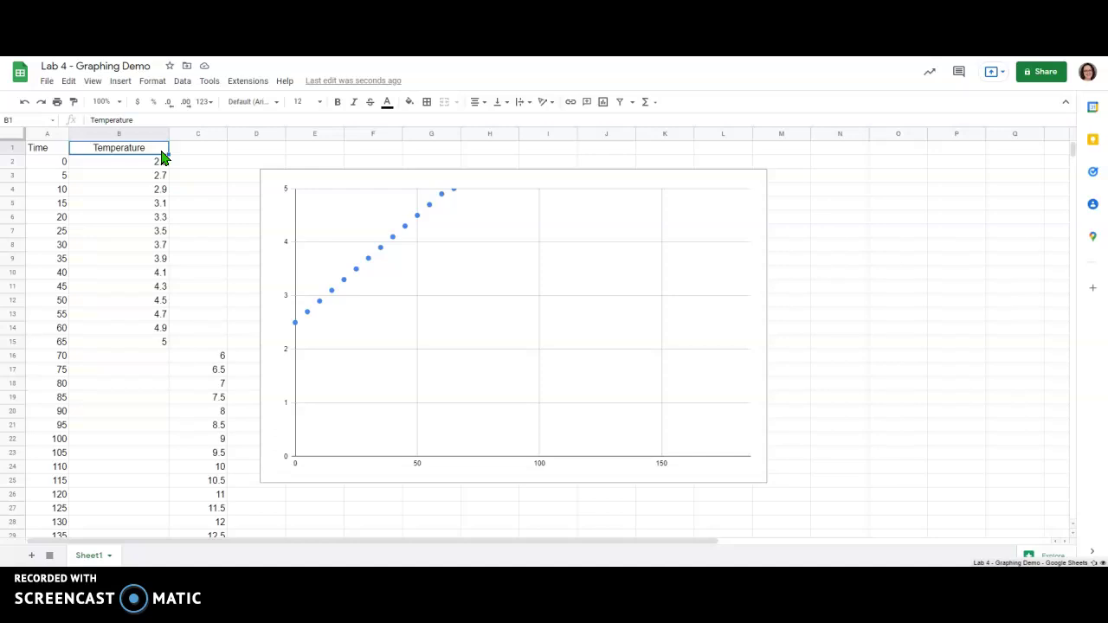
pyautogui.write('s >')
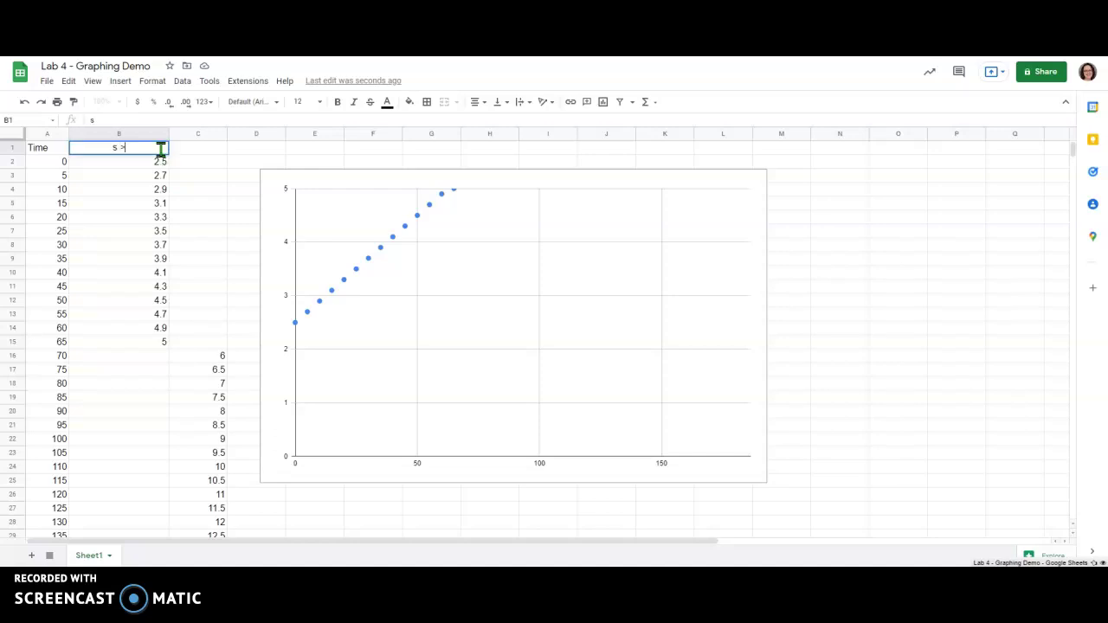
pyautogui.press('Return')
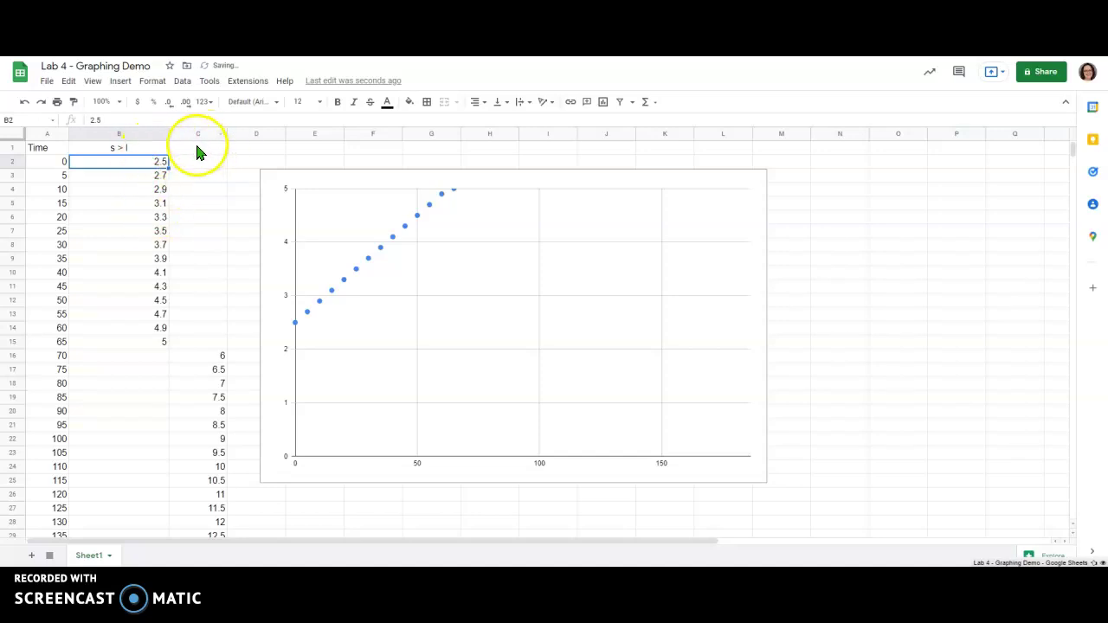
# Step: Label the second temperature column by entering the header "liquid" in C1
pyautogui.click(198, 149)
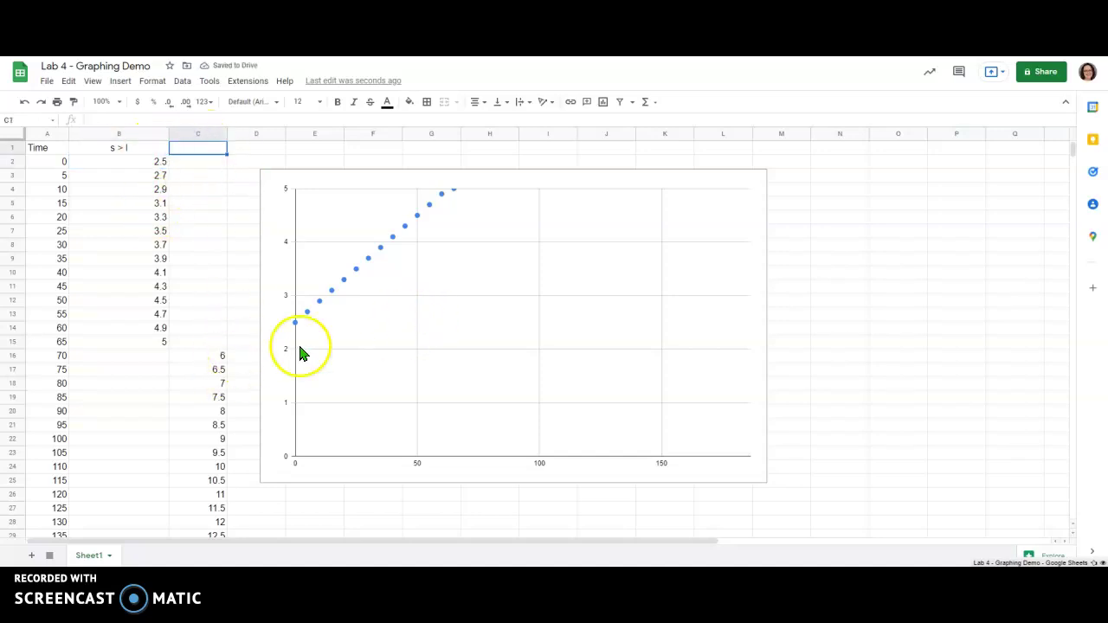
pyautogui.scroll(-2, 216, 390)
pyautogui.scroll(-2, 214, 286)
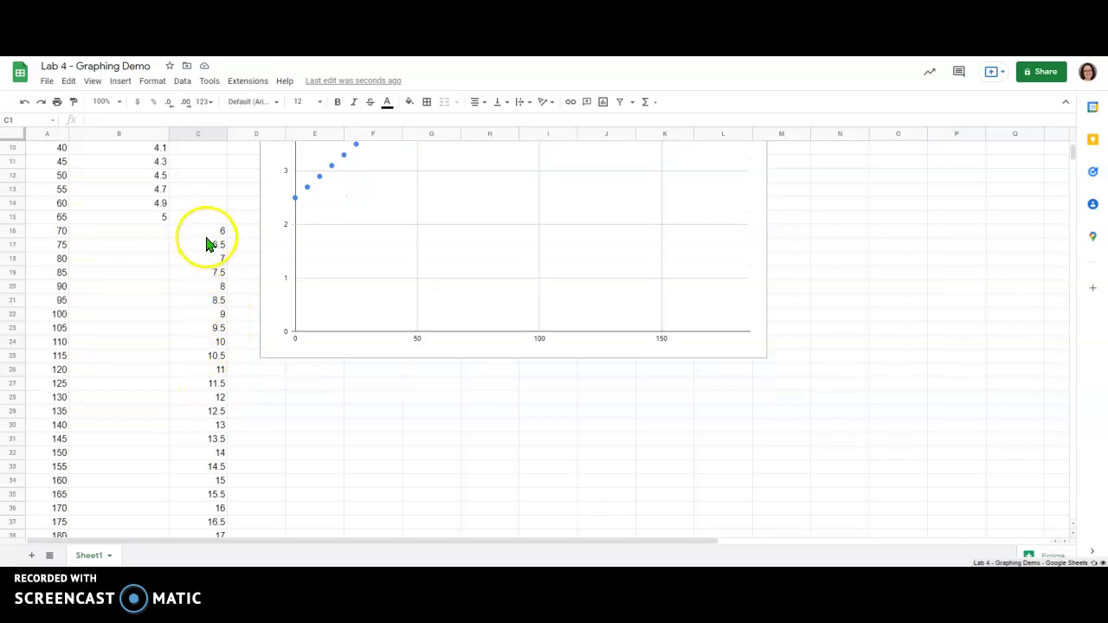
pyautogui.scroll(-1, 208, 239)
pyautogui.scroll(3, 201, 433)
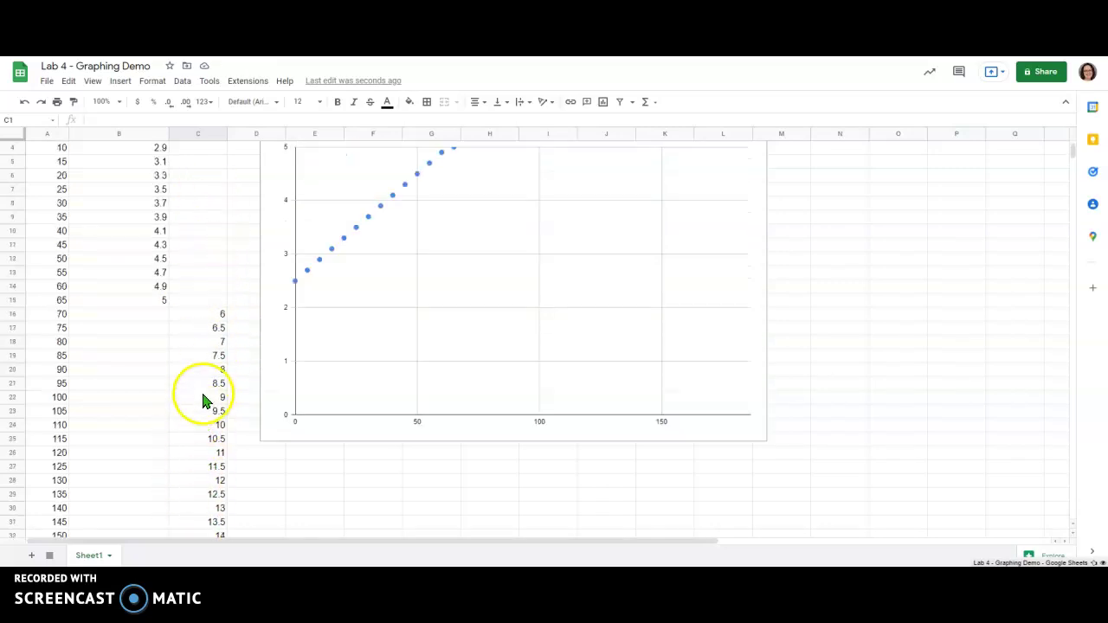
pyautogui.scroll(1, 203, 400)
pyautogui.write('liquid')
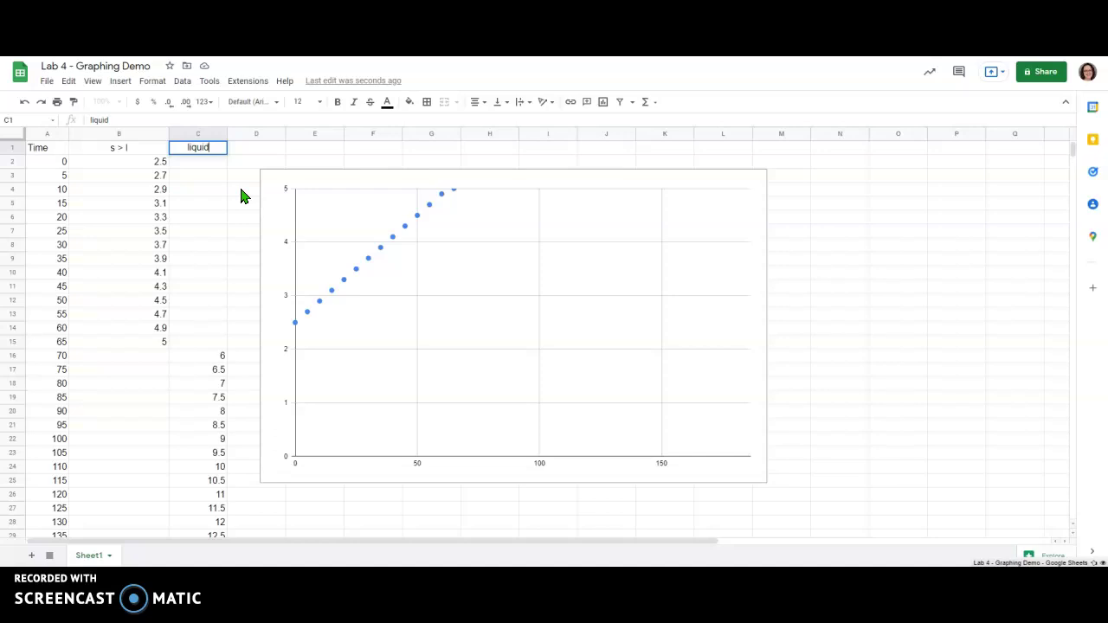
pyautogui.press('Return')
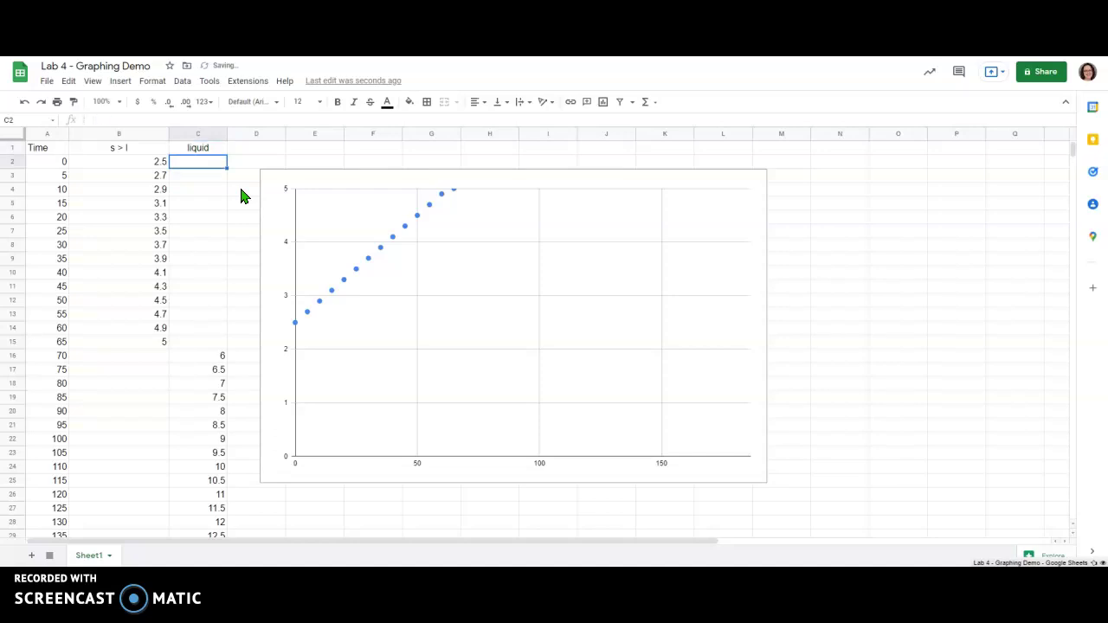
pyautogui.click(212, 149)
pyautogui.click(222, 199)
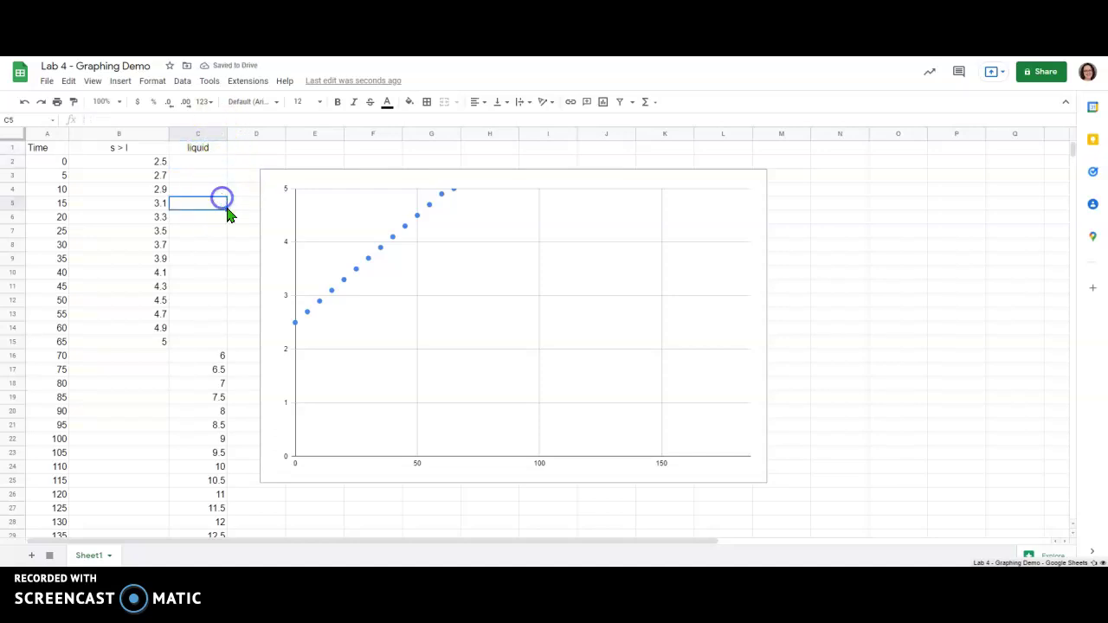
# Step: Open the scatter chart's setup and compare its listed series with the header in B1
pyautogui.click(583, 216)
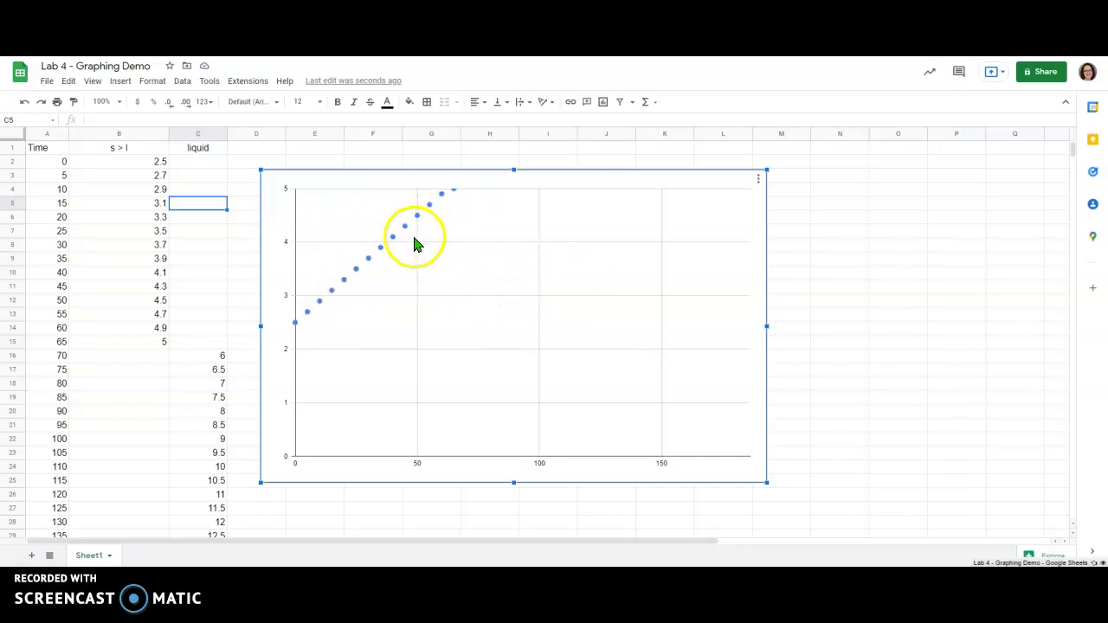
pyautogui.doubleClick(712, 217)
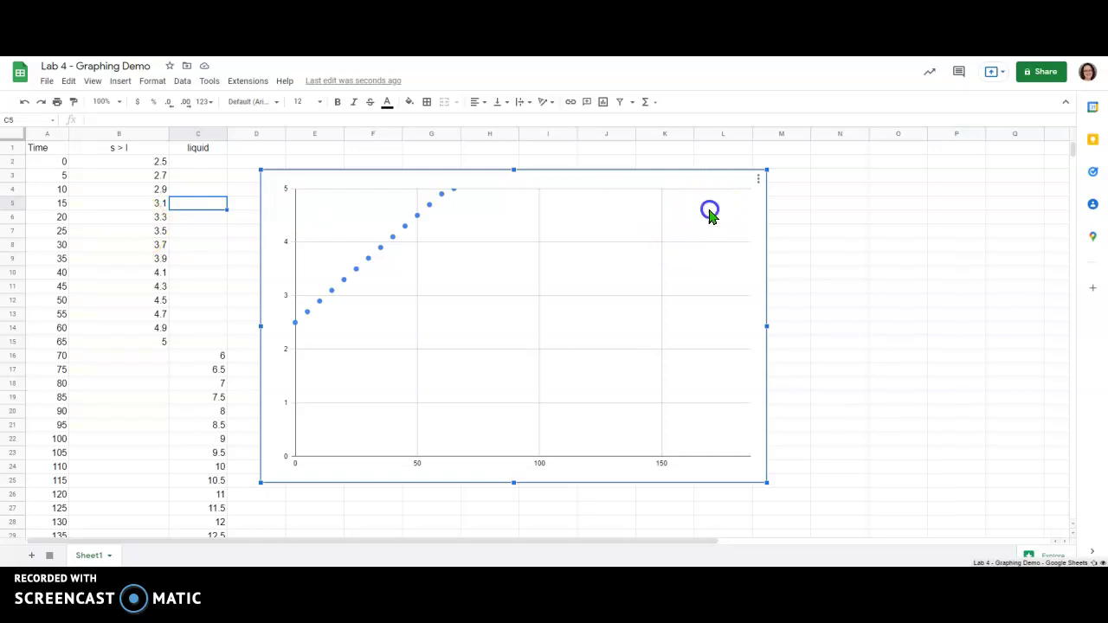
pyautogui.click(932, 138)
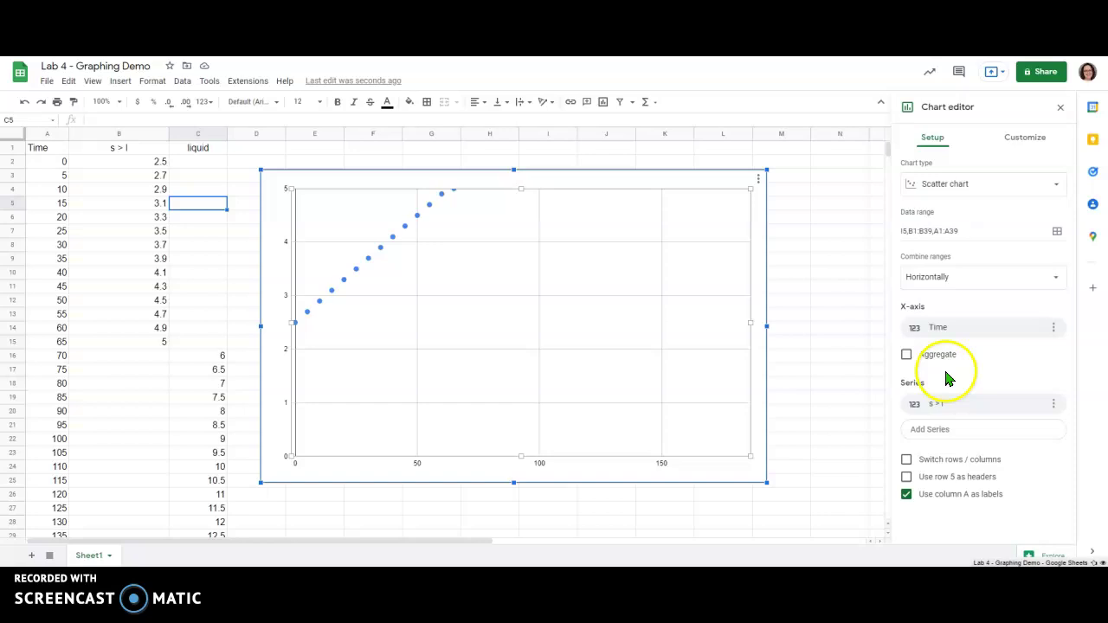
pyautogui.click(116, 148)
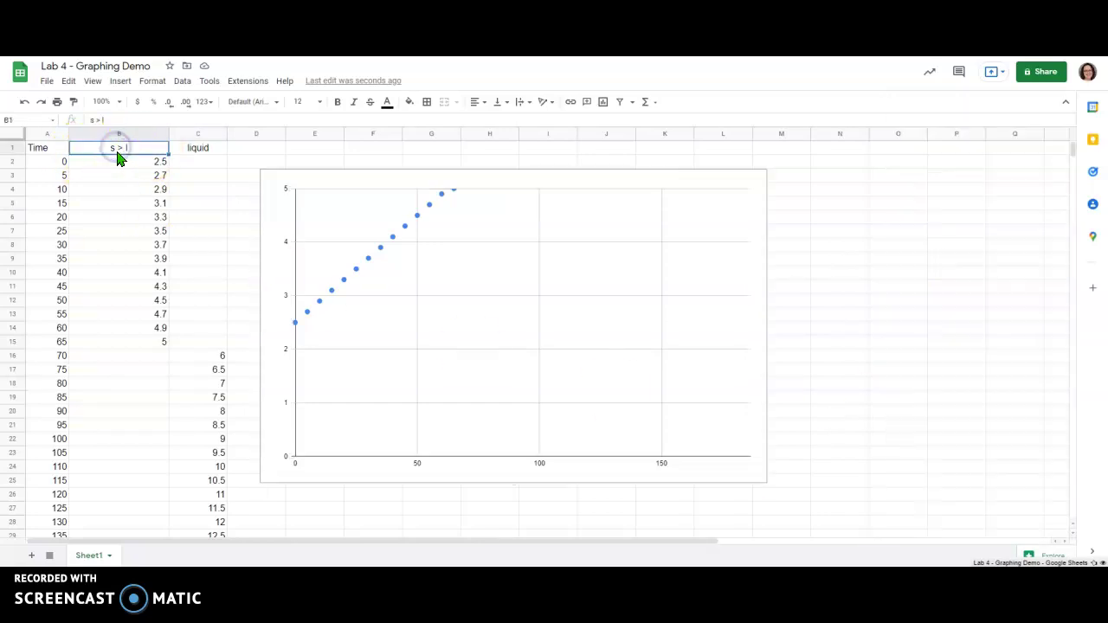
pyautogui.doubleClick(551, 183)
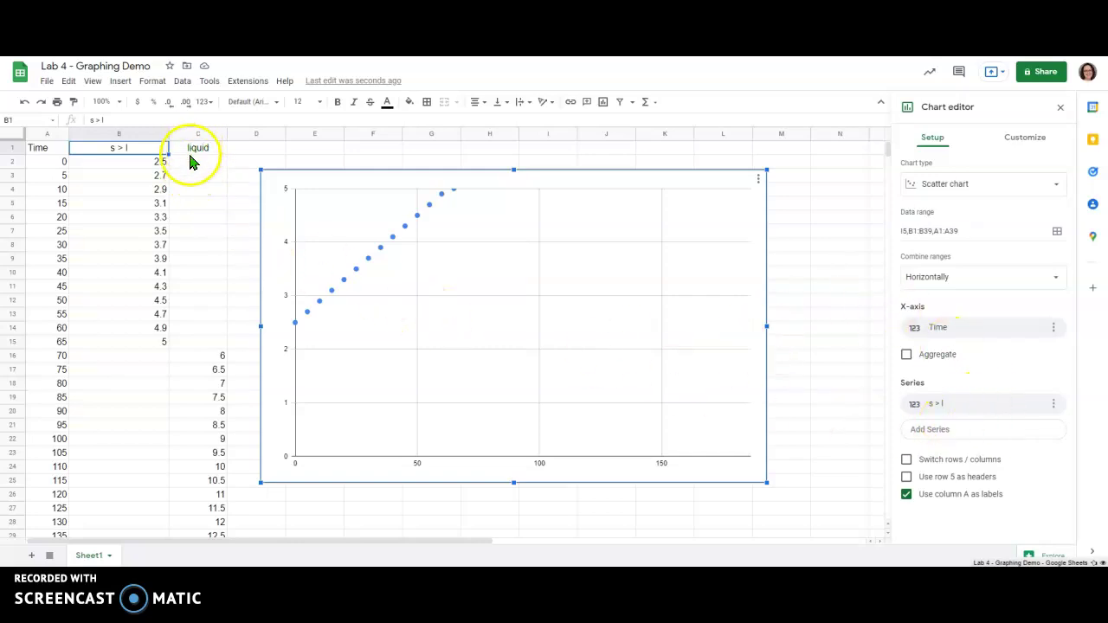
# Step: Add the liquid column, range C1:C39 including its header, as a second series of the scatter chart
pyautogui.click(952, 431)
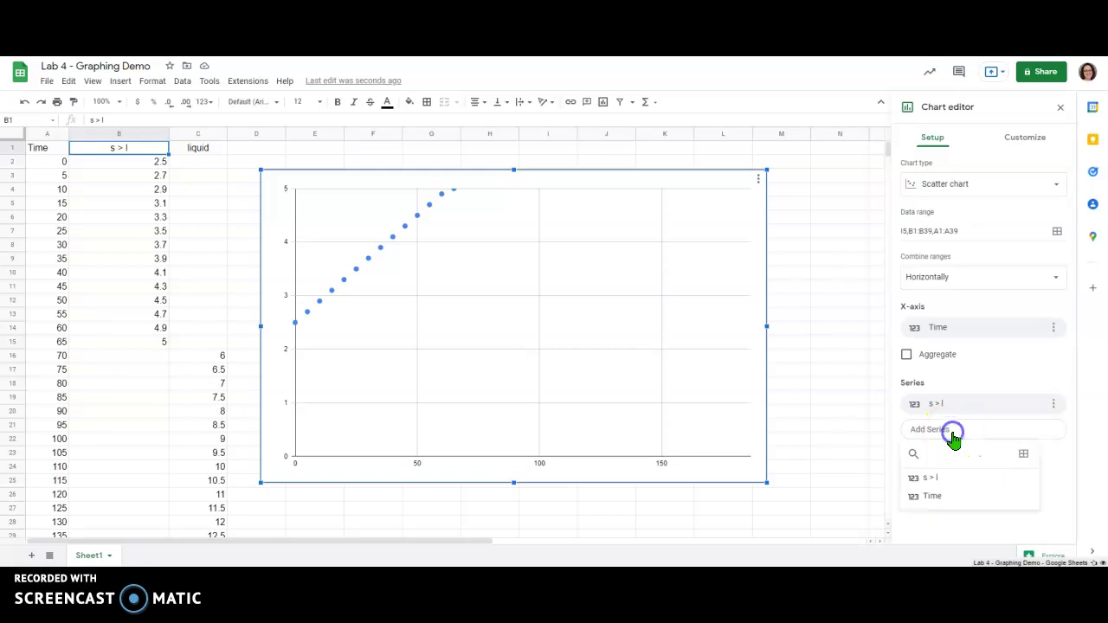
pyautogui.click(1024, 453)
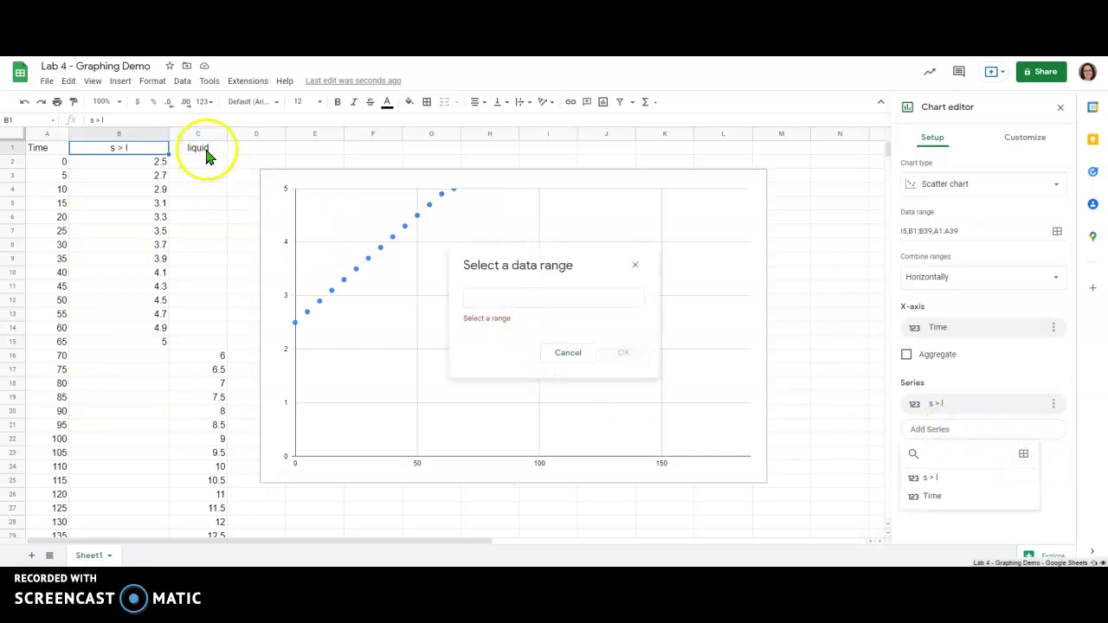
pyautogui.moveTo(206, 156); pyautogui.dragTo(217, 455)
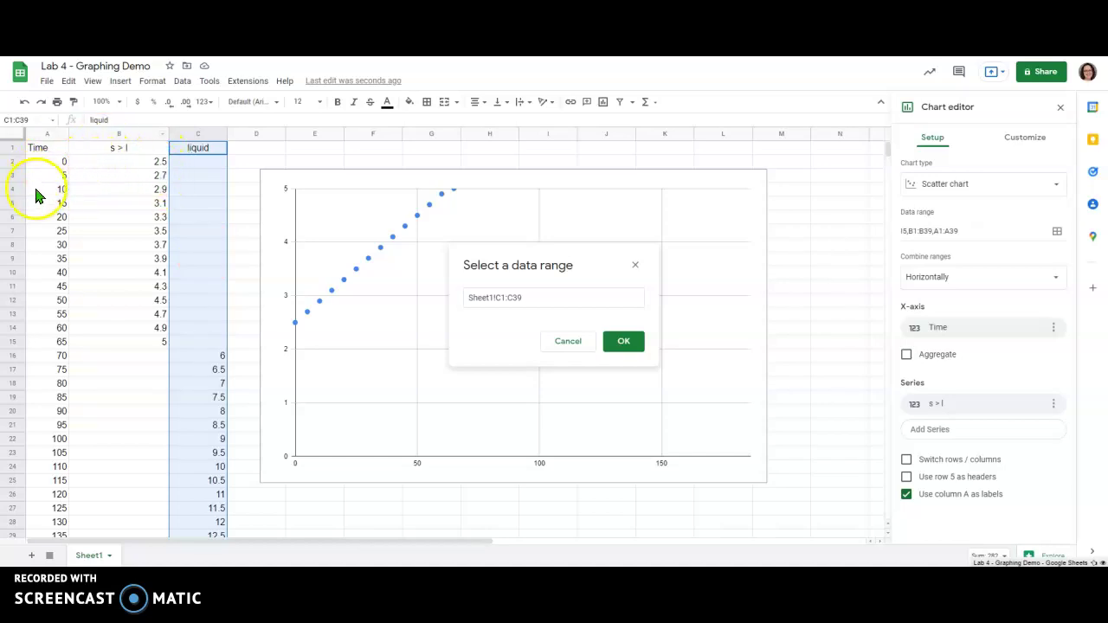
pyautogui.scroll(-5, 251, 381)
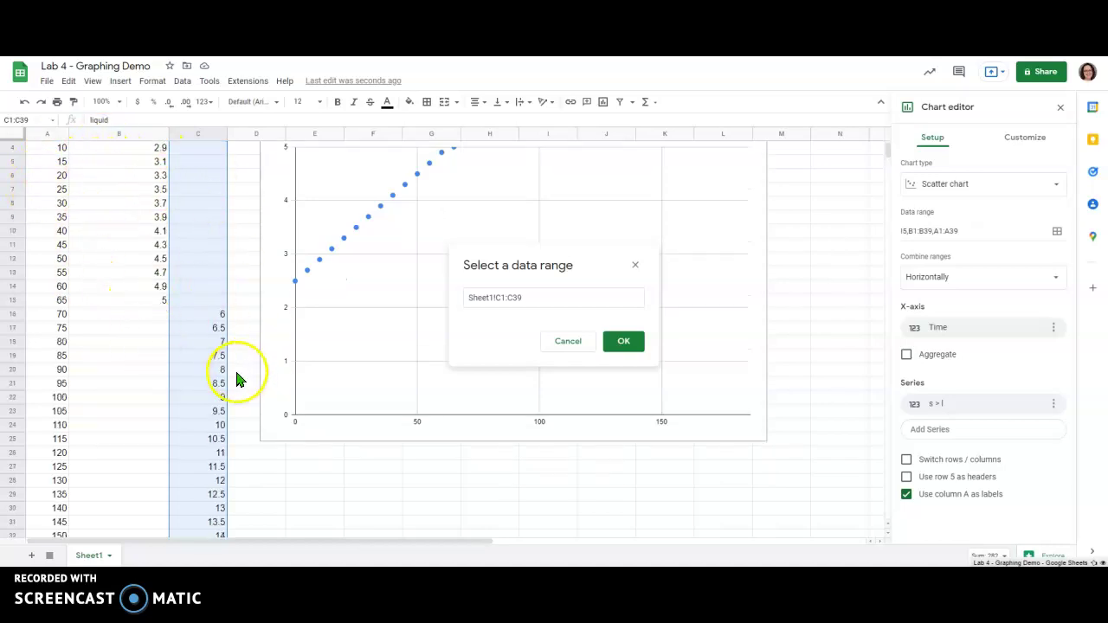
pyautogui.scroll(5, 208, 451)
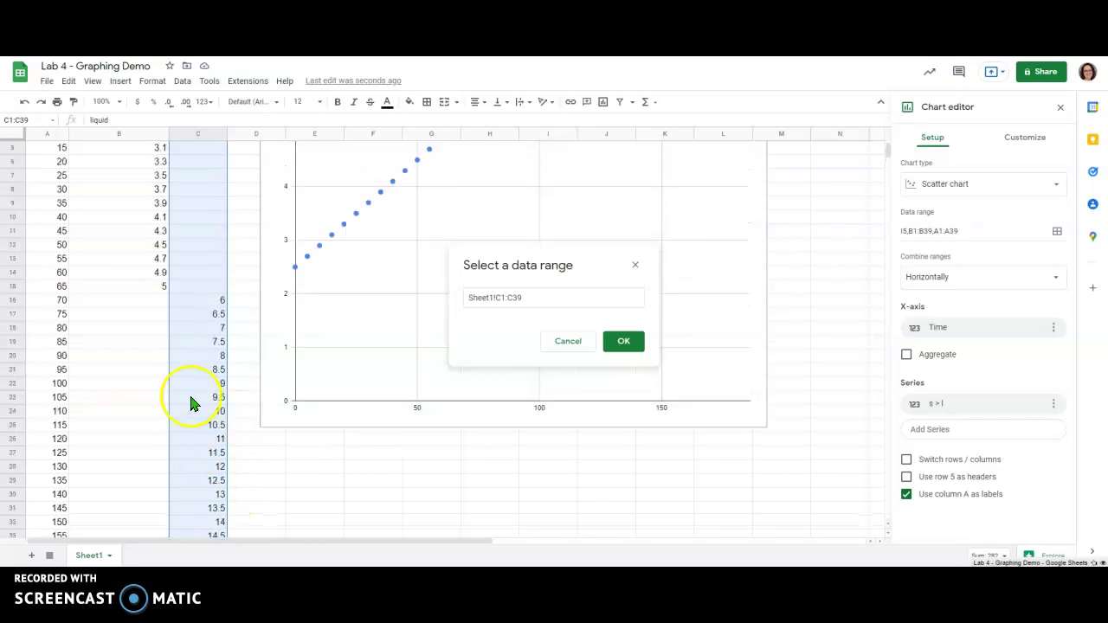
pyautogui.scroll(-5, 44, 314)
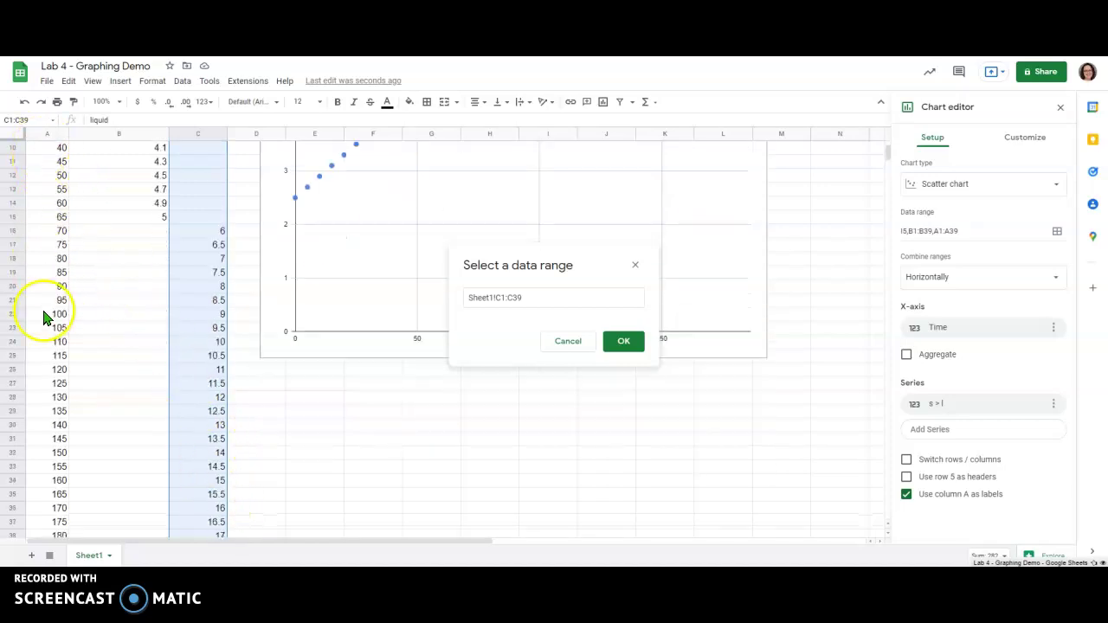
pyautogui.scroll(5, 210, 445)
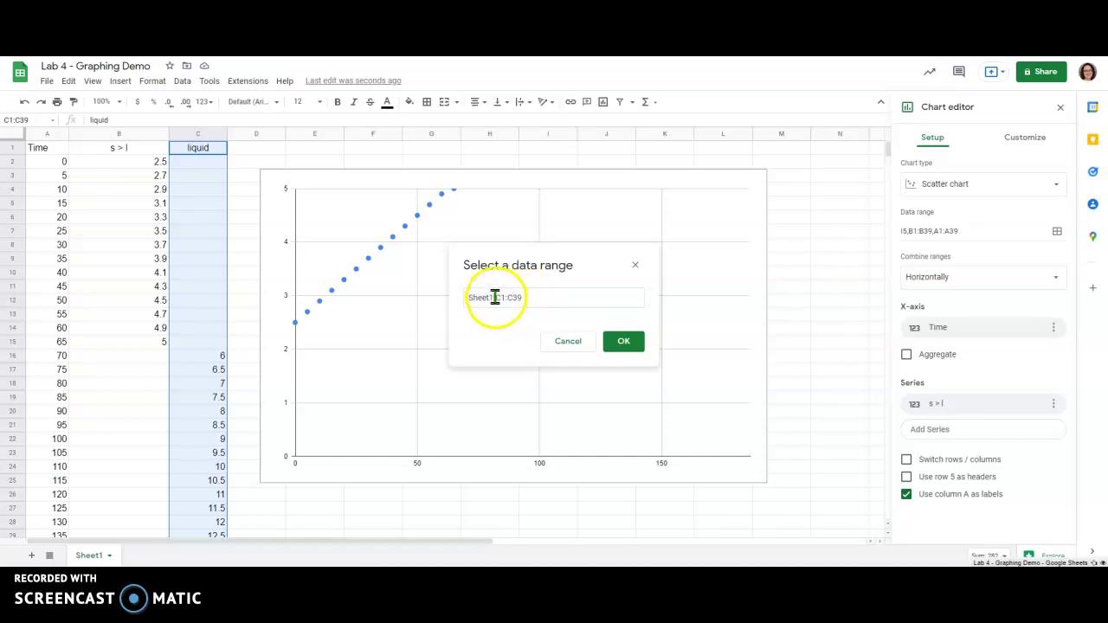
pyautogui.click(639, 342)
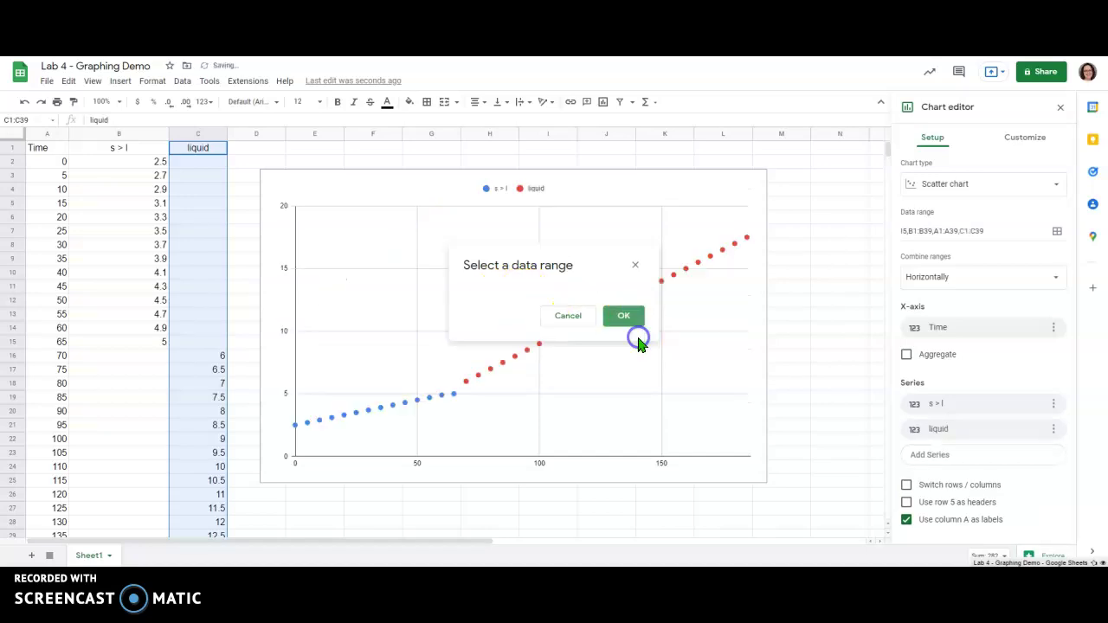
# Step: Check the data ranges behind the chart's "s > l" series and its Time X-axis, accepting both as they are
pyautogui.click(970, 423)
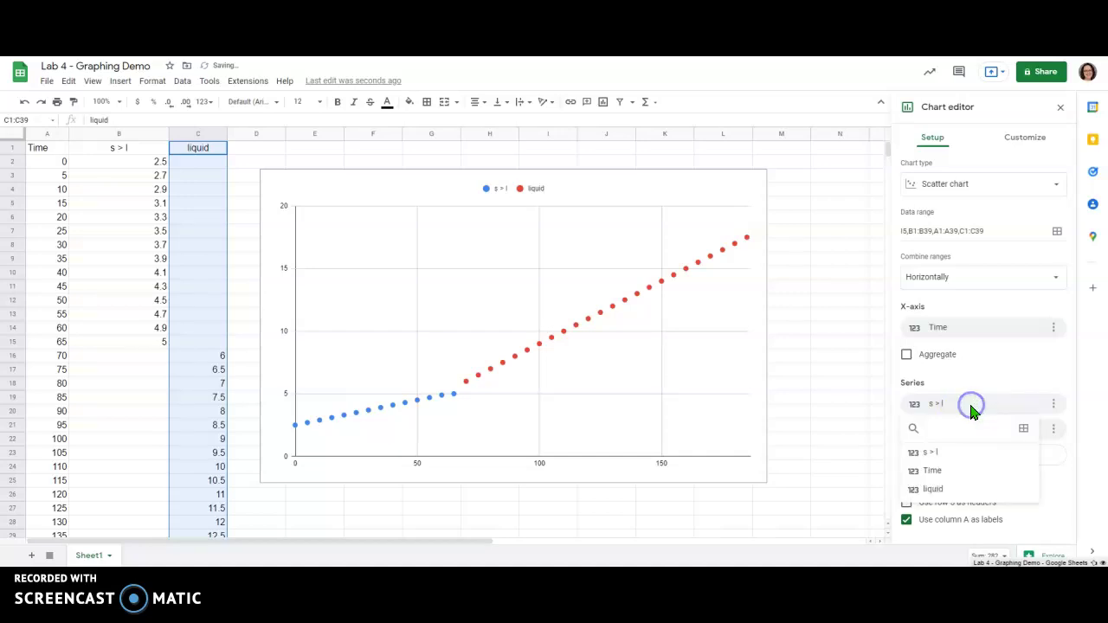
pyautogui.click(1026, 429)
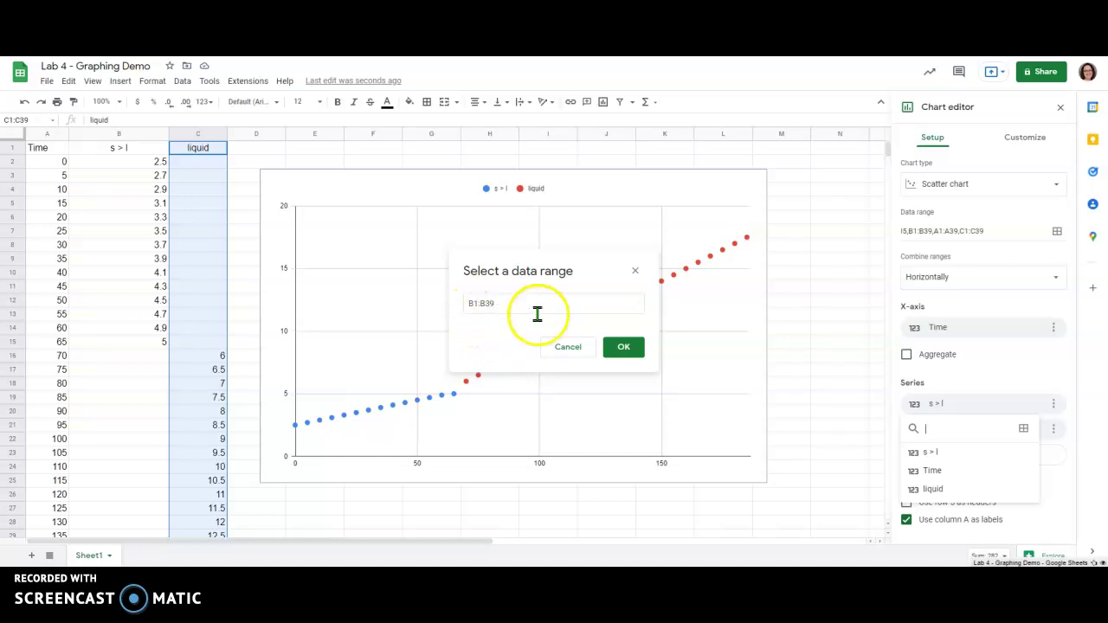
pyautogui.click(641, 351)
pyautogui.click(970, 327)
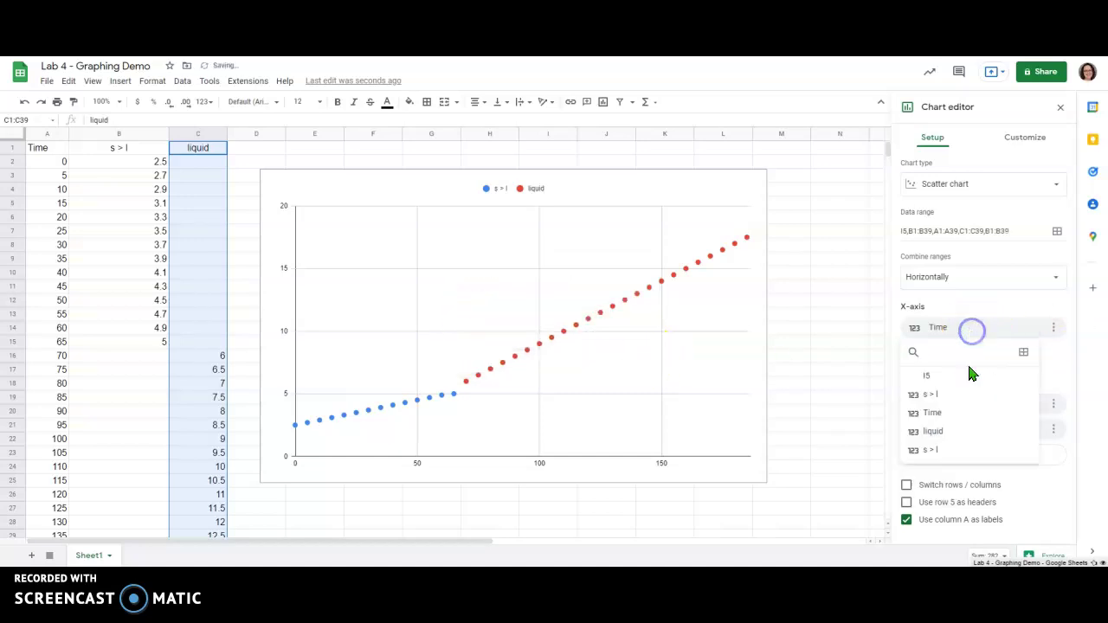
pyautogui.click(1025, 353)
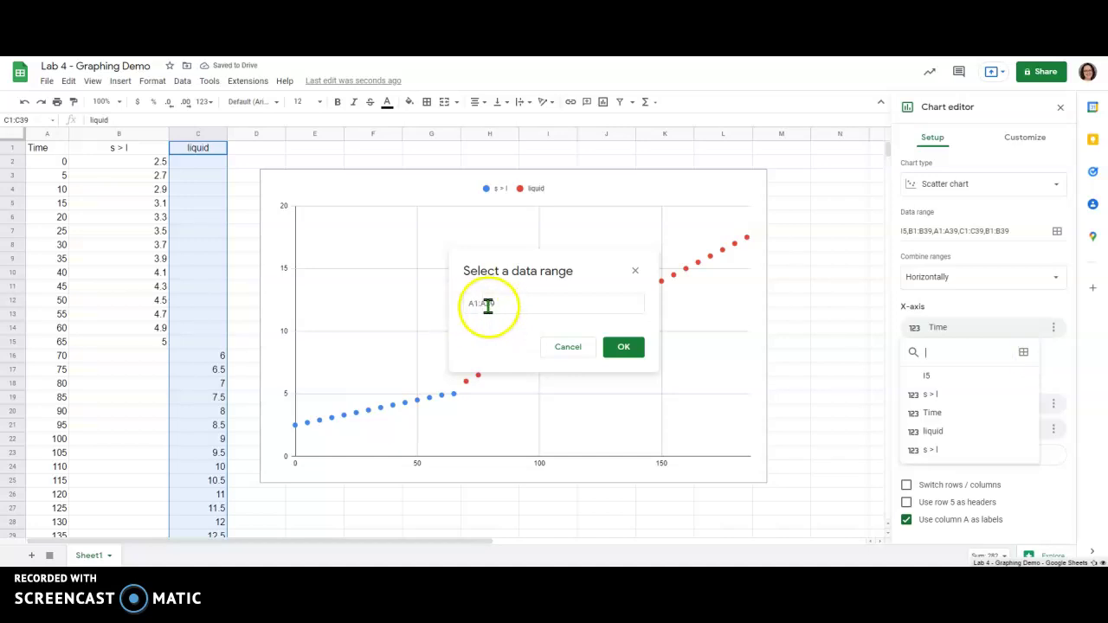
pyautogui.click(627, 350)
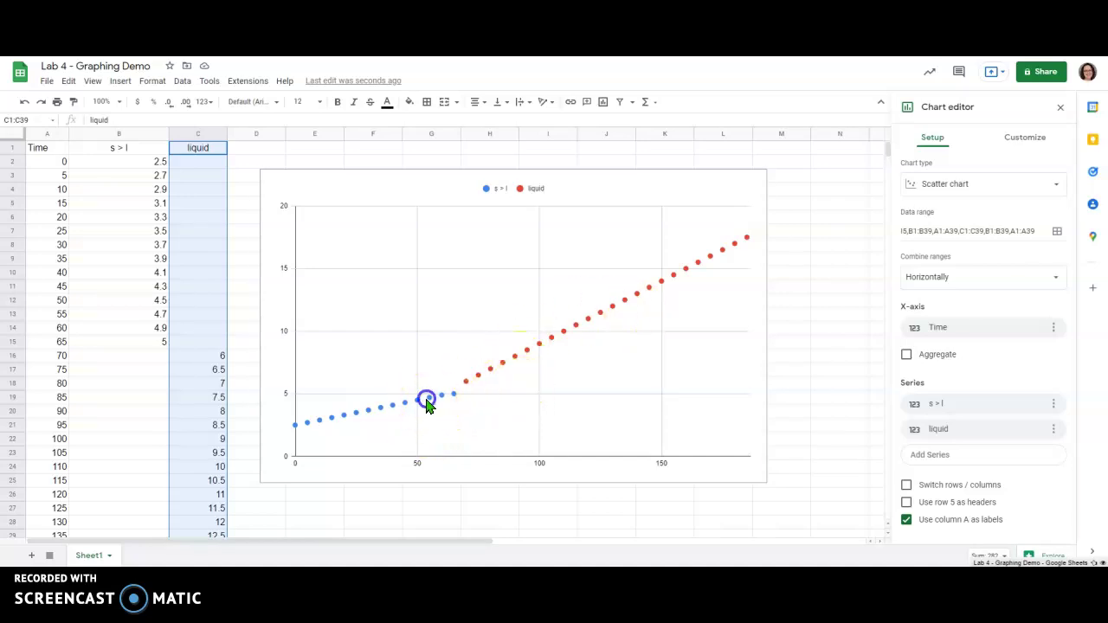
# Step: Add a linear trendline to the "s > l" series of the scatter chart
pyautogui.click(428, 398)
pyautogui.click(428, 398)
pyautogui.click(428, 398)
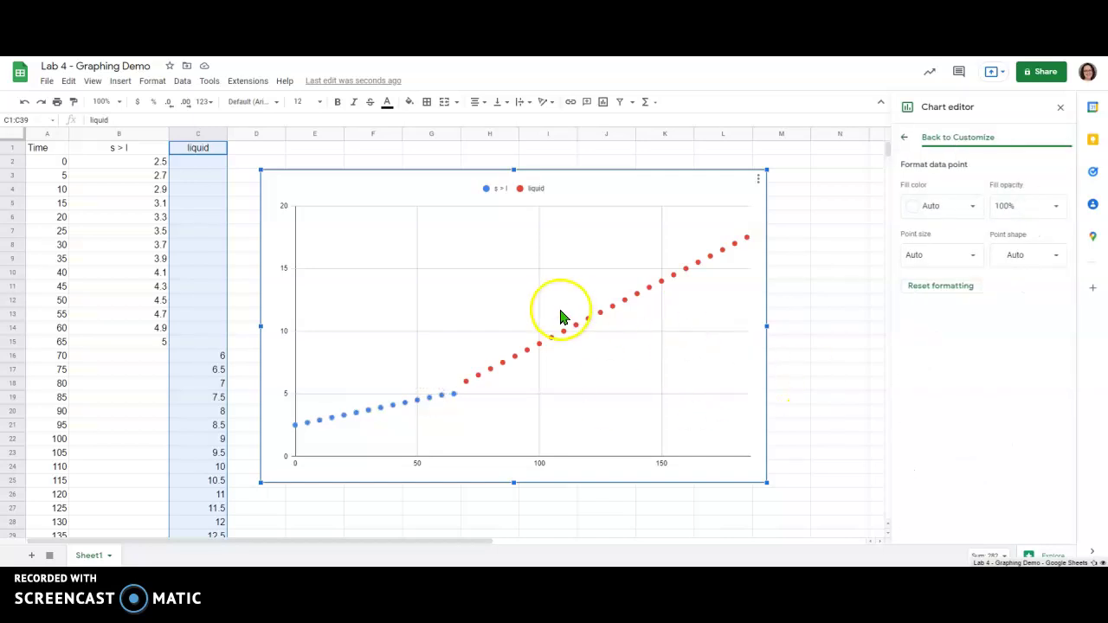
pyautogui.click(905, 137)
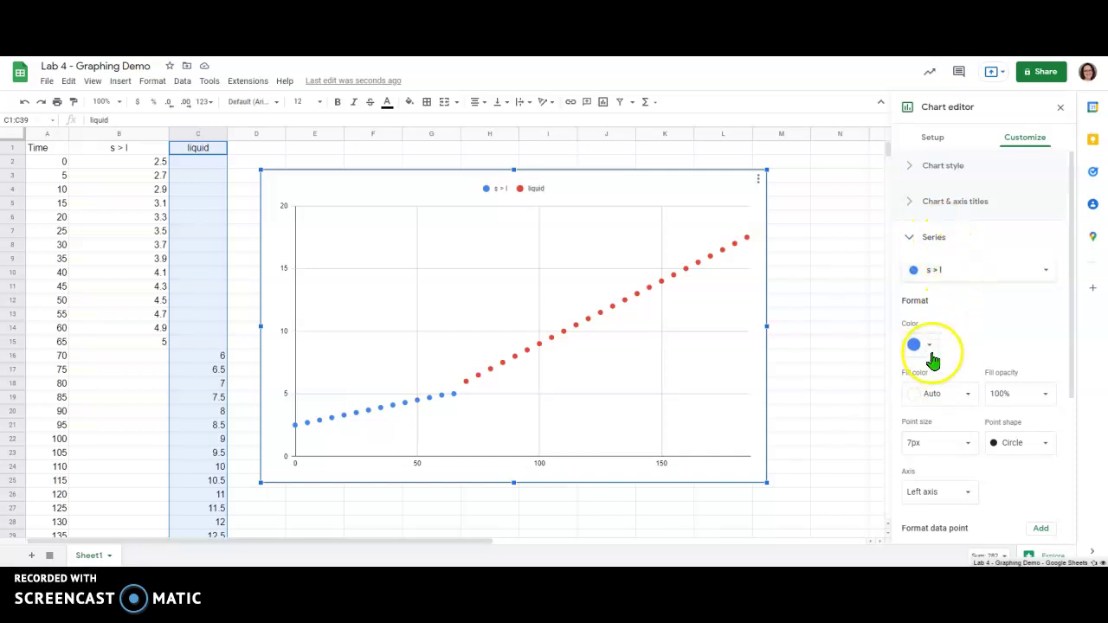
pyautogui.scroll(-3, 965, 353)
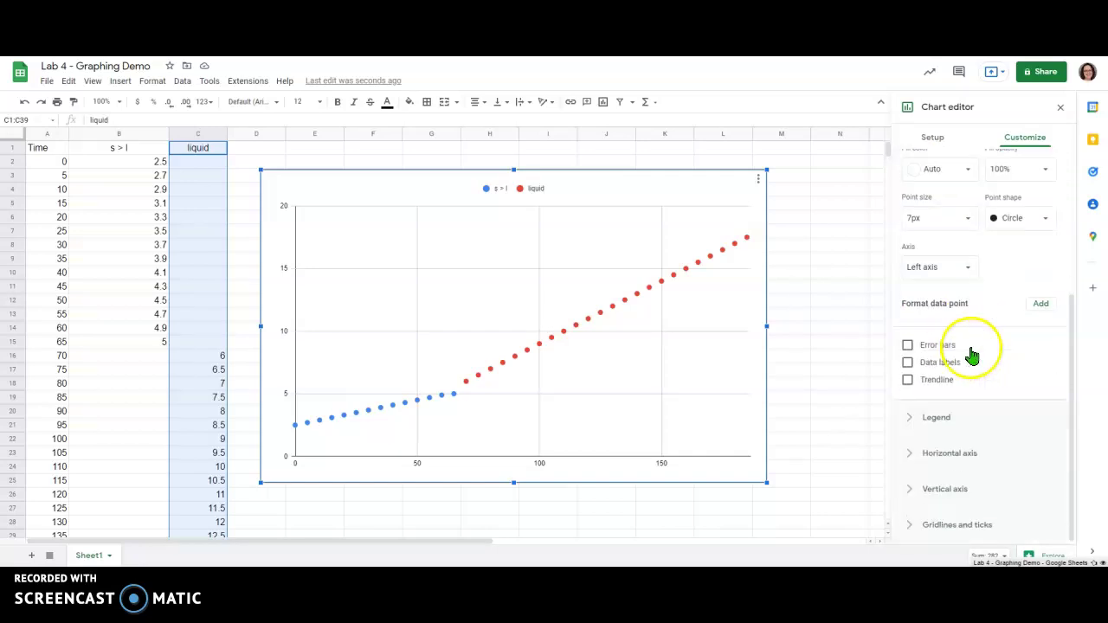
pyautogui.click(907, 381)
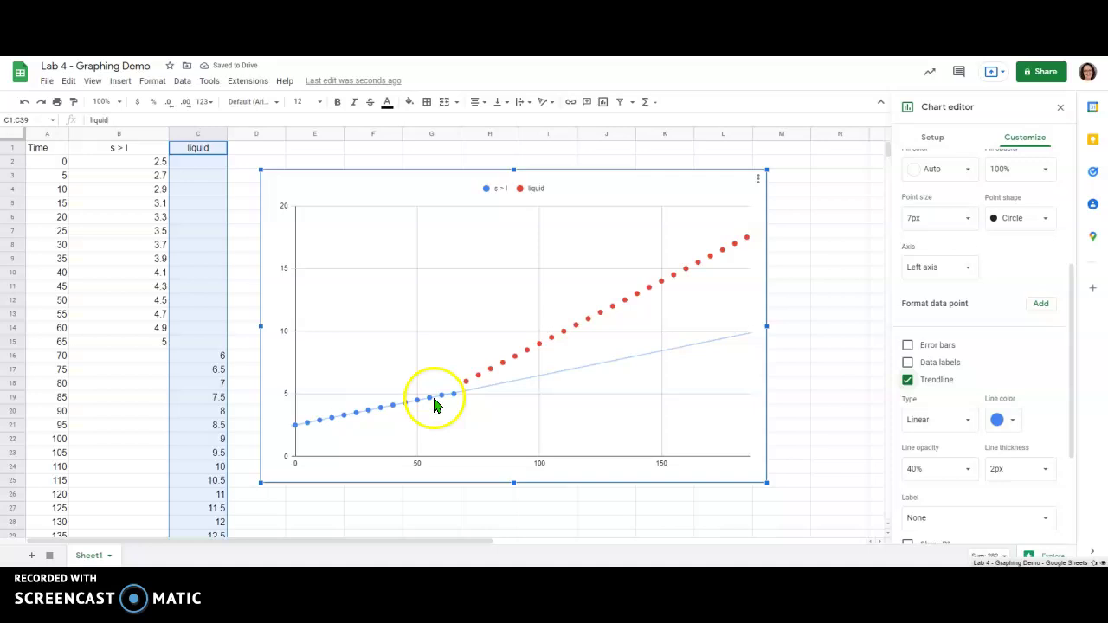
# Step: Add a linear trendline to the "liquid" series of the scatter chart
pyautogui.doubleClick(492, 372)
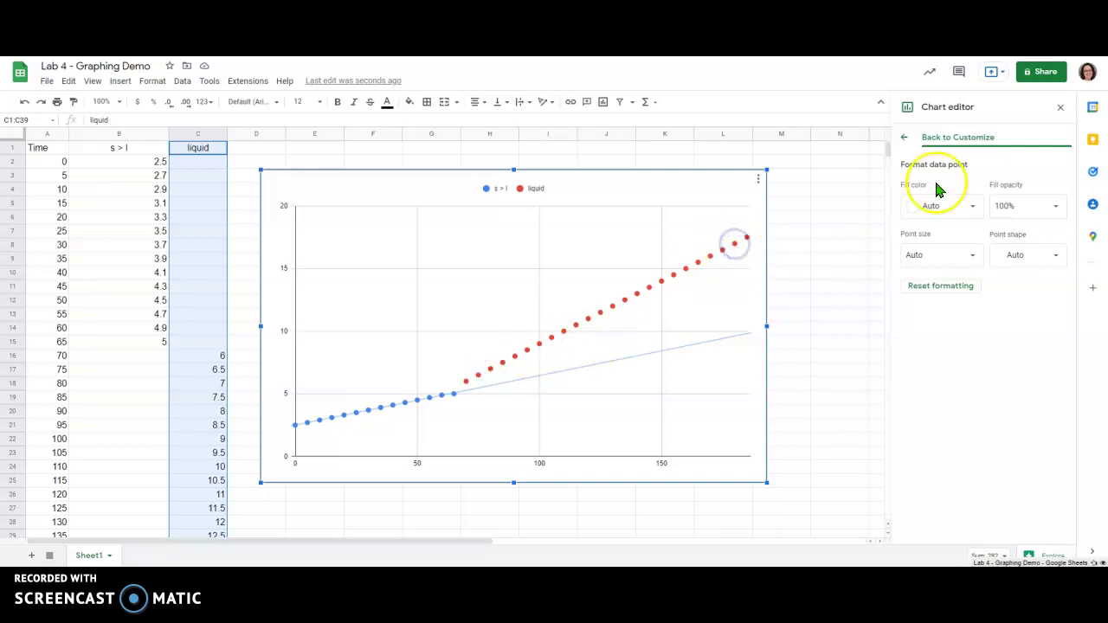
pyautogui.click(904, 136)
pyautogui.scroll(2, 992, 368)
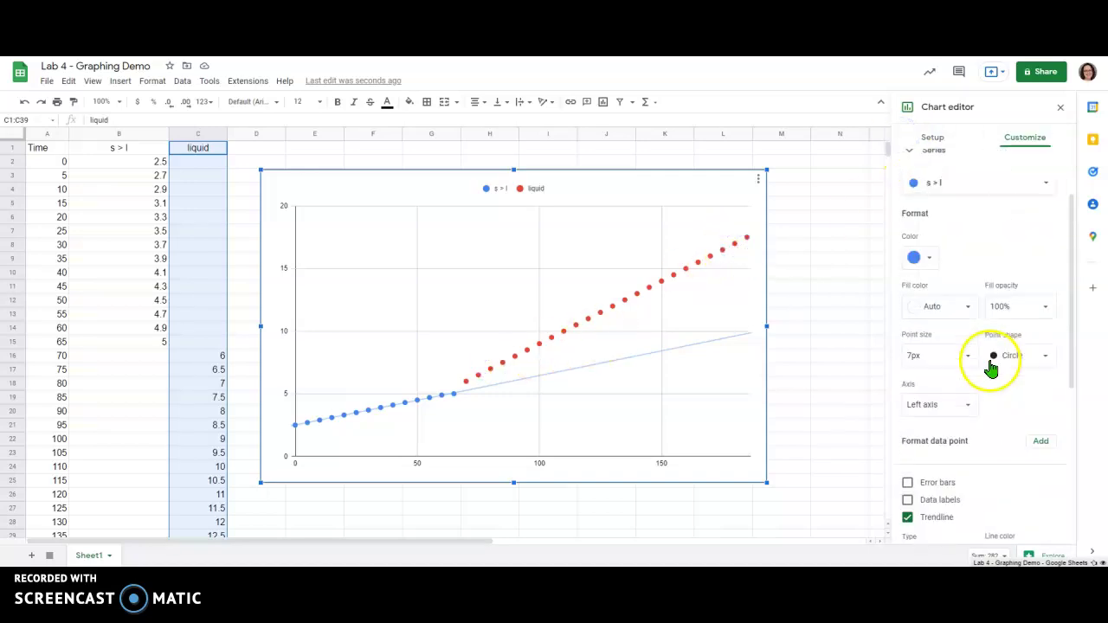
pyautogui.scroll(2, 992, 368)
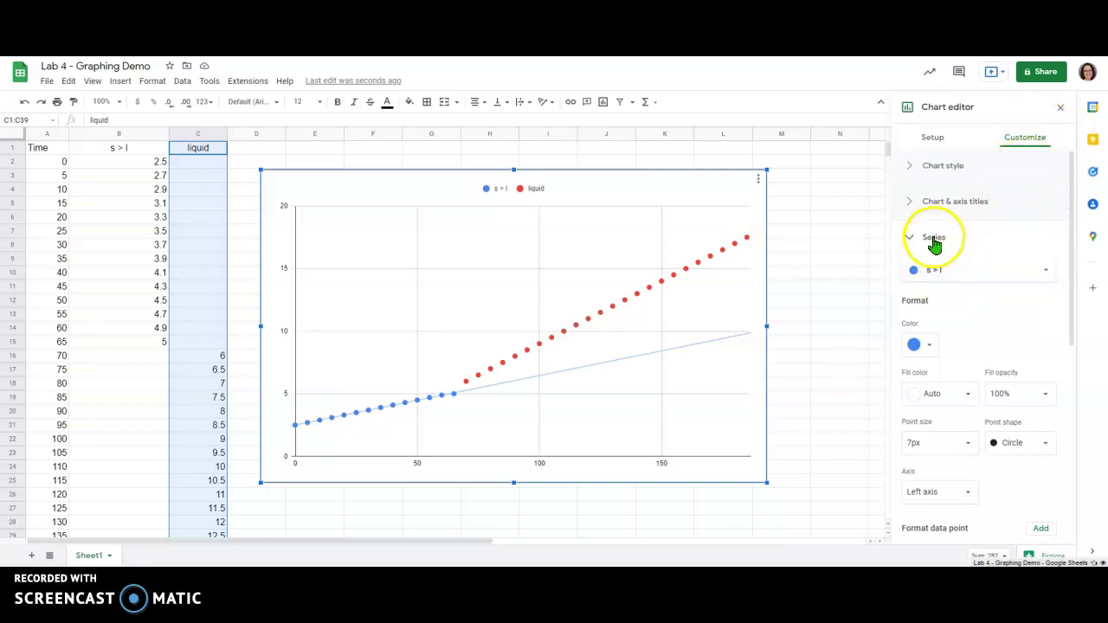
pyautogui.click(975, 276)
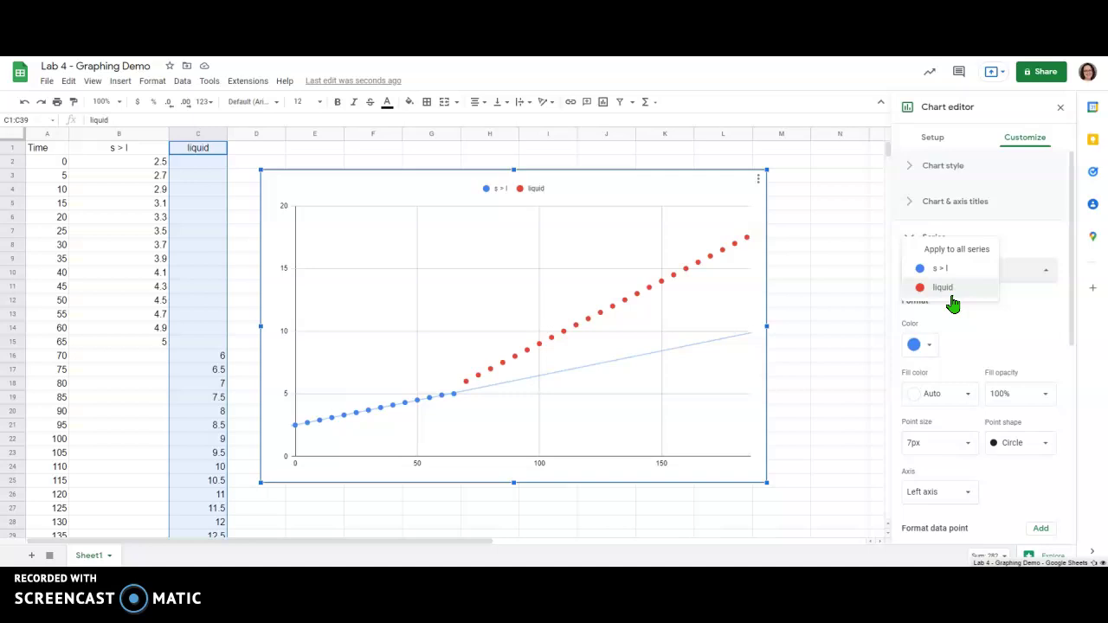
pyautogui.click(948, 292)
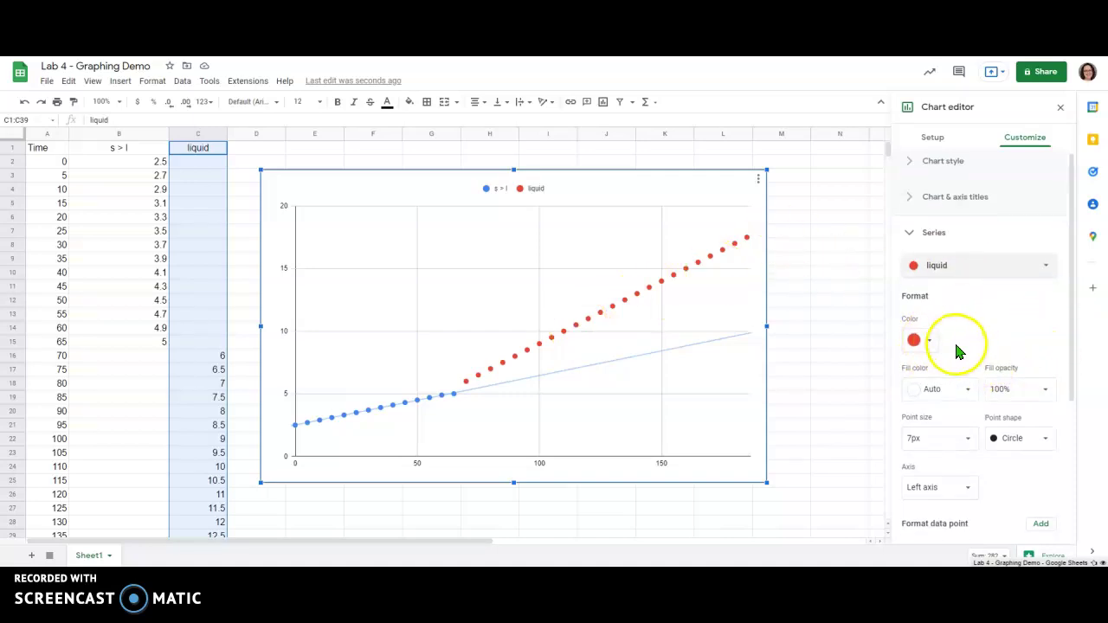
pyautogui.scroll(-3, 961, 355)
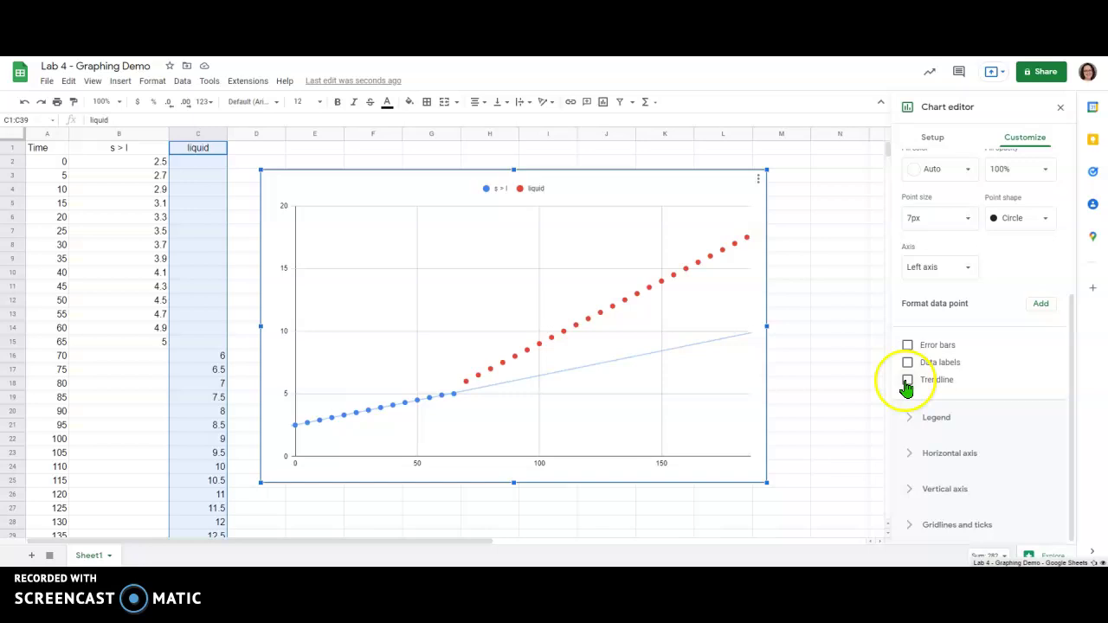
pyautogui.click(906, 386)
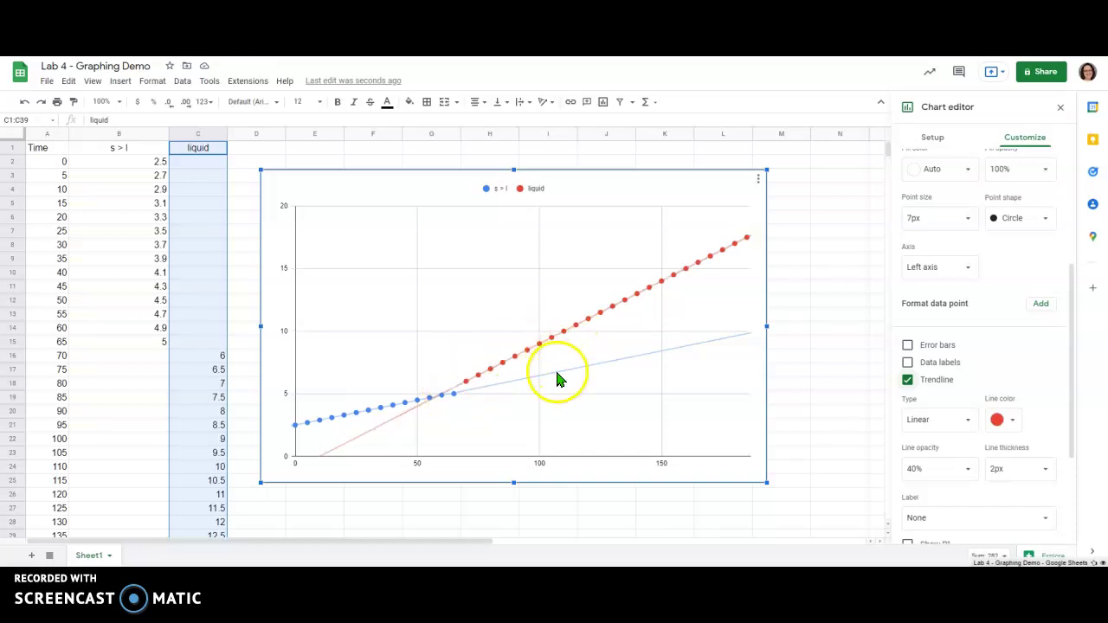
# Step: Label the "liquid" series' trendline with its equation
pyautogui.scroll(-2, 1017, 377)
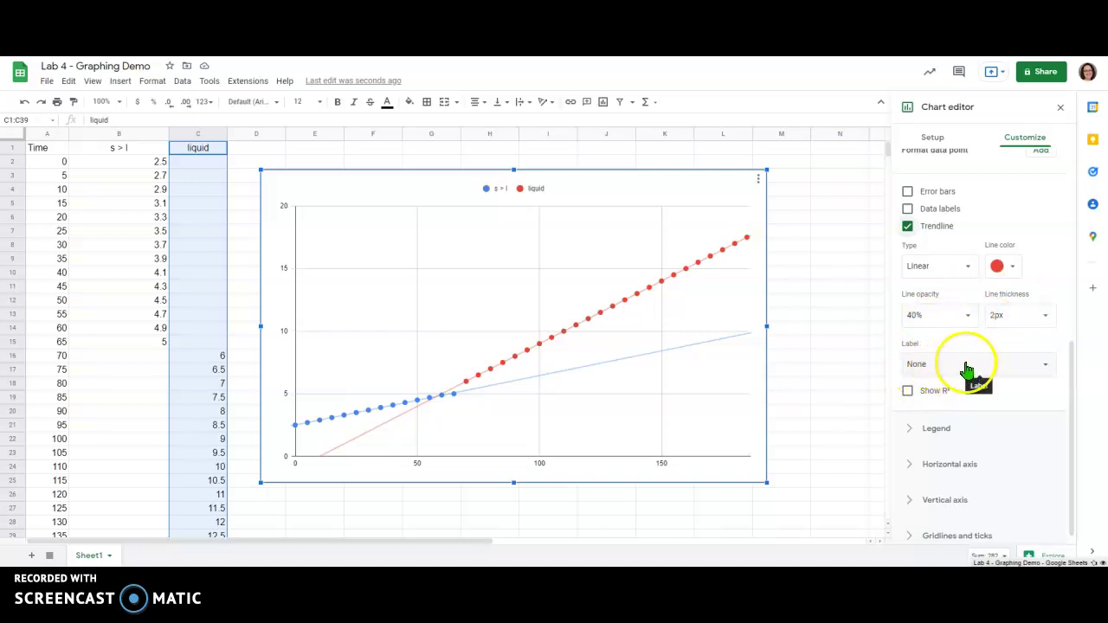
pyautogui.click(966, 367)
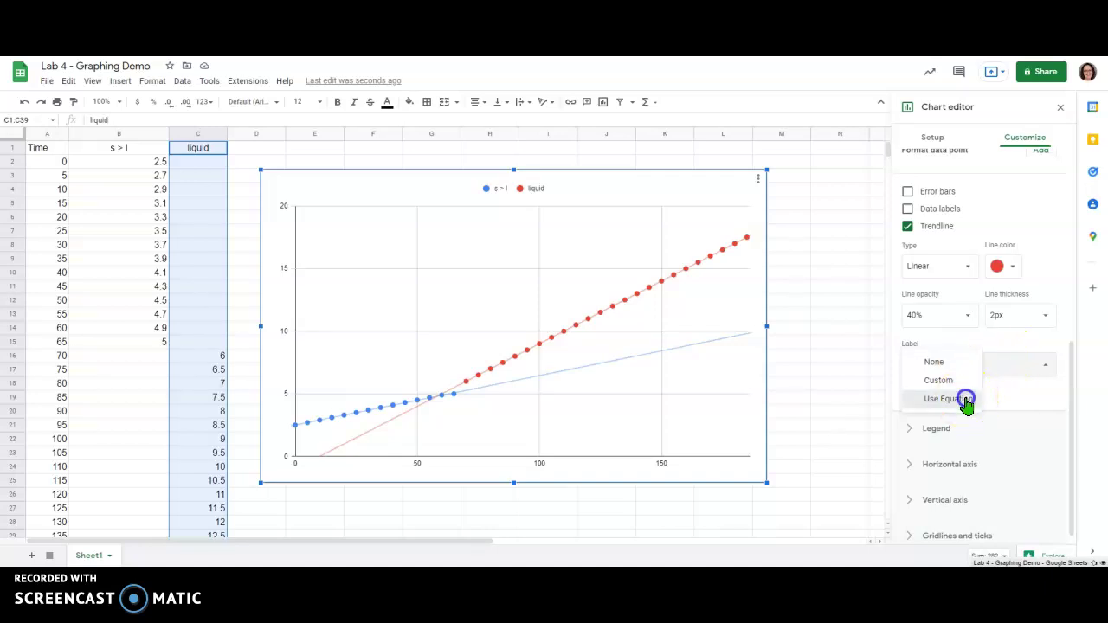
pyautogui.click(967, 402)
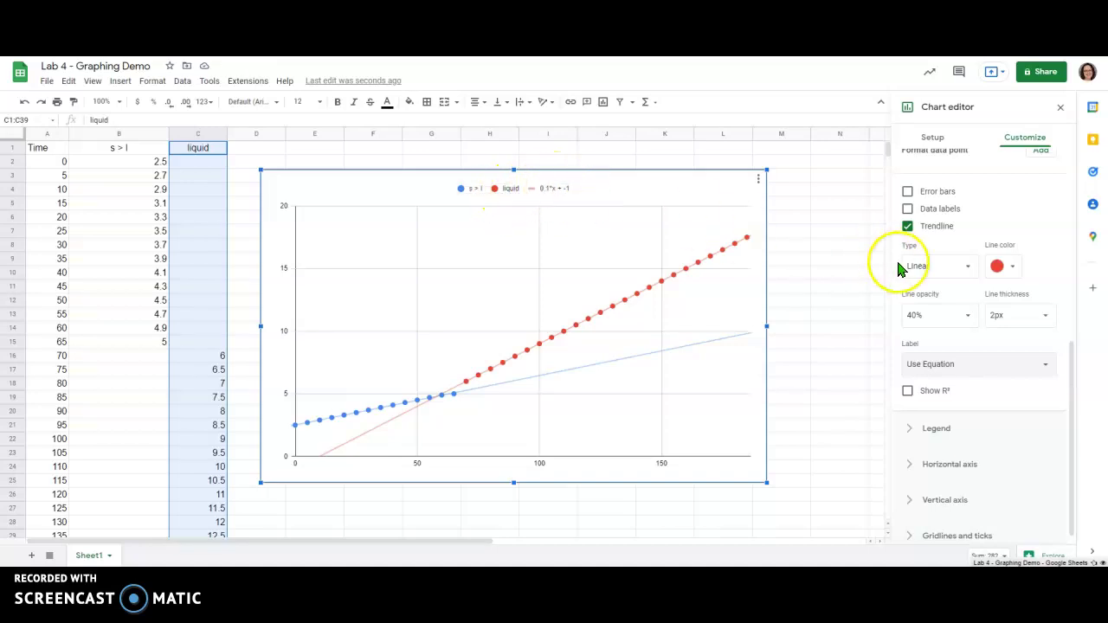
# Step: Label the "s > l" series' trendline with its equation
pyautogui.scroll(1, 951, 277)
pyautogui.scroll(5, 951, 277)
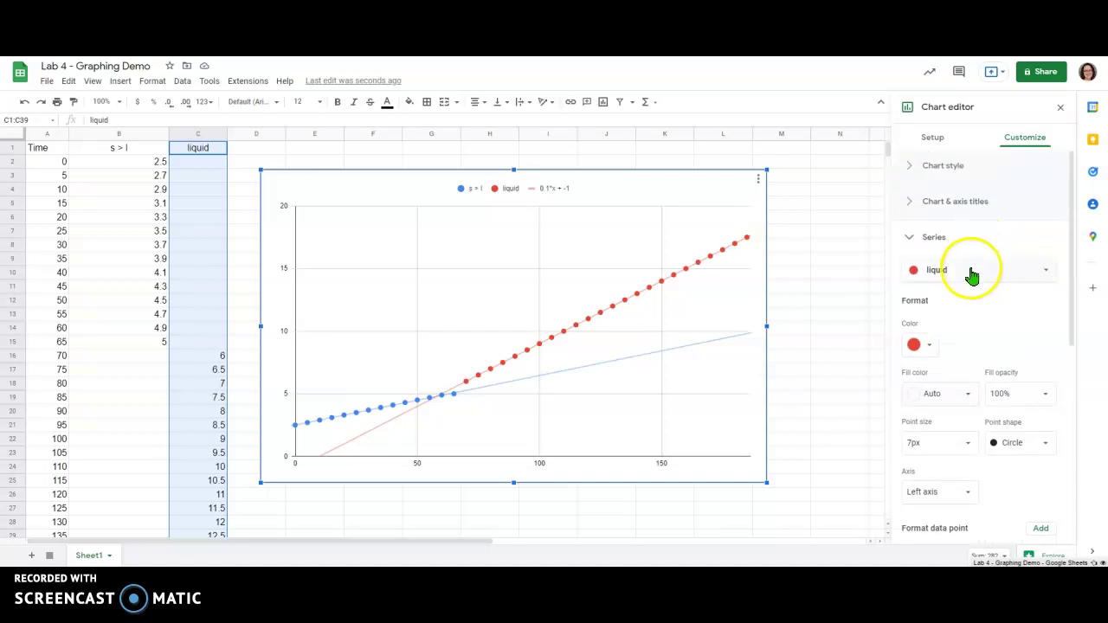
pyautogui.click(972, 273)
pyautogui.click(963, 251)
pyautogui.scroll(-3, 997, 310)
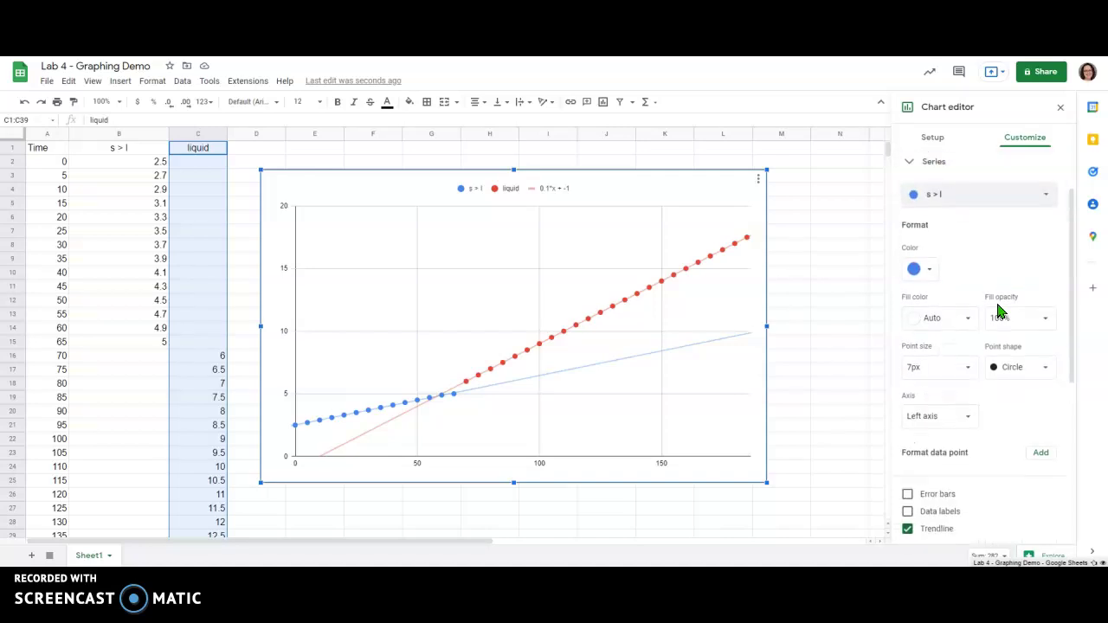
pyautogui.scroll(-2, 970, 372)
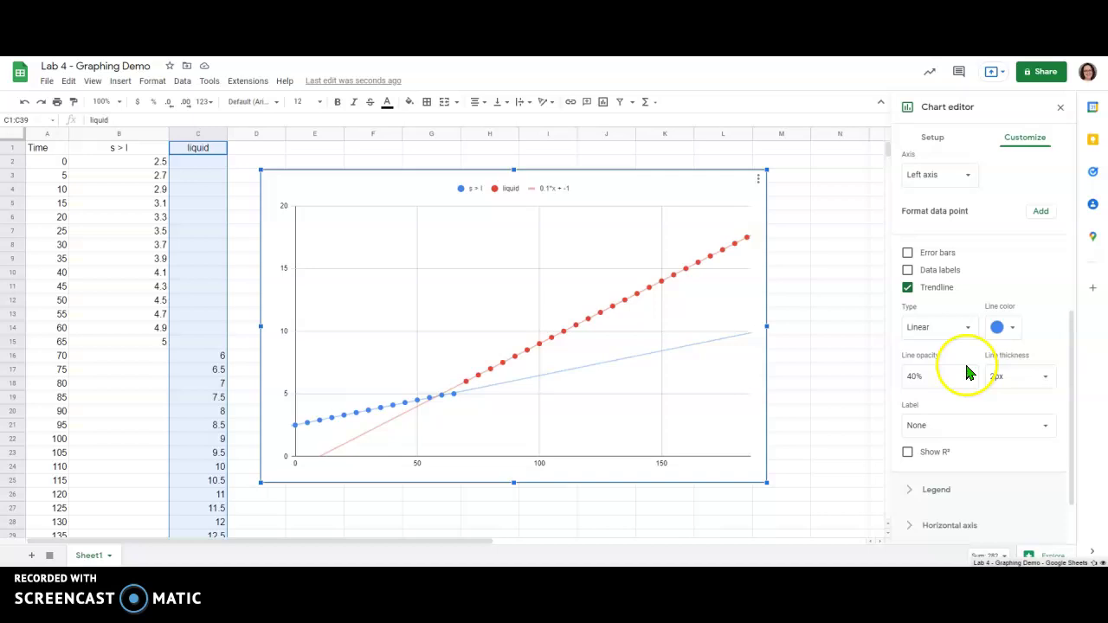
pyautogui.click(955, 360)
pyautogui.click(953, 394)
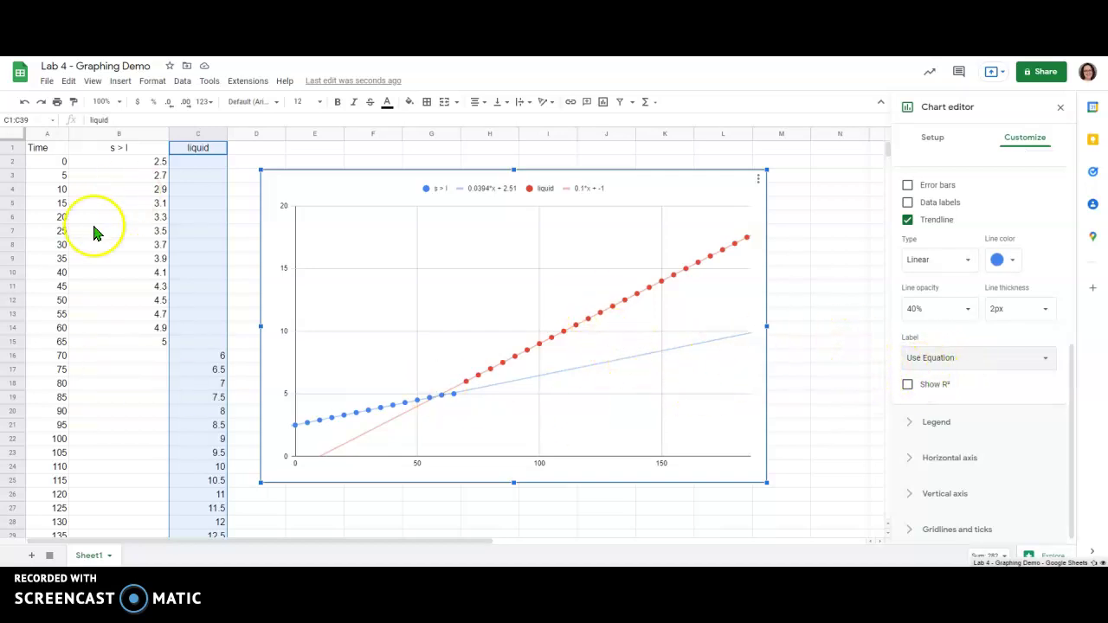
# Step: Give the scatter chart the title "Heating Curve of Cyclohexane/Biphenyl Mixure"
pyautogui.click(377, 190)
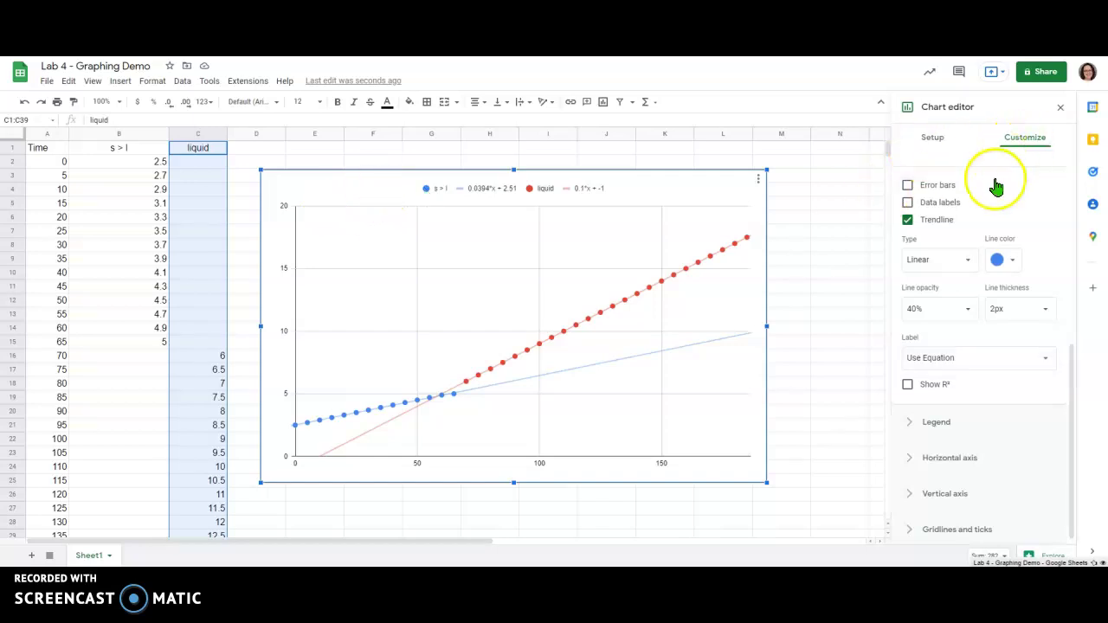
pyautogui.scroll(5, 997, 187)
pyautogui.click(908, 165)
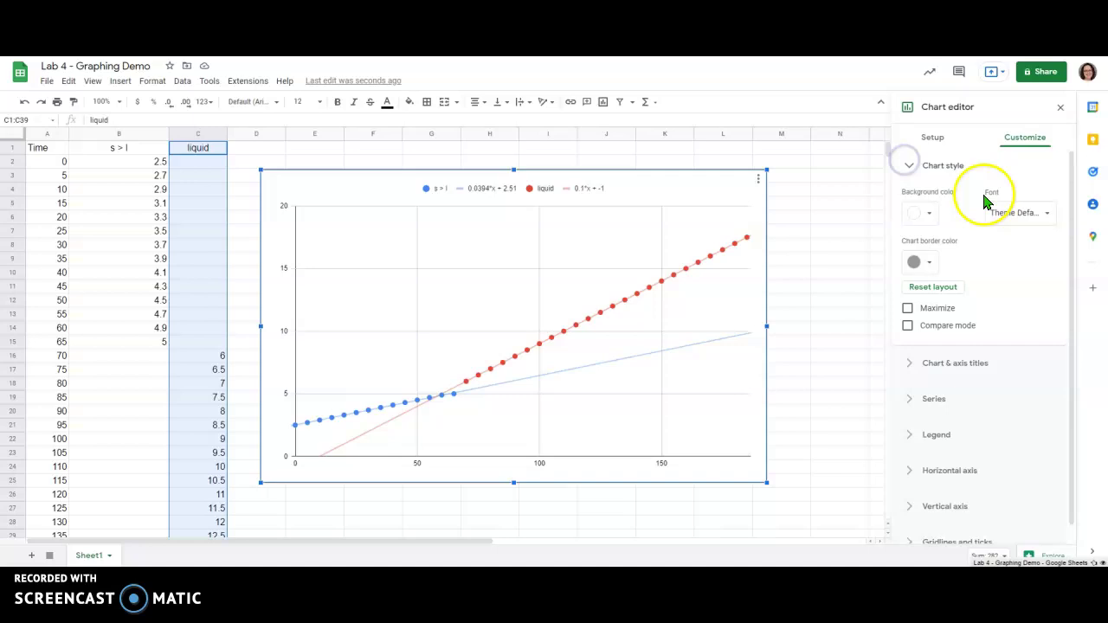
pyautogui.click(916, 371)
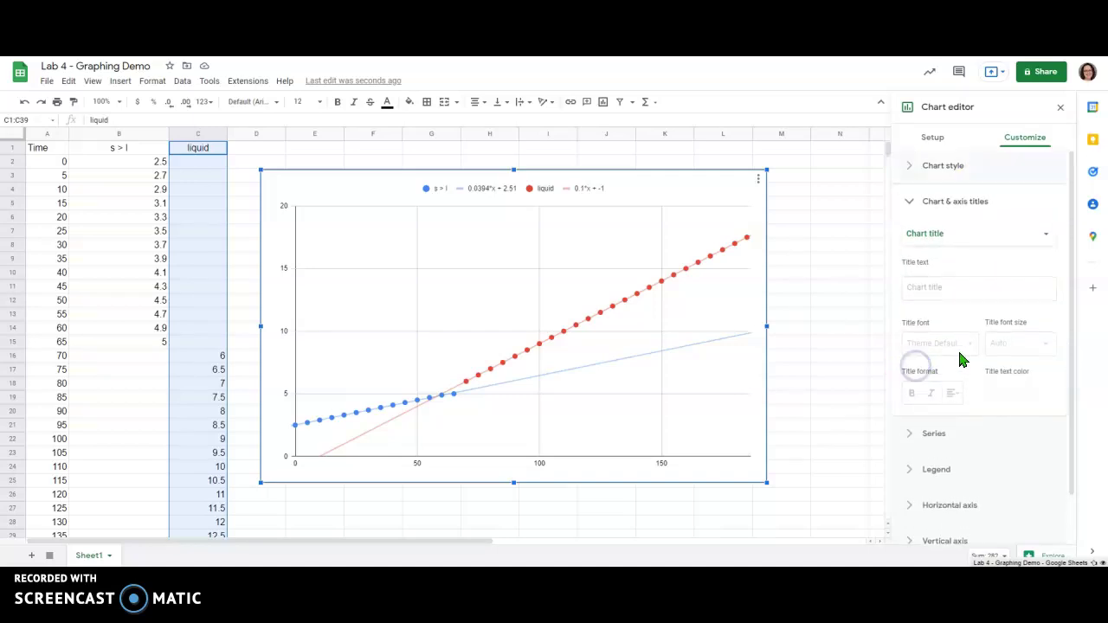
pyautogui.click(953, 287)
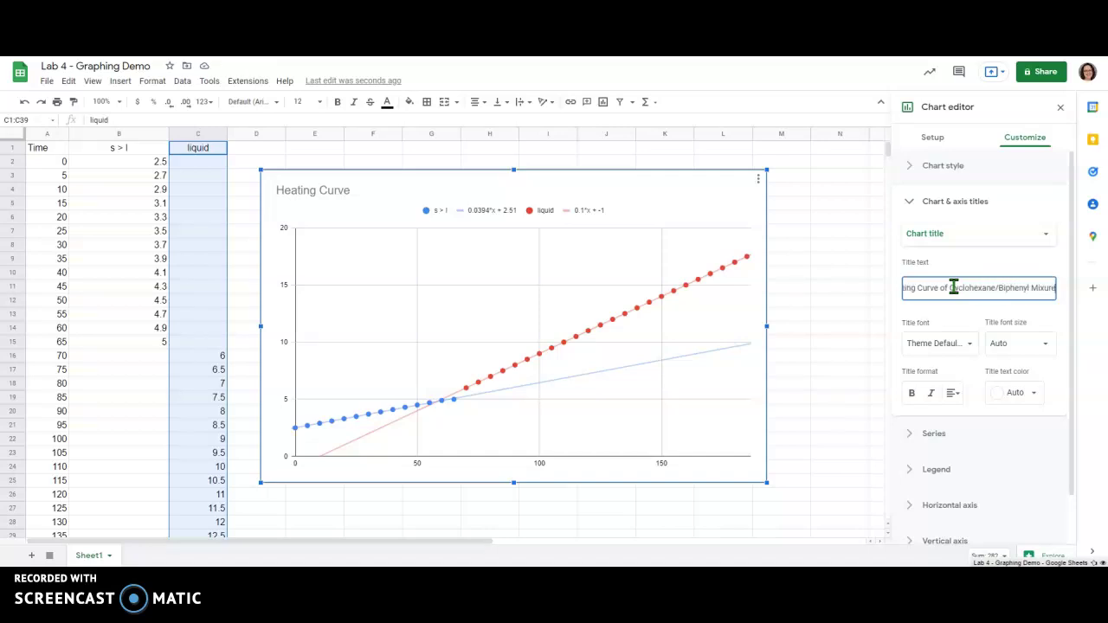
# Step: Center the chart title and set its font size to 30
pyautogui.click(439, 192)
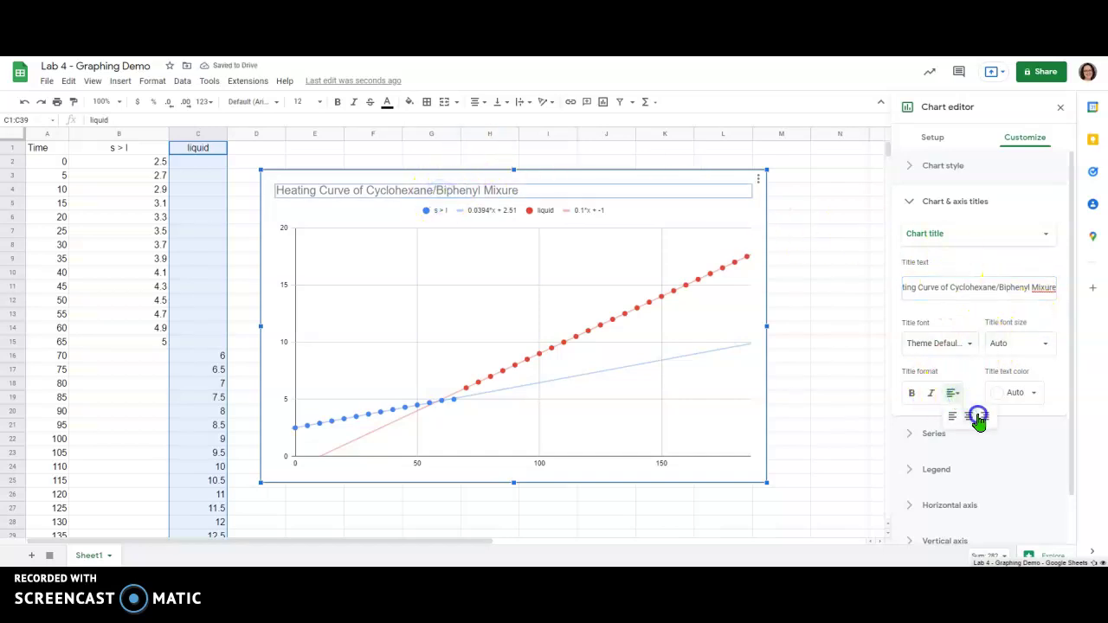
pyautogui.click(979, 419)
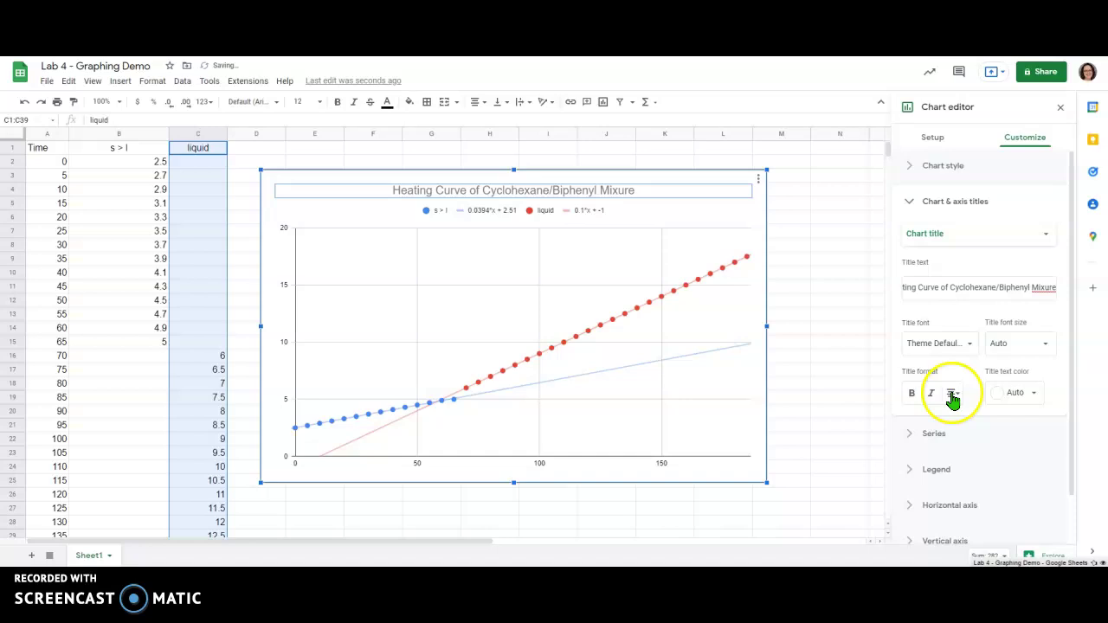
pyautogui.click(1046, 345)
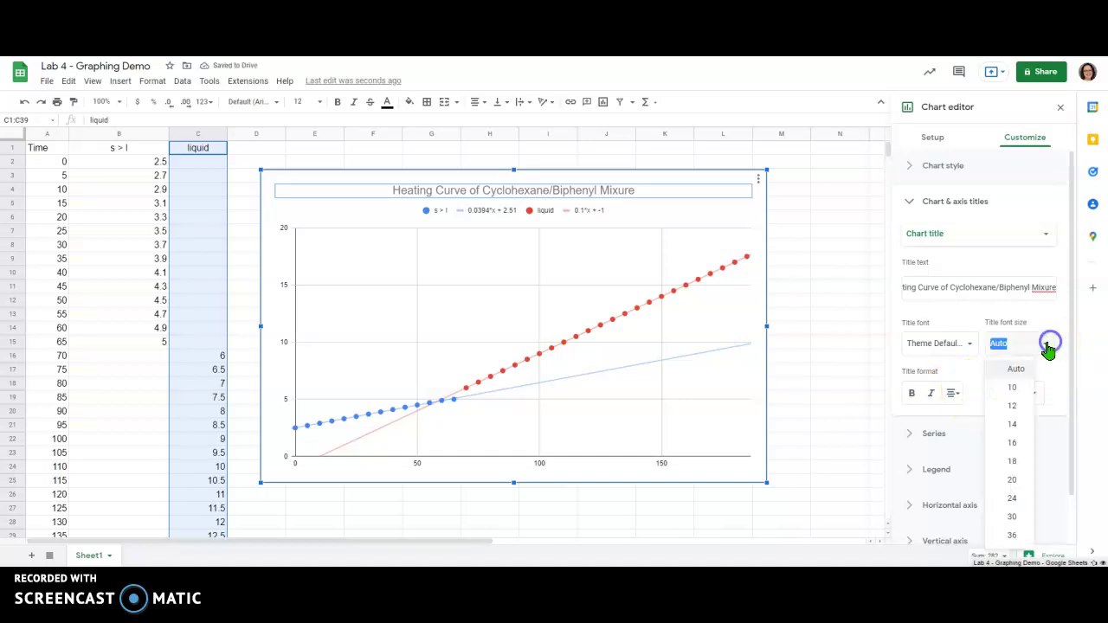
pyautogui.click(1026, 509)
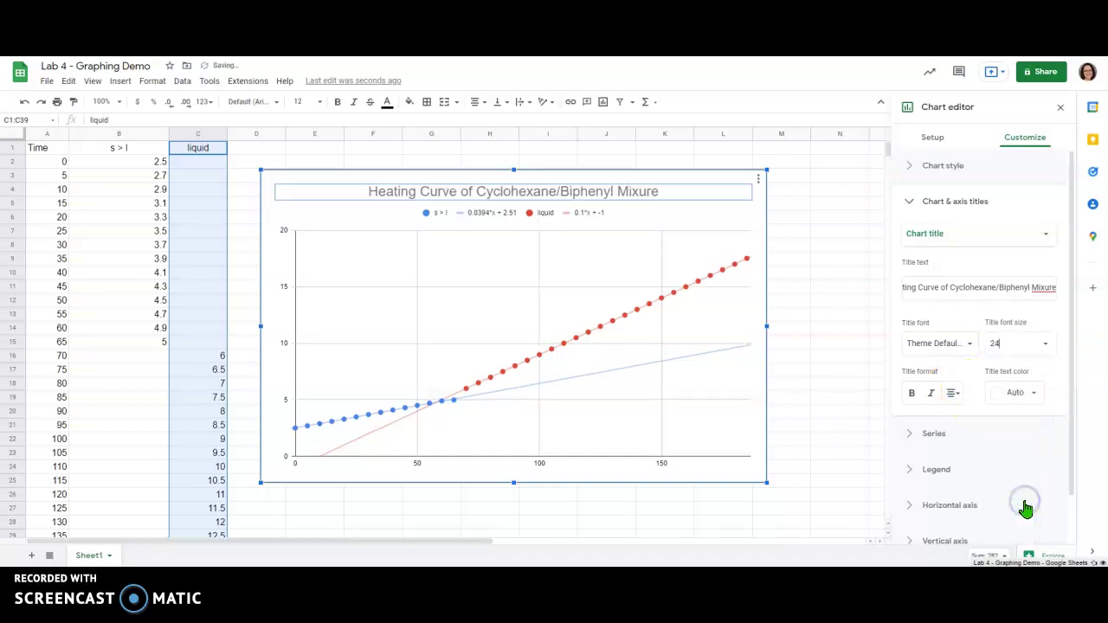
pyautogui.click(1045, 344)
pyautogui.click(1015, 520)
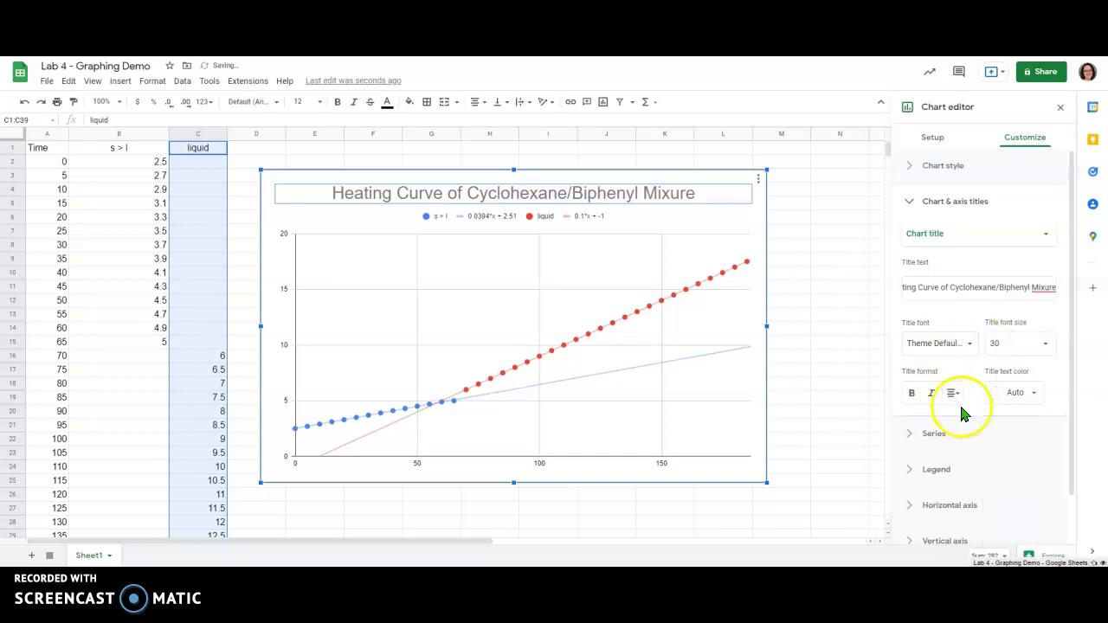
# Step: Color the chart title black, and try bold formatting on it before restoring the regular weight
pyautogui.click(1015, 393)
pyautogui.click(919, 258)
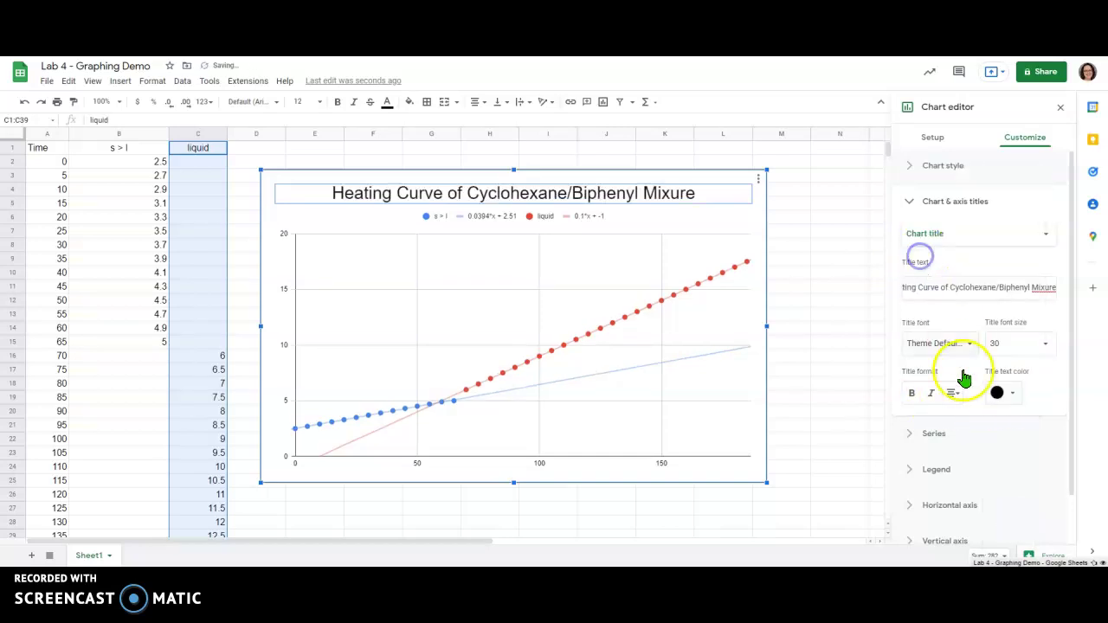
pyautogui.click(911, 394)
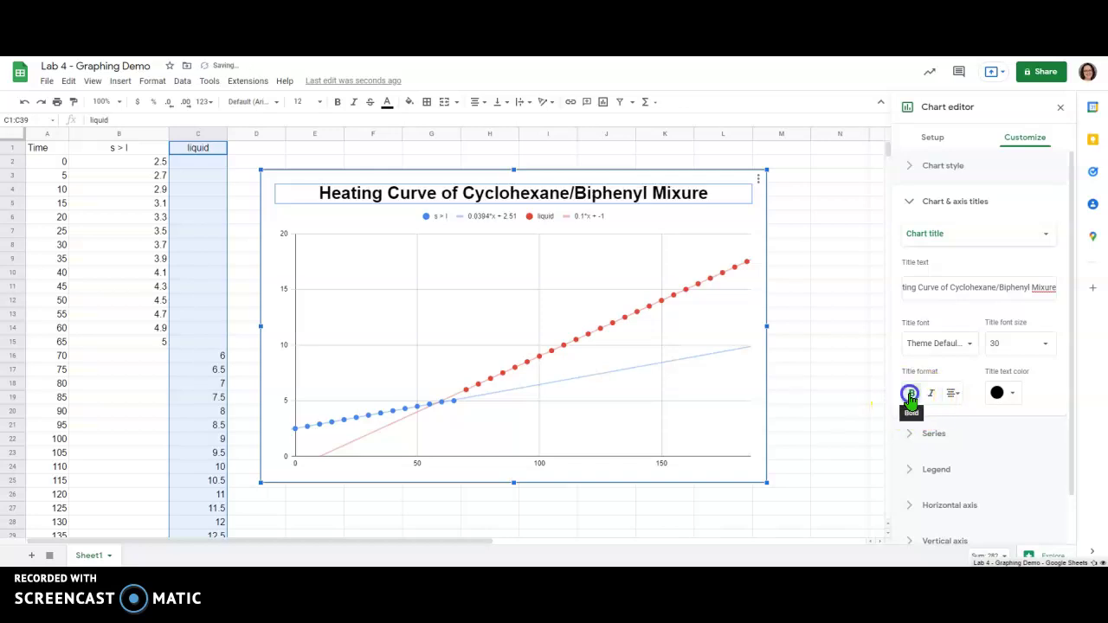
pyautogui.click(911, 394)
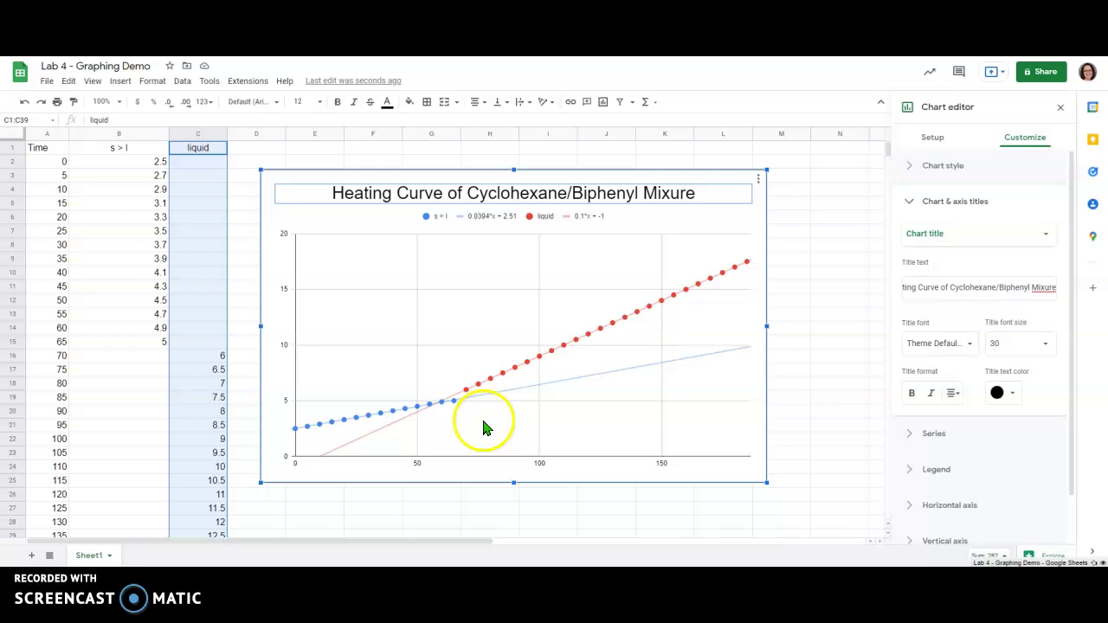
# Step: Set the label font size of the chart's vertical axis to 20
pyautogui.click(287, 298)
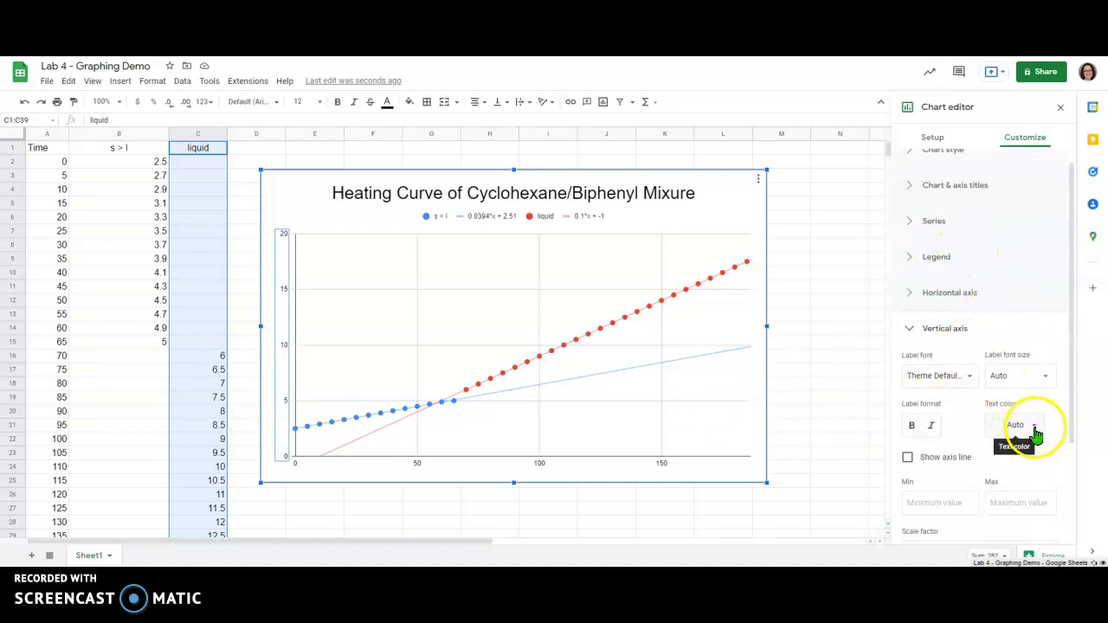
pyautogui.doubleClick(512, 192)
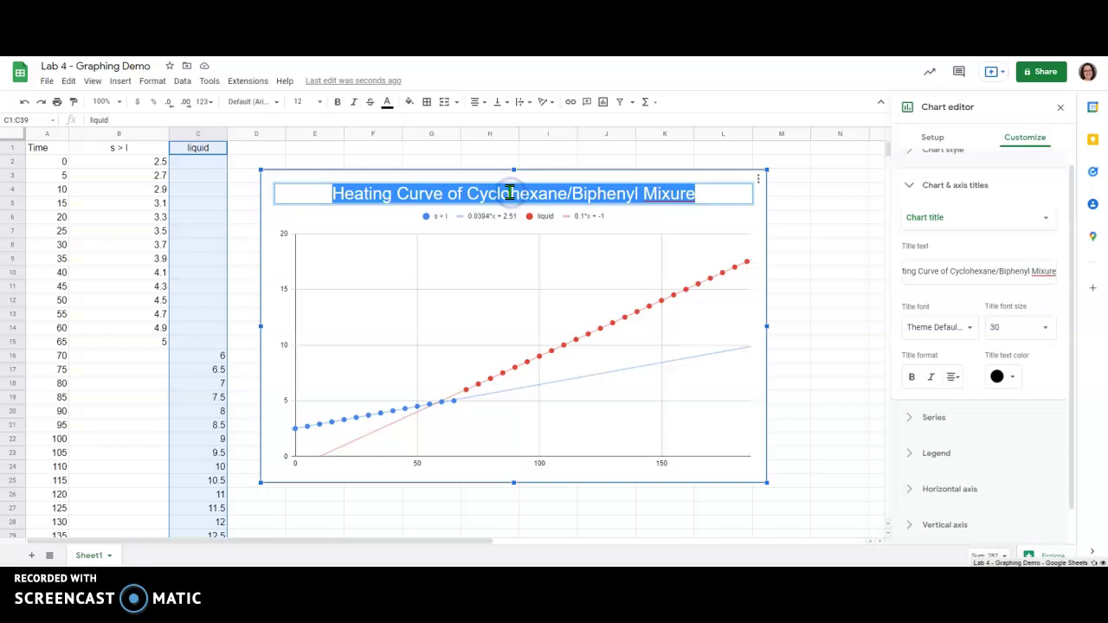
pyautogui.click(282, 289)
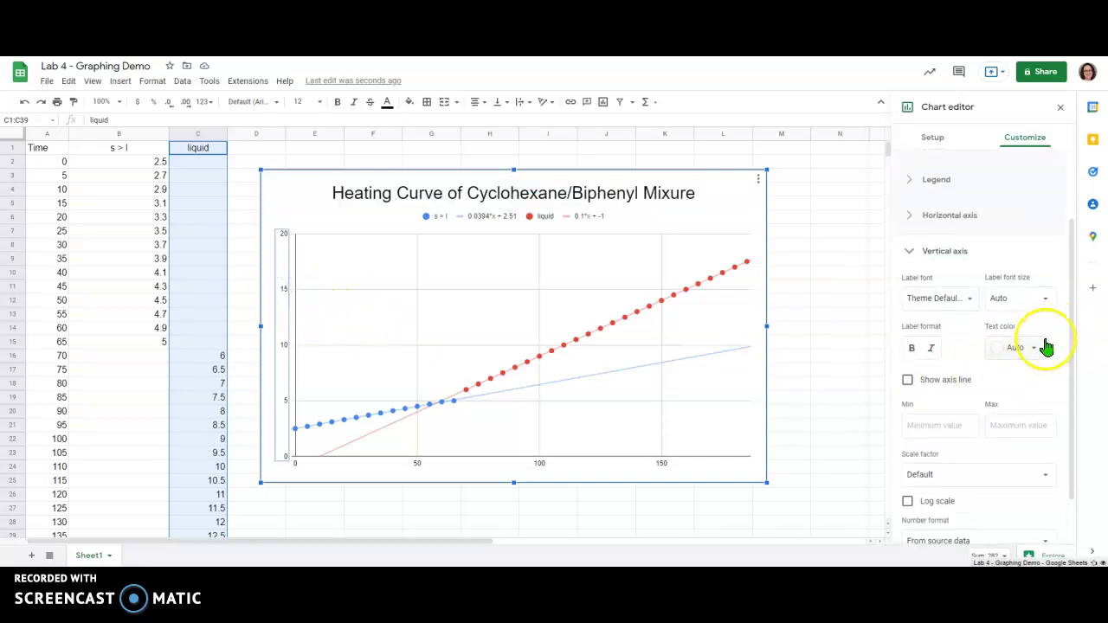
pyautogui.click(1053, 299)
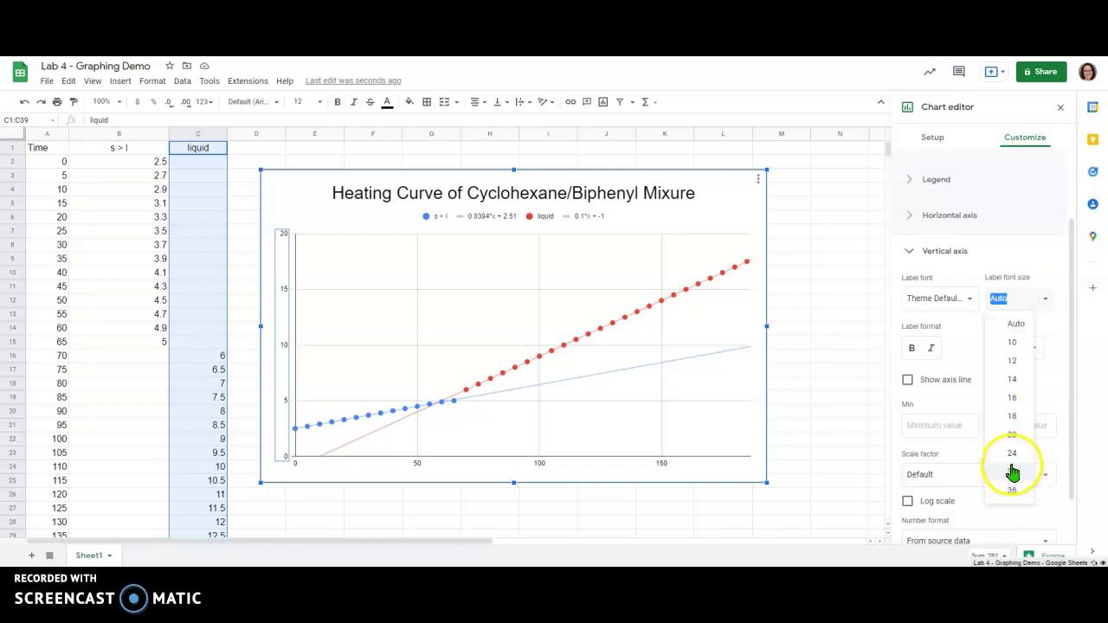
pyautogui.click(1014, 436)
# Step: Set the label font size of the chart's horizontal axis to 20
pyautogui.click(420, 464)
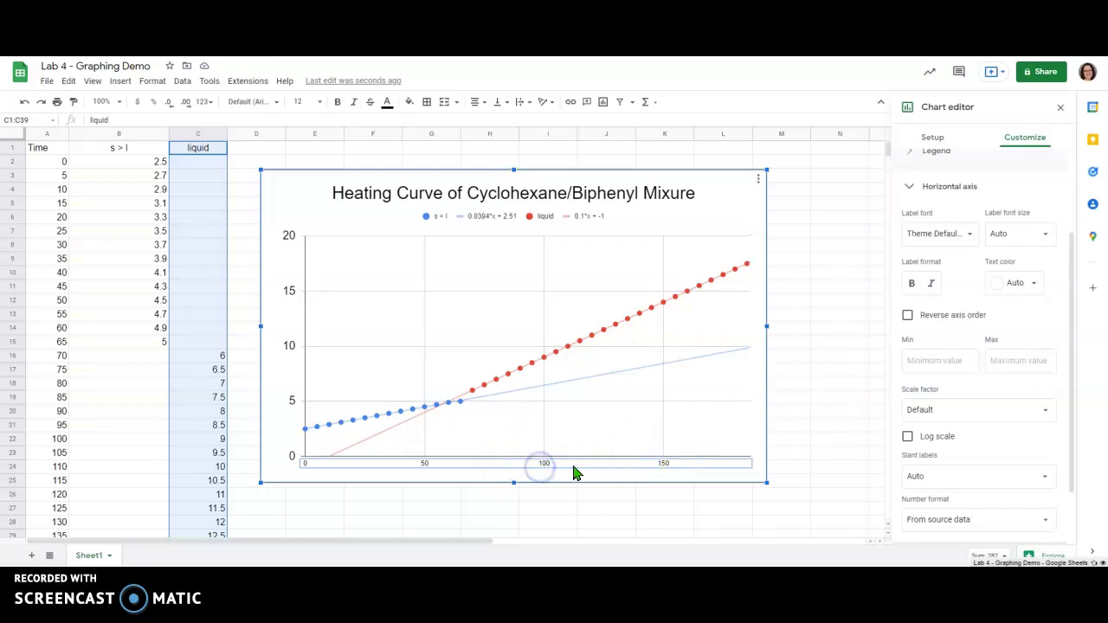
pyautogui.click(1045, 238)
pyautogui.click(1012, 374)
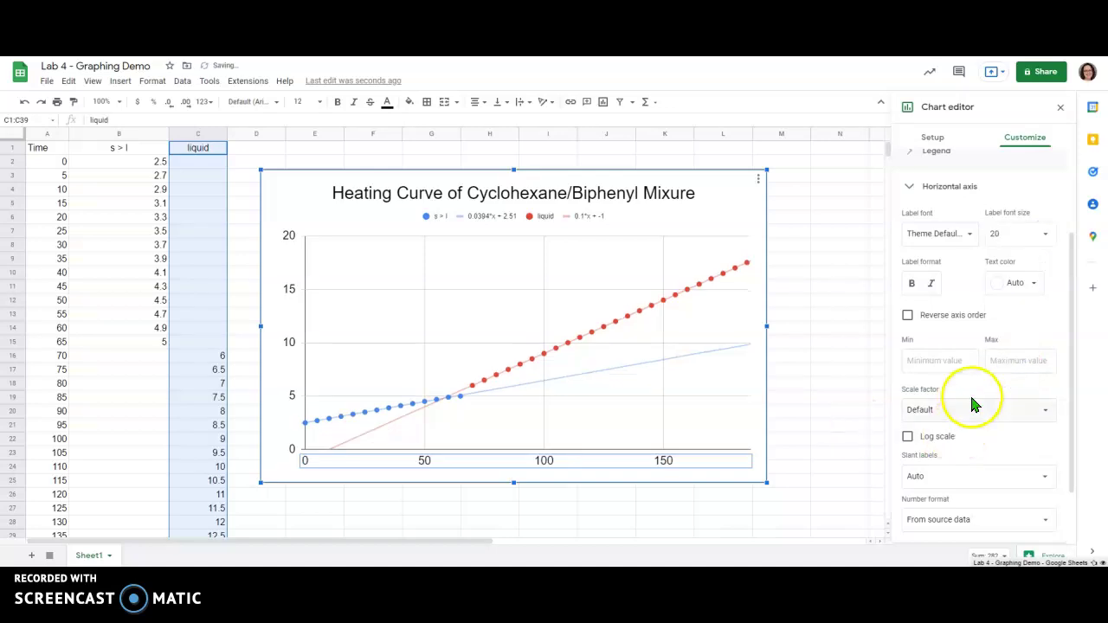
# Step: Give the chart's horizontal axis the title "Time (s)"
pyautogui.scroll(2, 938, 254)
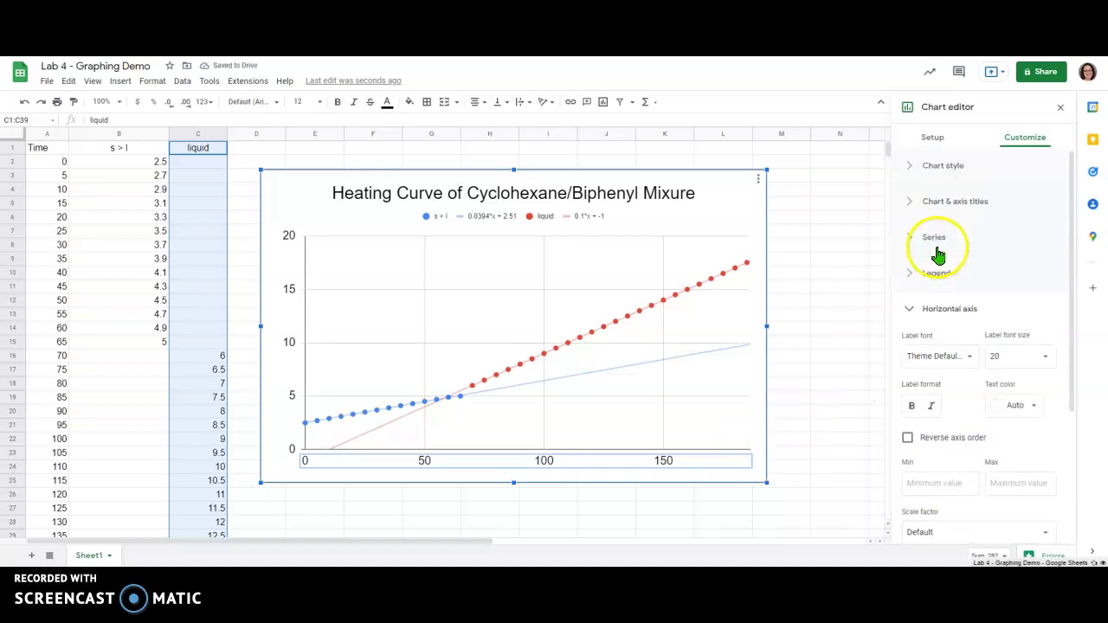
pyautogui.click(910, 309)
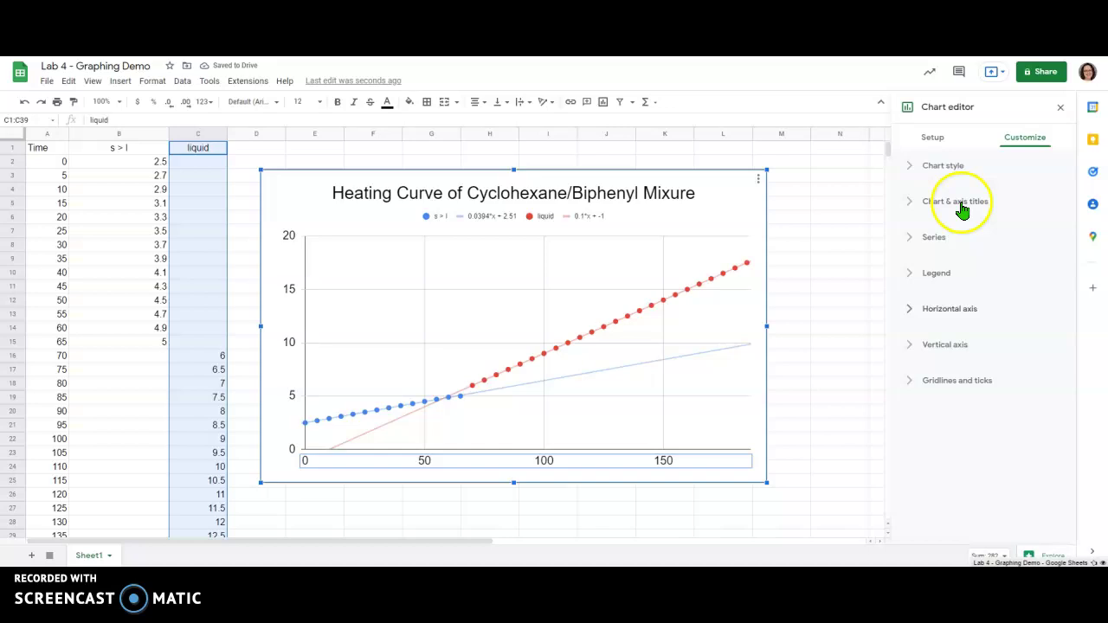
pyautogui.click(909, 206)
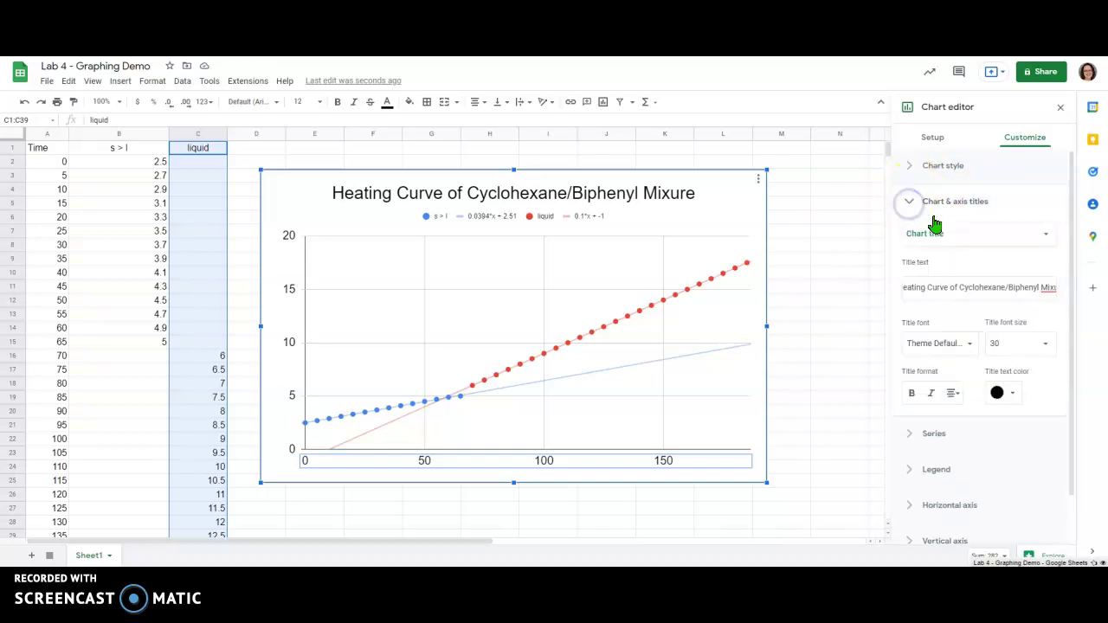
pyautogui.click(950, 234)
pyautogui.click(963, 270)
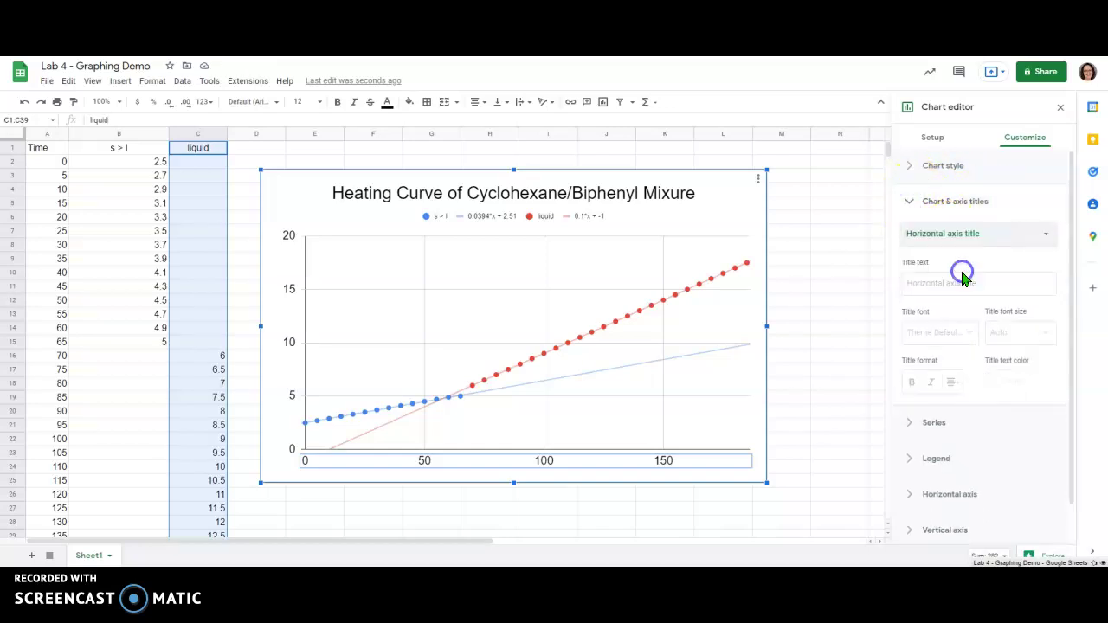
pyautogui.click(963, 285)
pyautogui.write('Time (s')
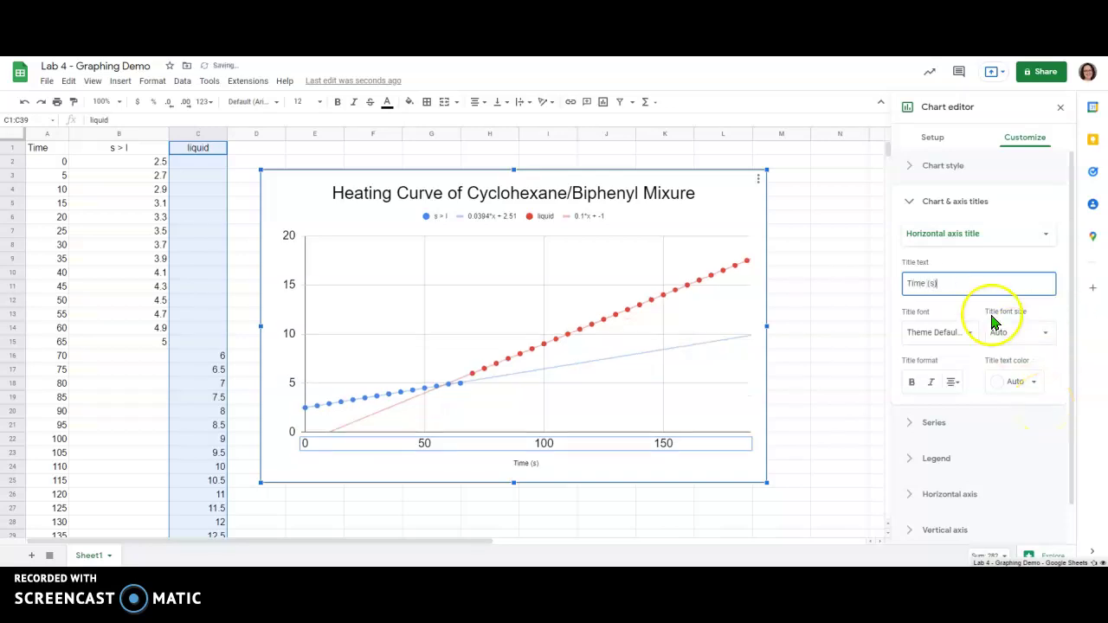
# Step: Set the font size of the chart's horizontal axis title to 24
pyautogui.click(966, 314)
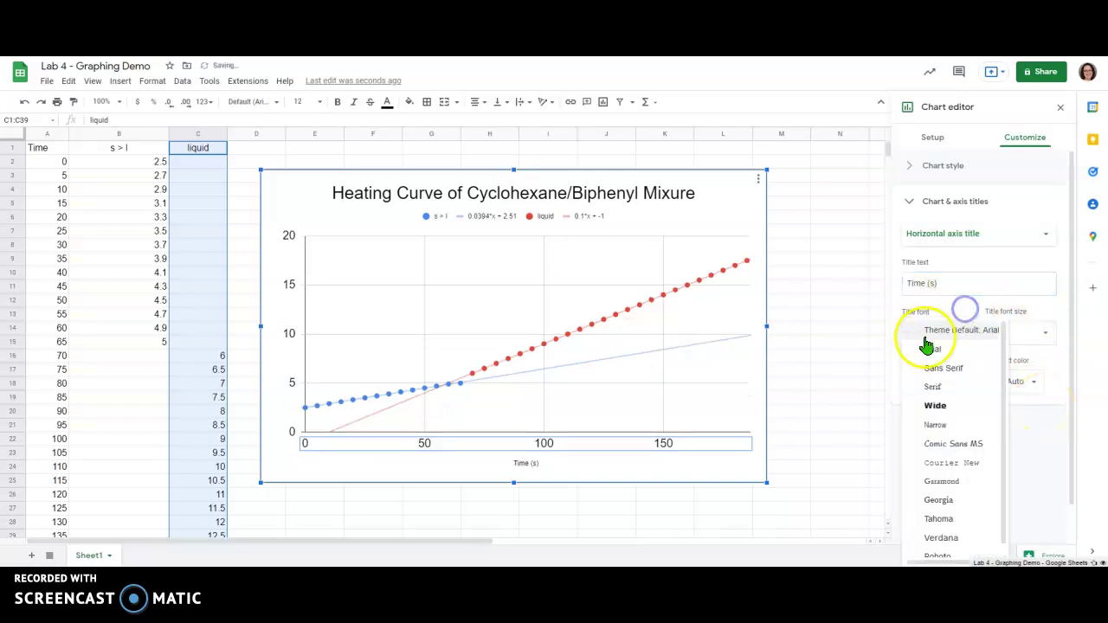
pyautogui.doubleClick(520, 463)
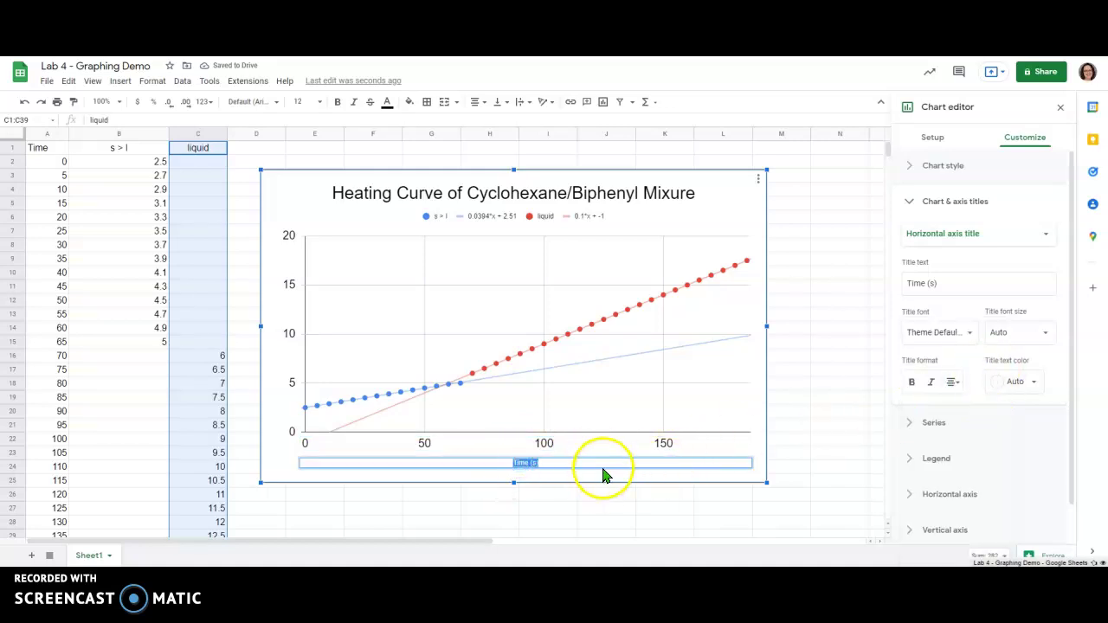
pyautogui.click(715, 501)
pyautogui.click(634, 464)
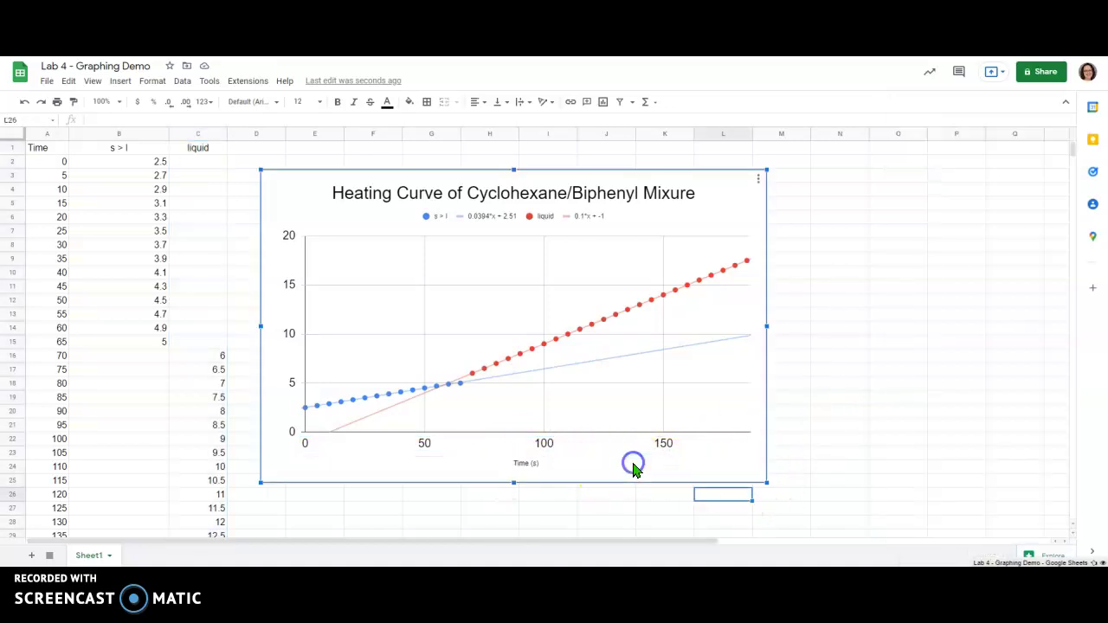
pyautogui.doubleClick(520, 466)
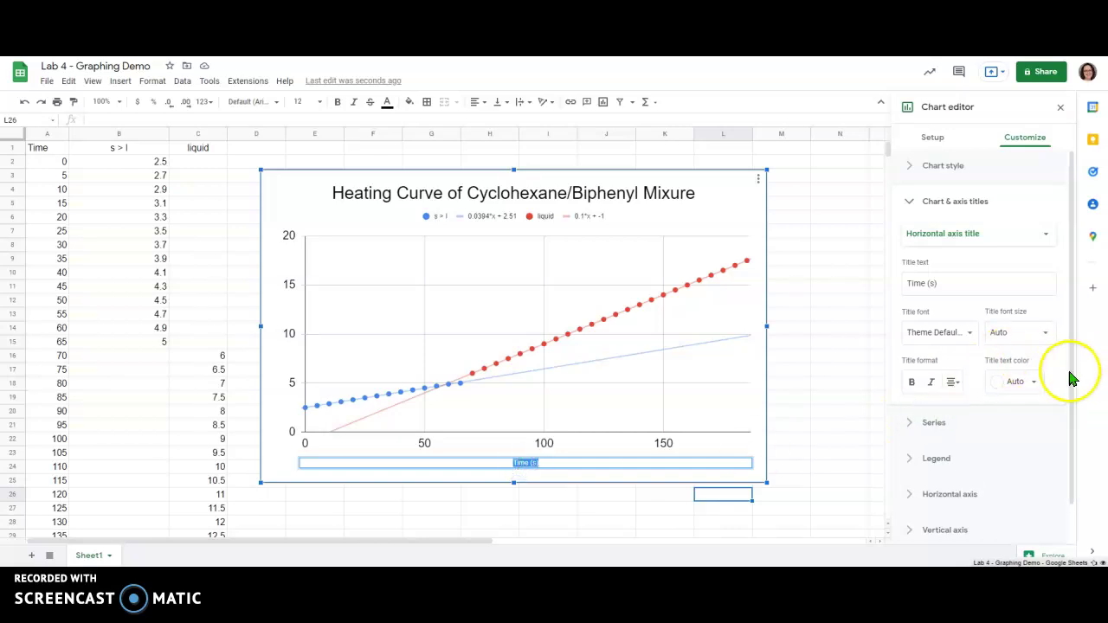
pyautogui.click(1045, 338)
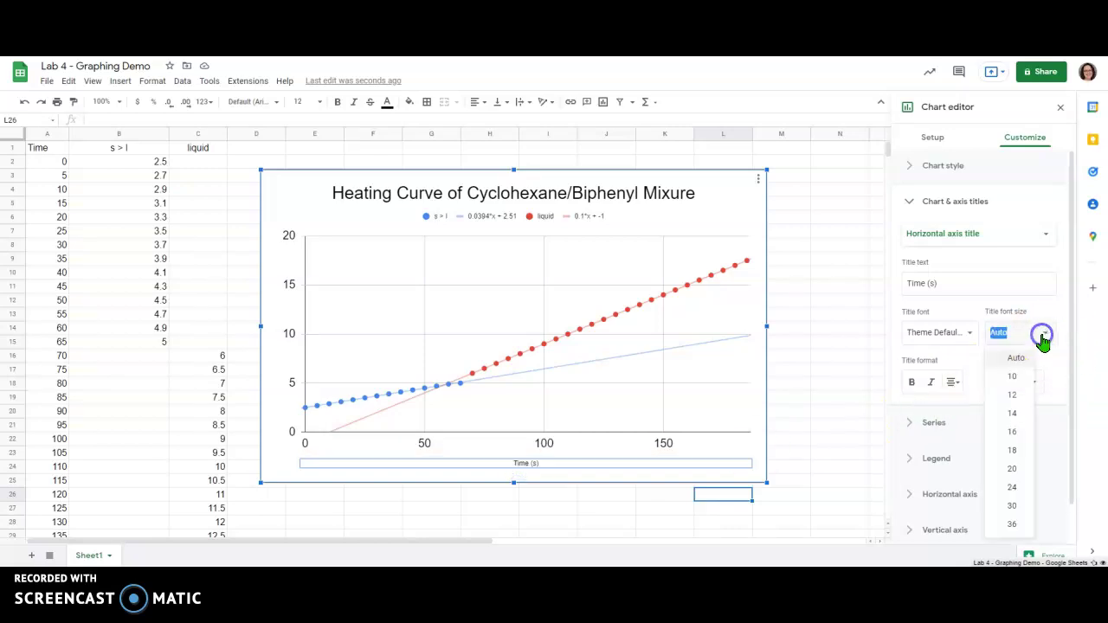
pyautogui.click(1015, 491)
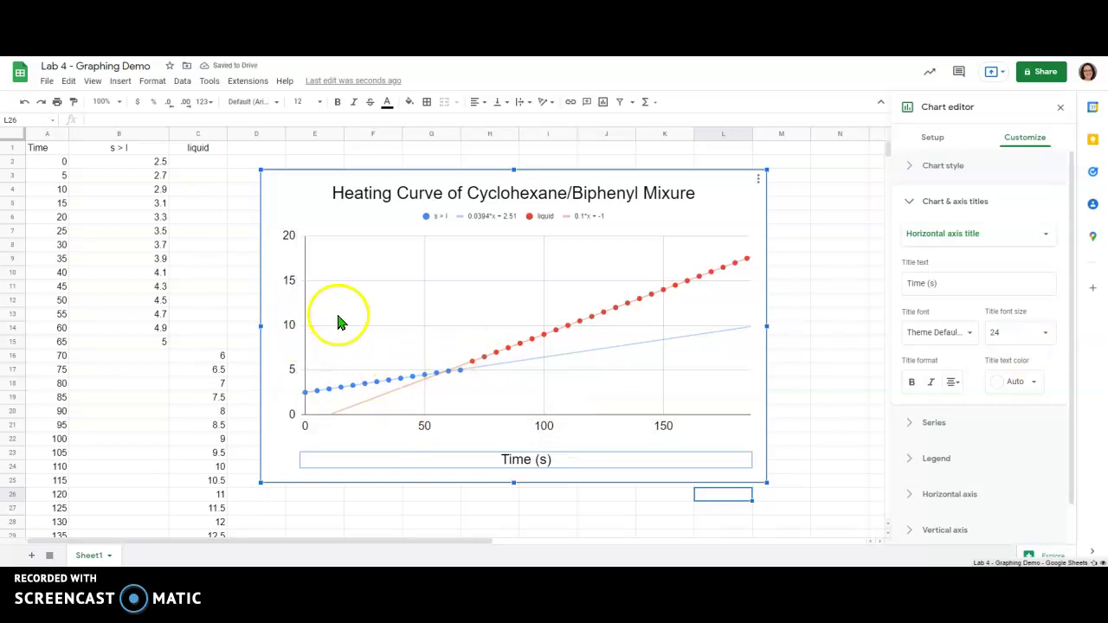
# Step: Title the chart's vertical axis "Temperature (°C)", inserting the degree sign as a symbol, and set the title's font size to 24
pyautogui.click(981, 234)
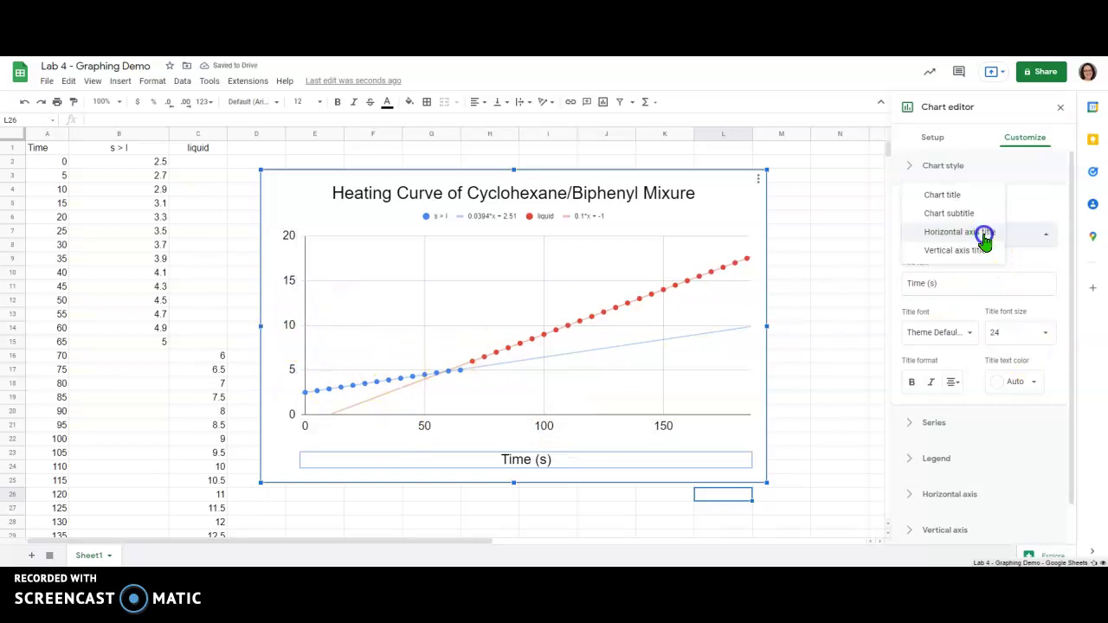
pyautogui.click(969, 250)
pyautogui.click(962, 285)
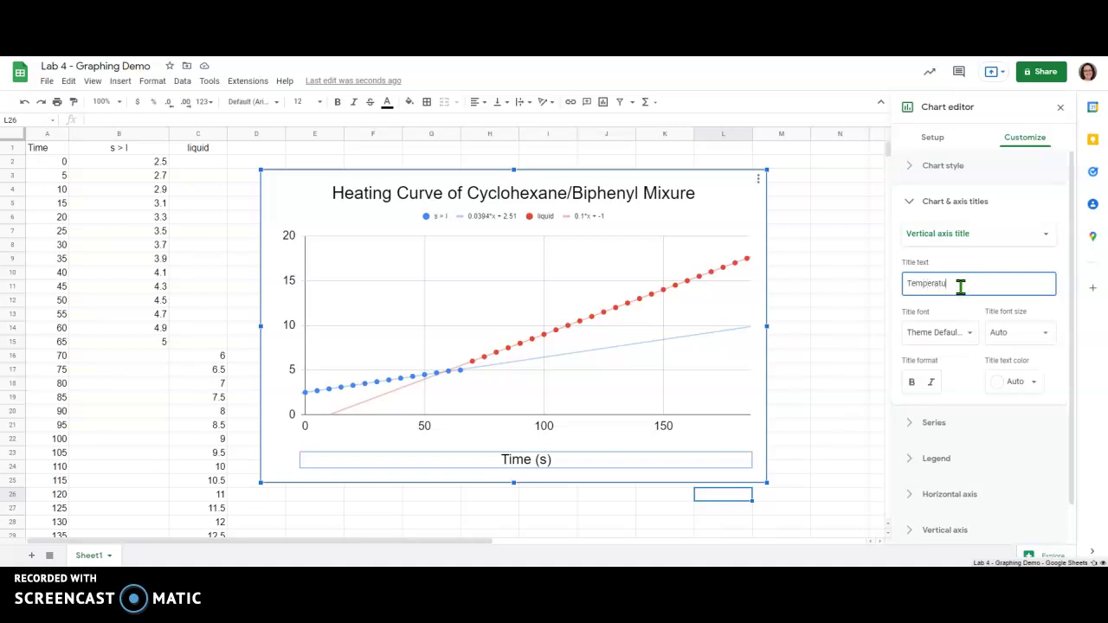
pyautogui.write('Temperature (')
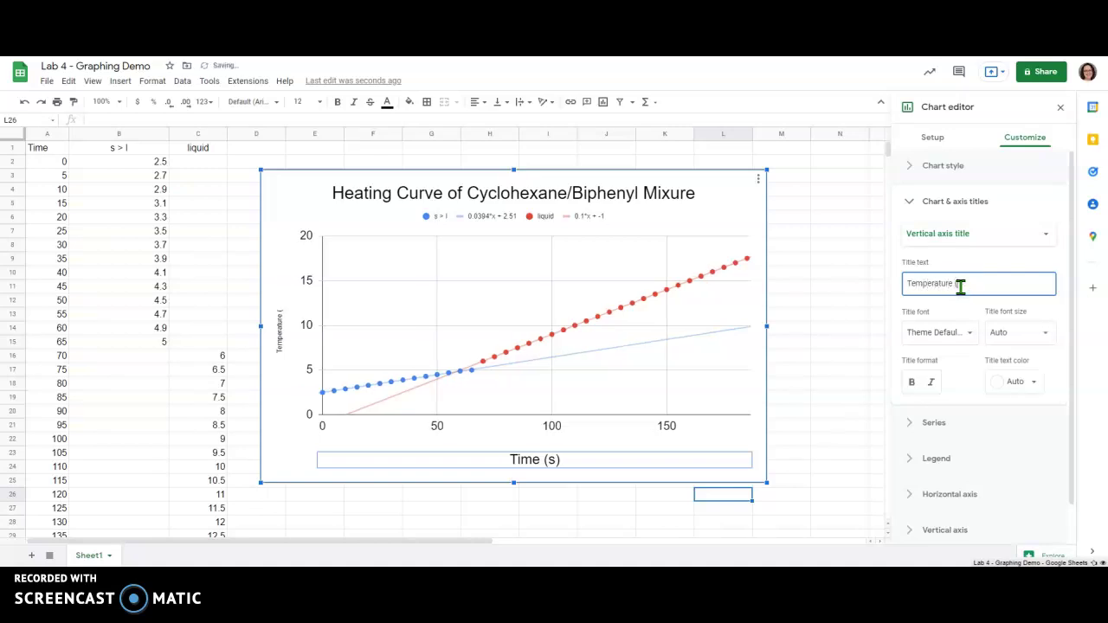
pyautogui.press('super+period')
pyautogui.click(974, 329)
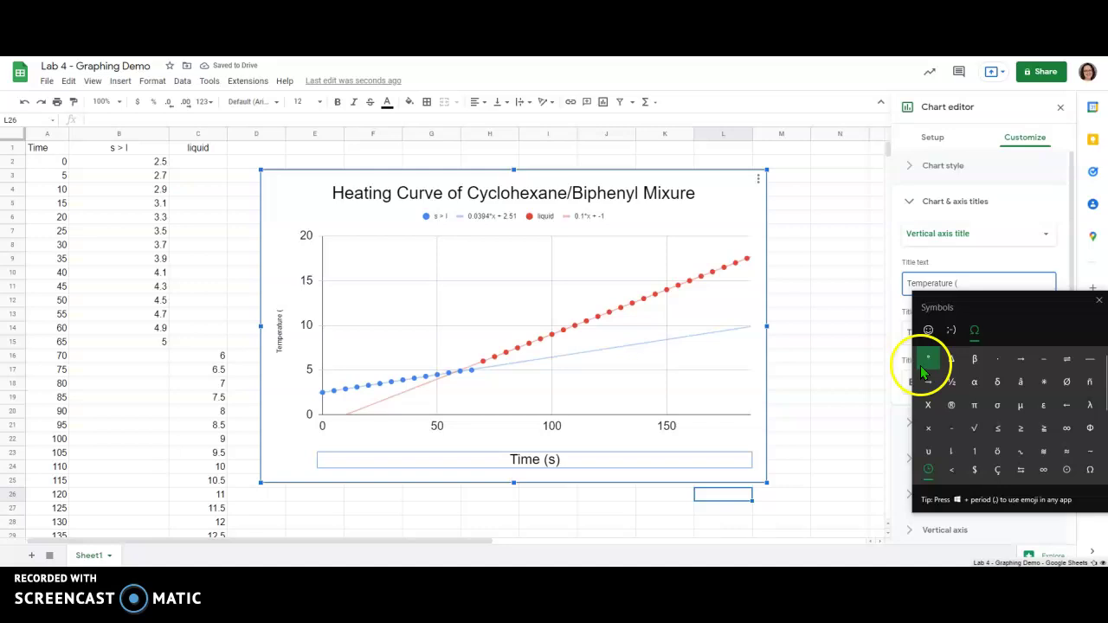
pyautogui.click(972, 283)
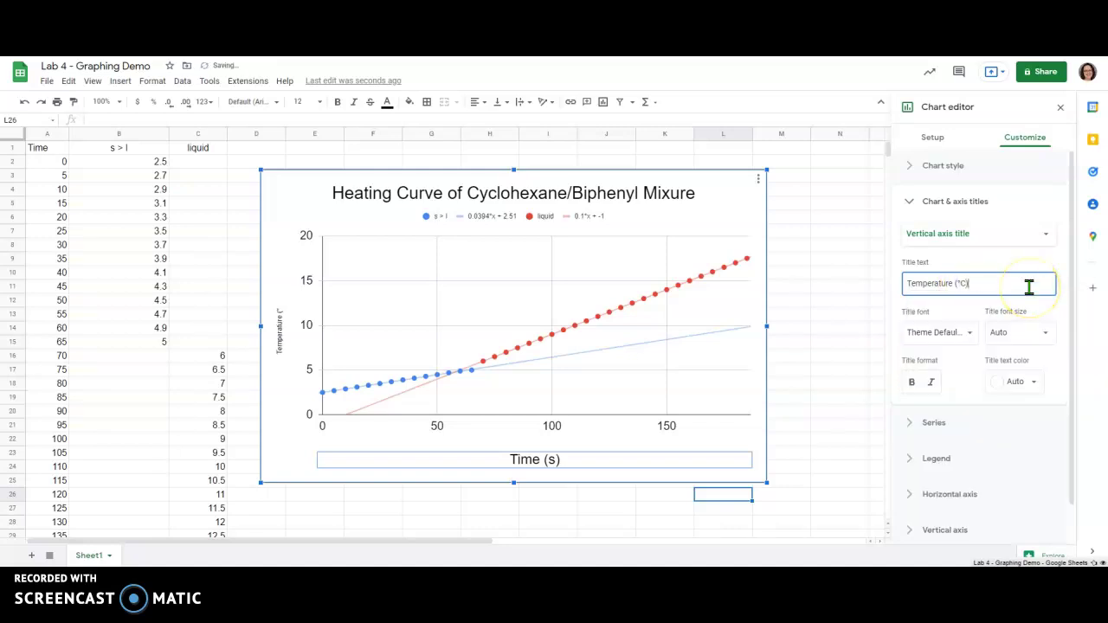
pyautogui.click(1026, 333)
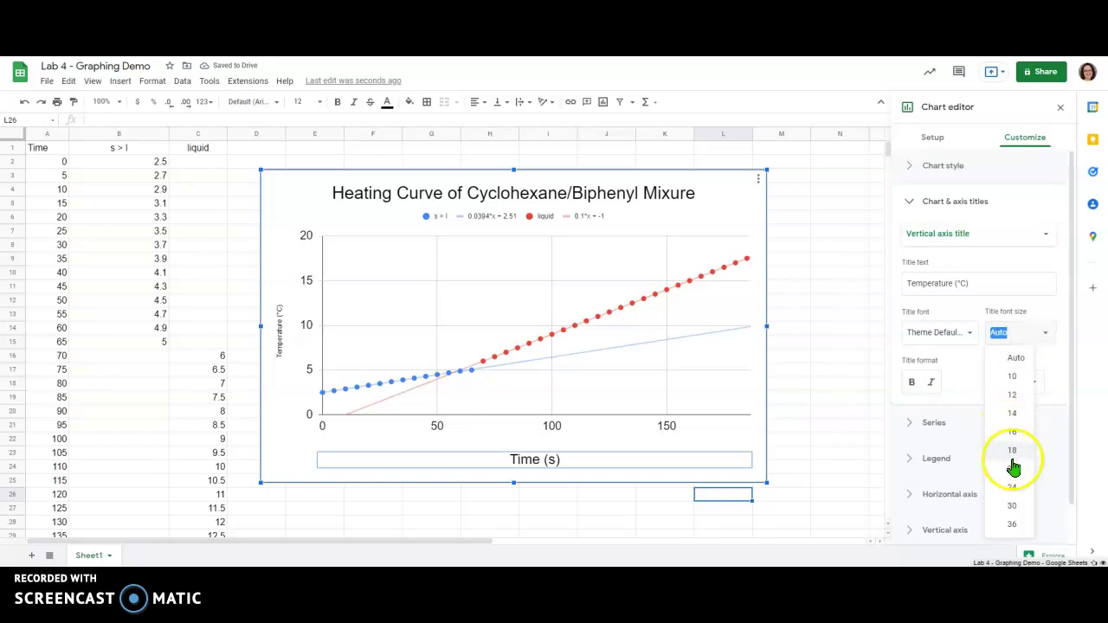
pyautogui.click(1014, 492)
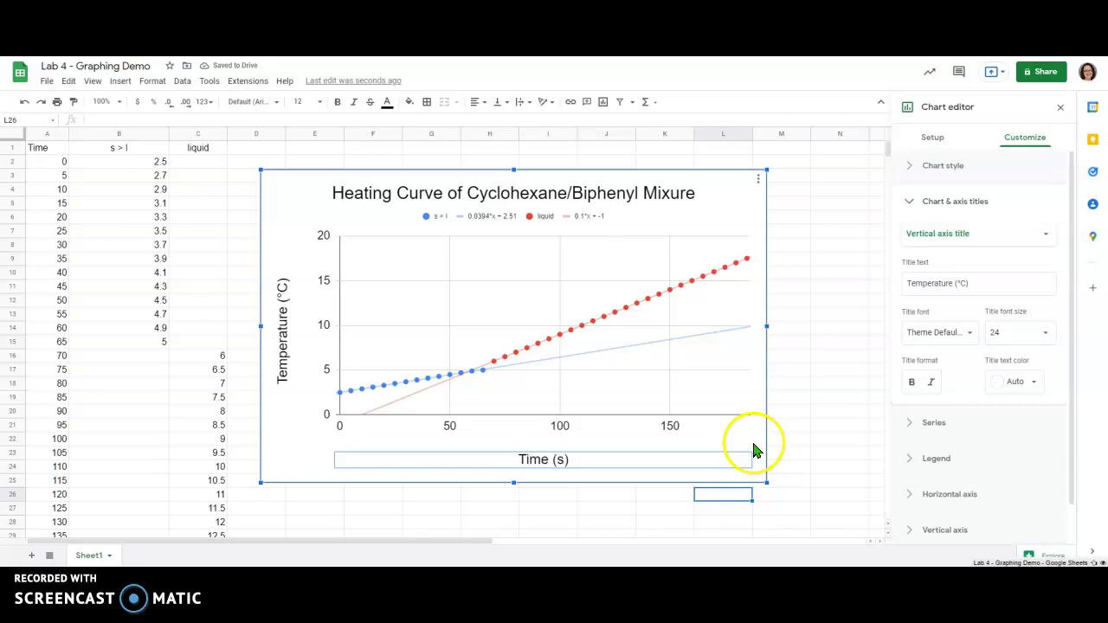
# Step: Set the chart legend's font size to 20 and deselect the chart
pyautogui.click(526, 217)
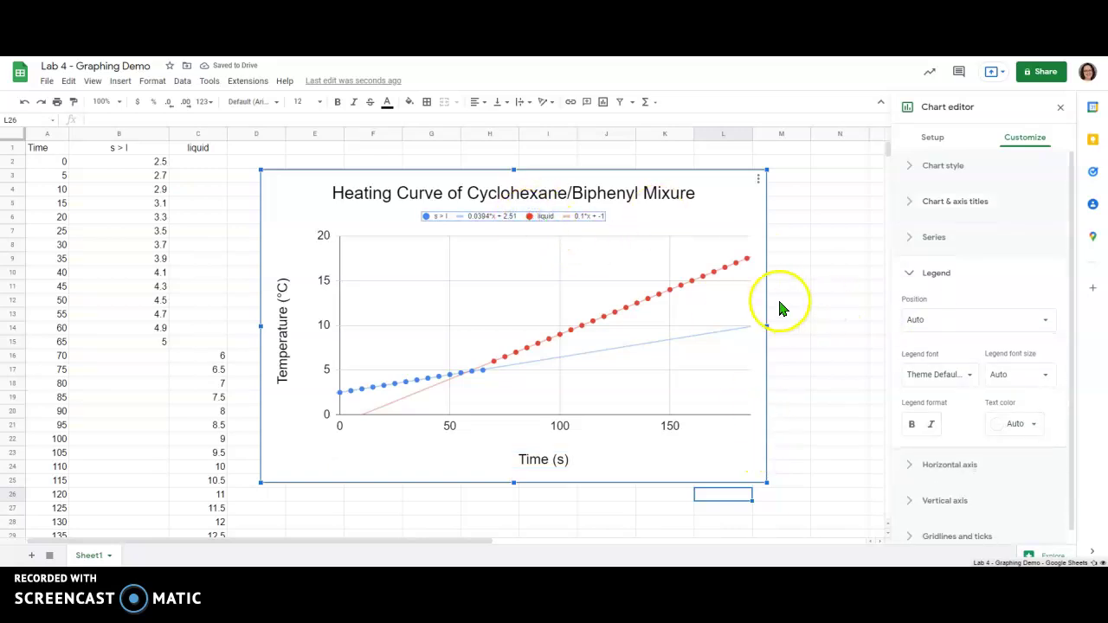
pyautogui.click(1045, 375)
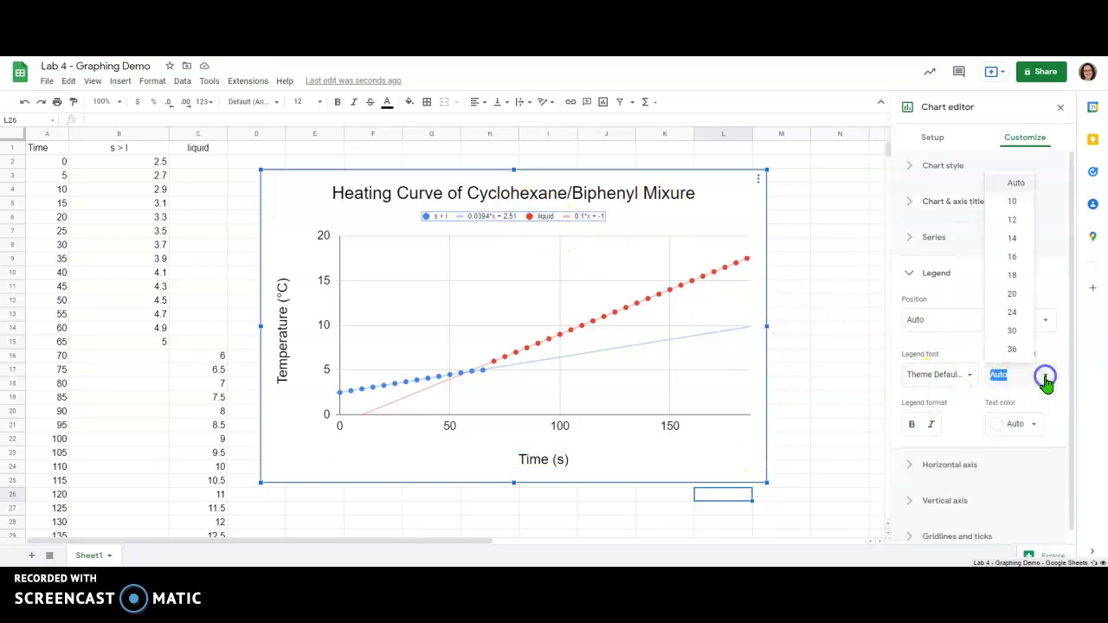
pyautogui.click(1018, 298)
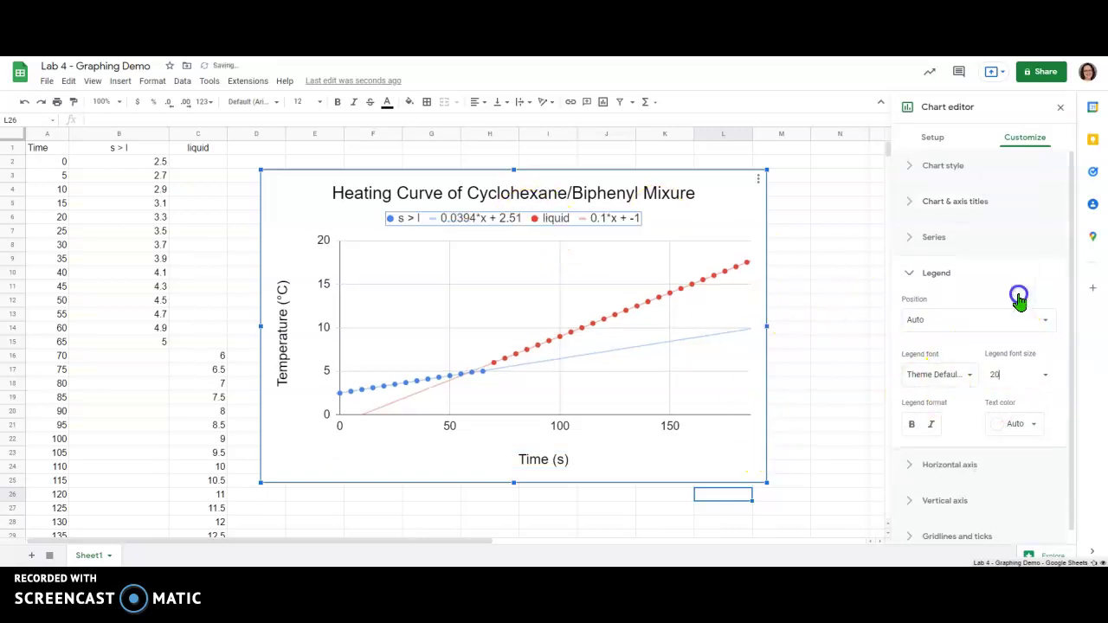
pyautogui.click(829, 352)
pyautogui.click(759, 232)
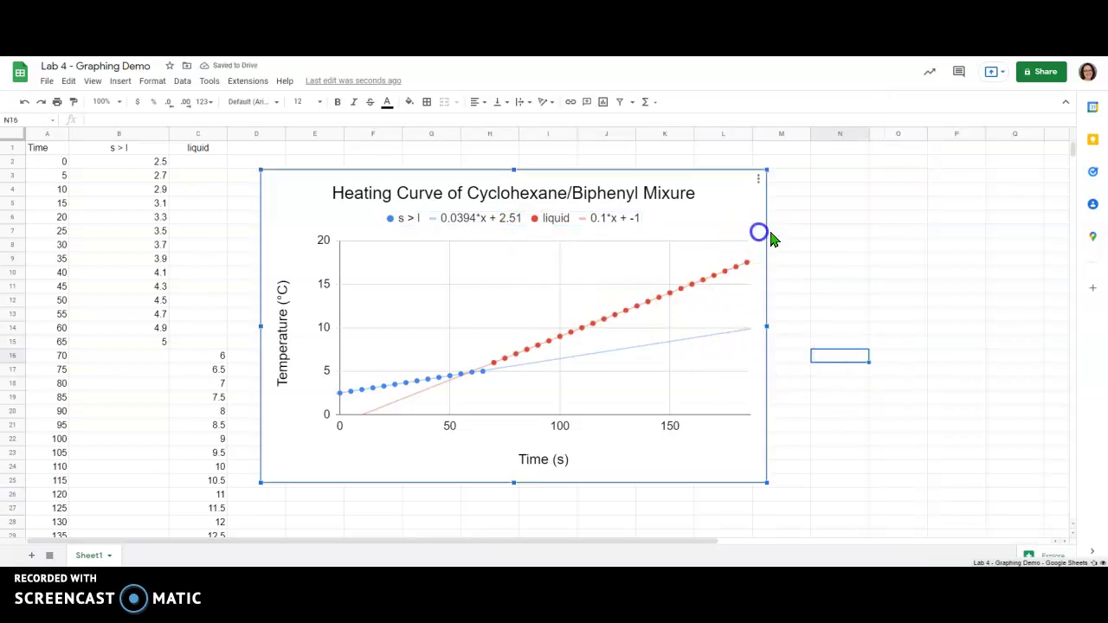
pyautogui.click(902, 332)
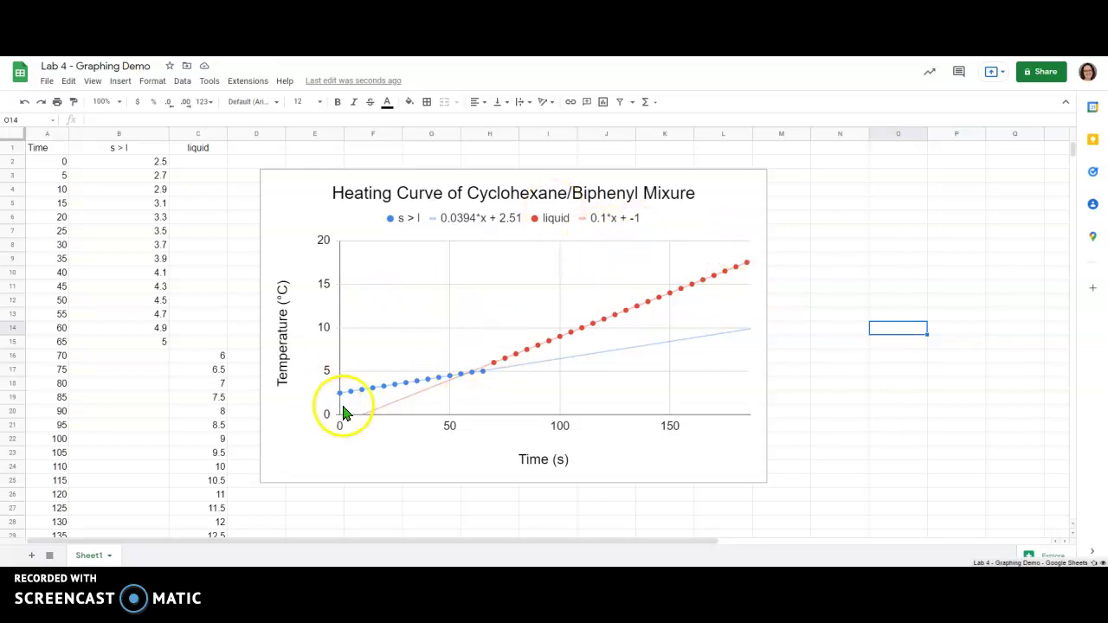
# Step: Examine which file formats are offered for downloading the heating curve chart
pyautogui.click(709, 200)
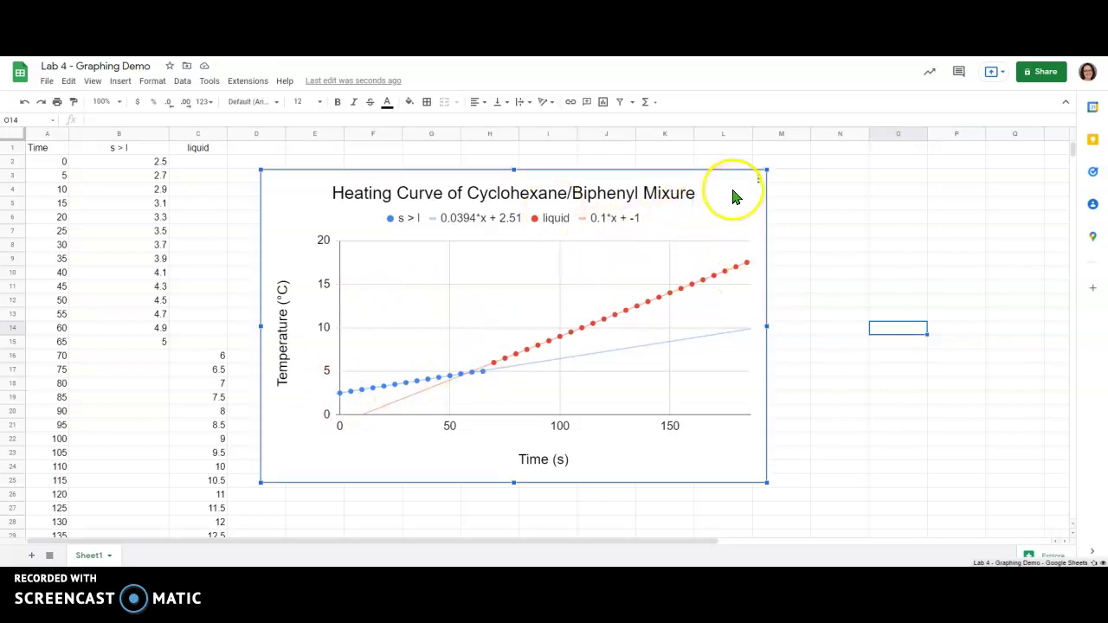
pyautogui.rightClick(728, 214)
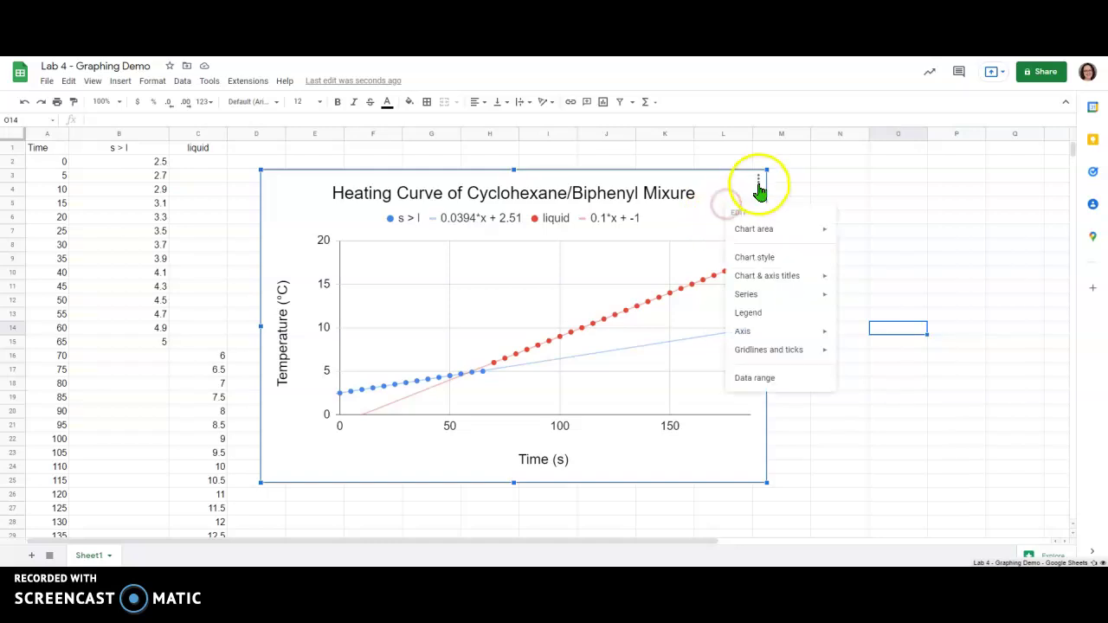
pyautogui.click(760, 180)
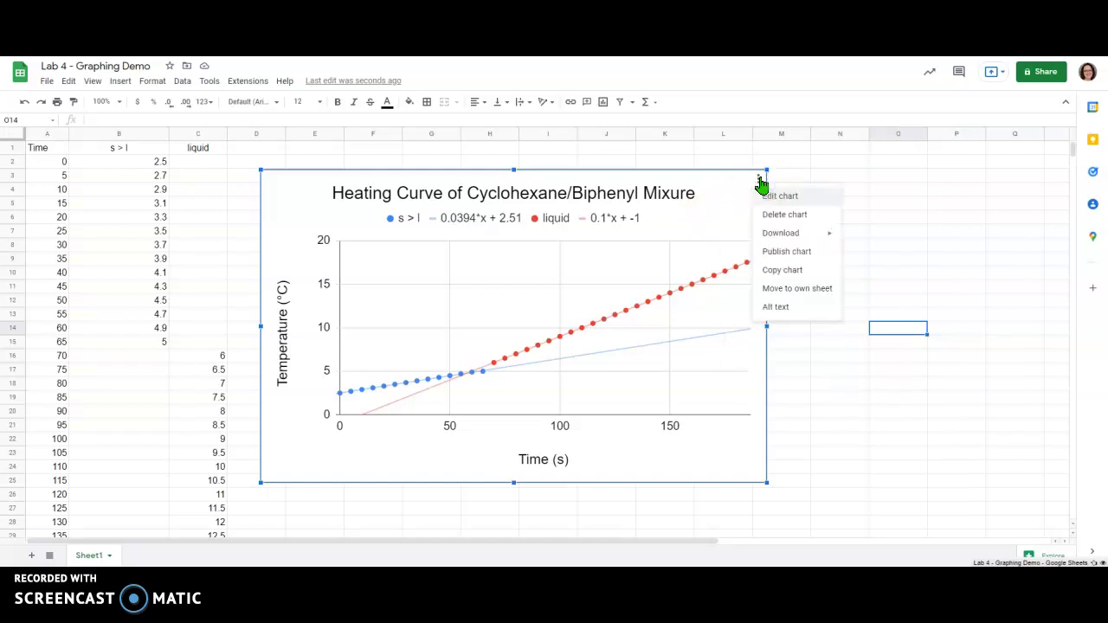
pyautogui.moveTo(788, 236)
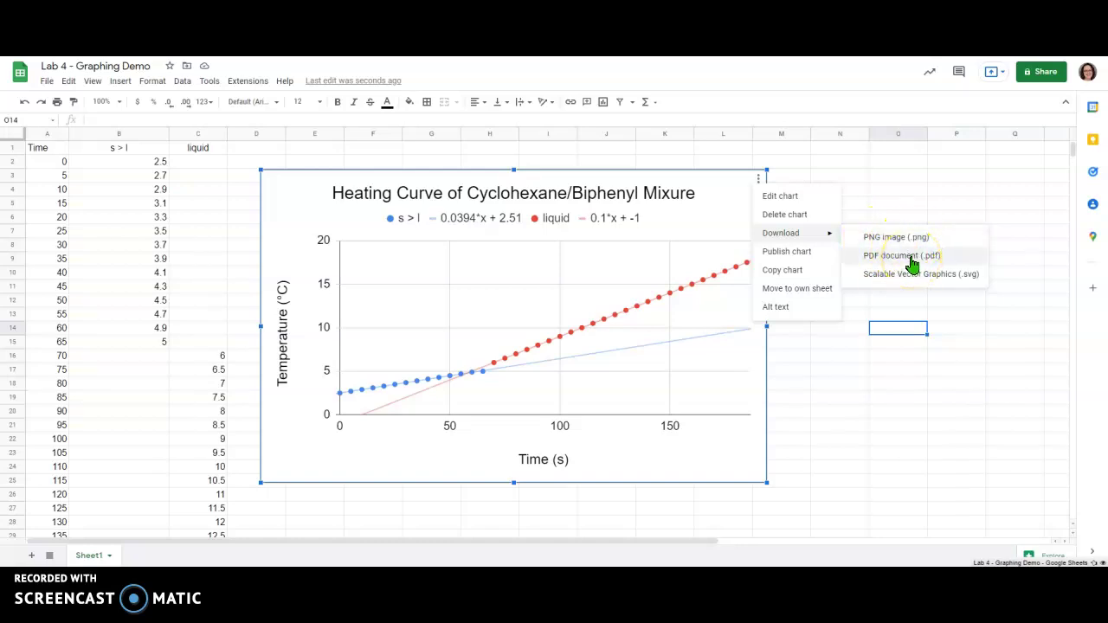
pyautogui.click(807, 407)
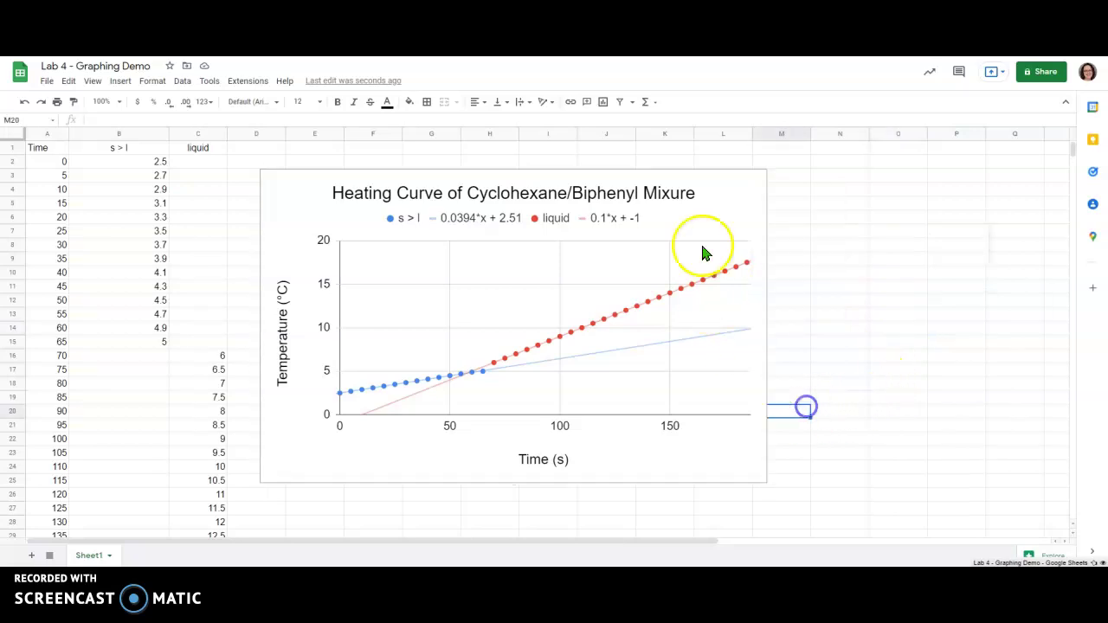
# Step: Switch to Google Drive and create a blank Google Docs document in the Labs folder
pyautogui.click(721, 209)
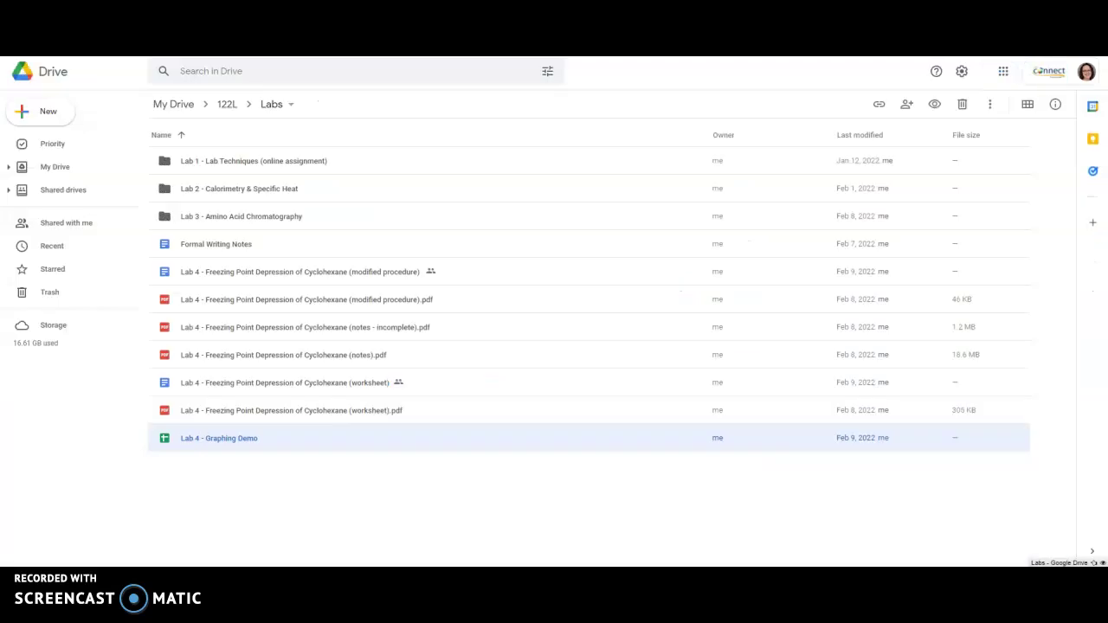
pyautogui.click(50, 112)
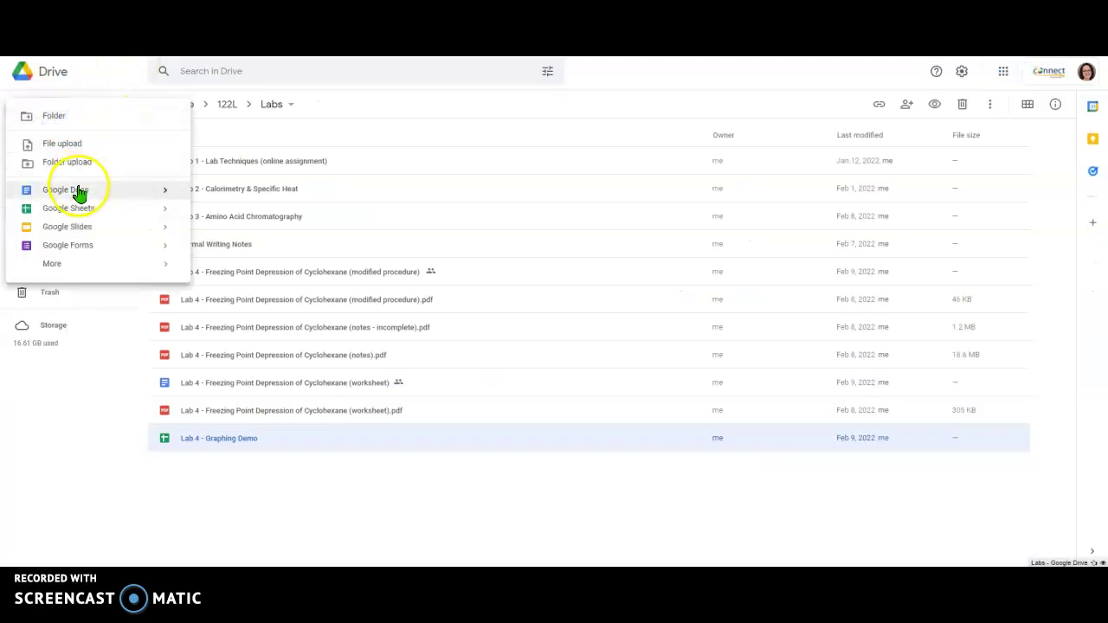
pyautogui.click(78, 189)
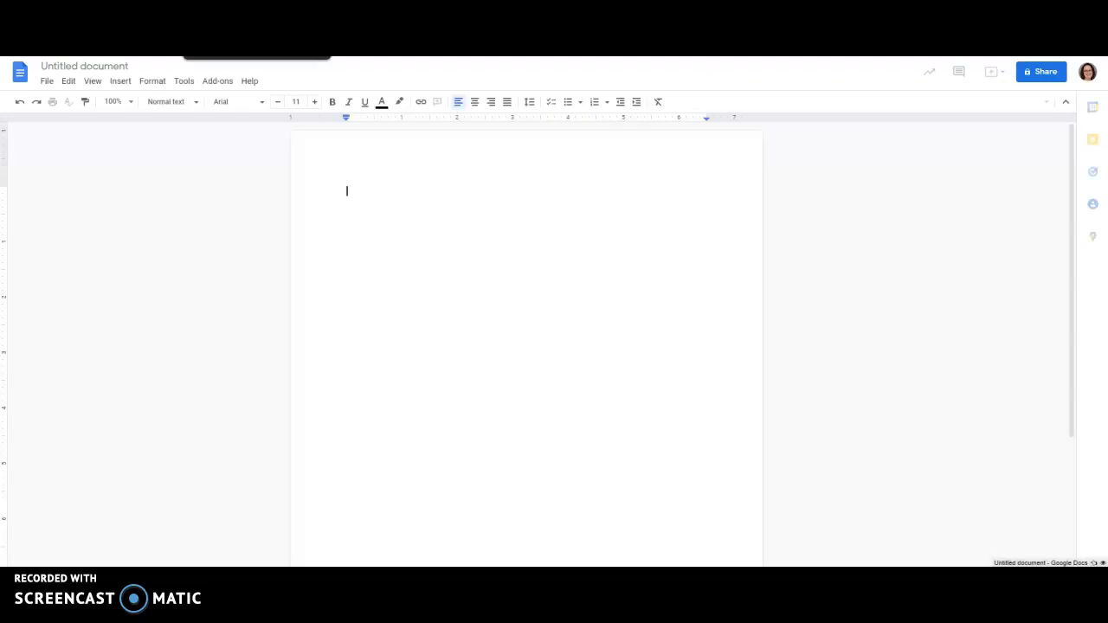
# Step: Switch back to the Lab 4 - Graphing Demo spreadsheet and copy the heating curve chart
pyautogui.click(480, 67)
pyautogui.click(736, 211)
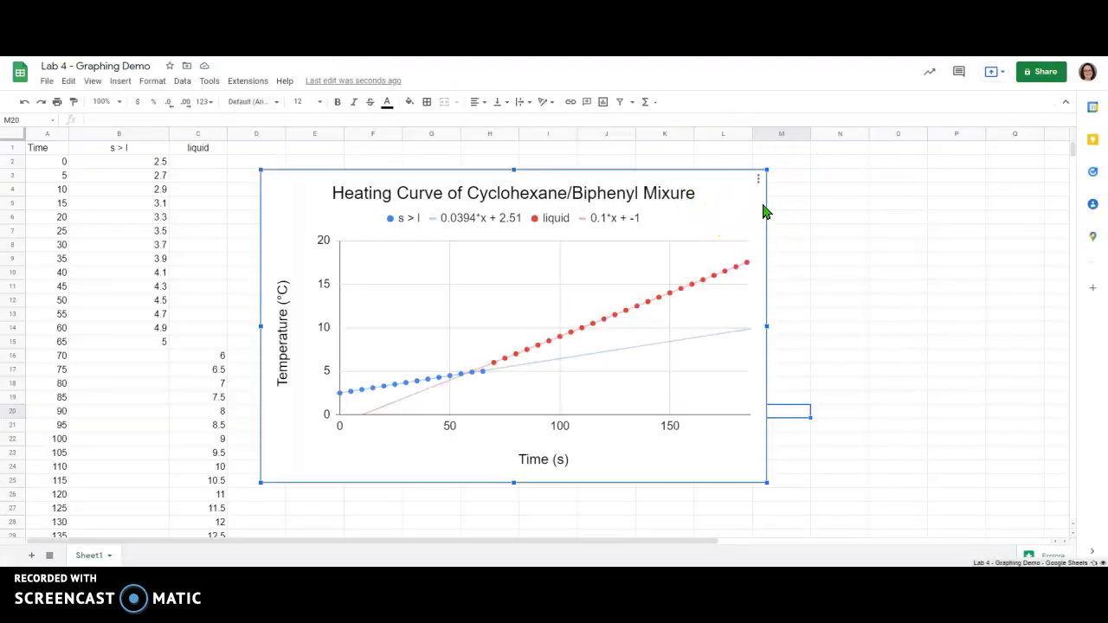
pyautogui.click(764, 185)
pyautogui.click(766, 182)
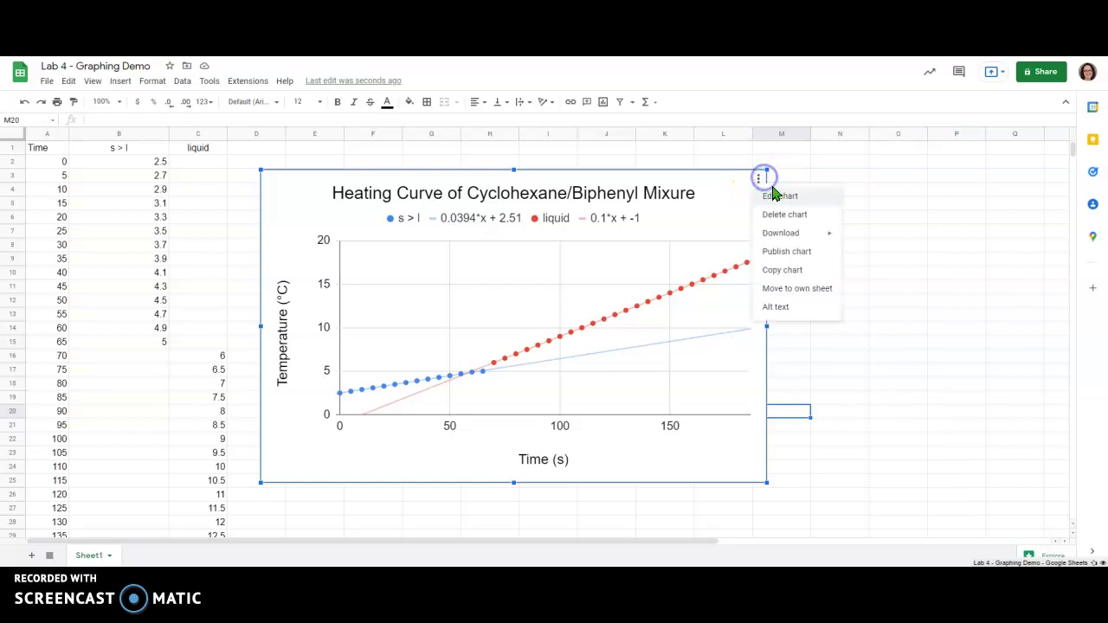
pyautogui.click(784, 271)
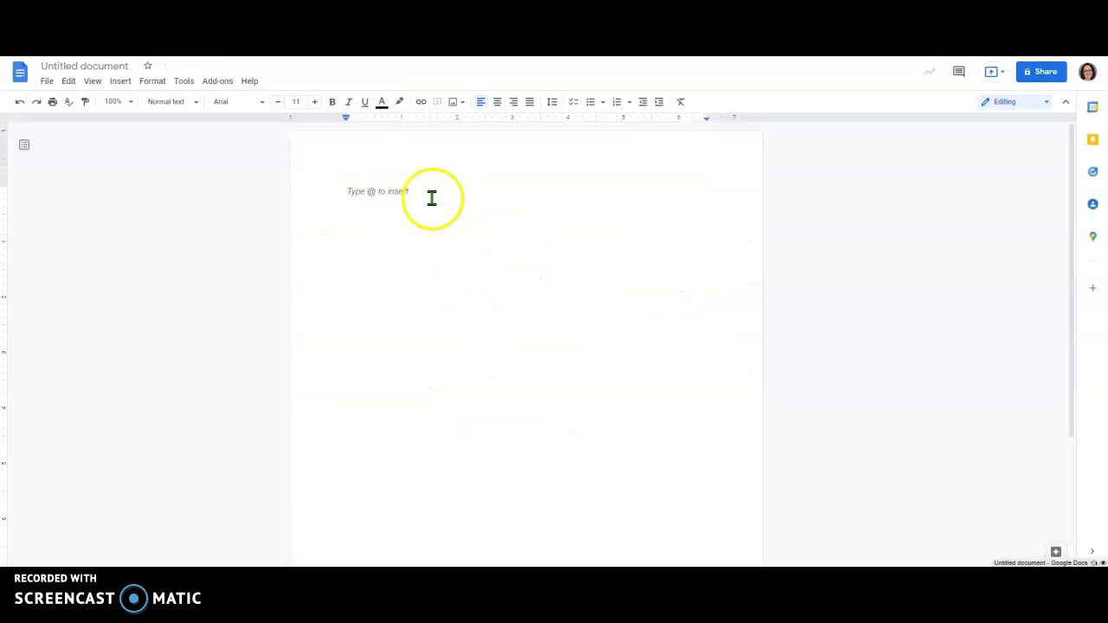
# Step: Paste the copied heating curve chart into the blank document, linked to the spreadsheet, and select it
pyautogui.rightClick(432, 199)
pyautogui.click(458, 249)
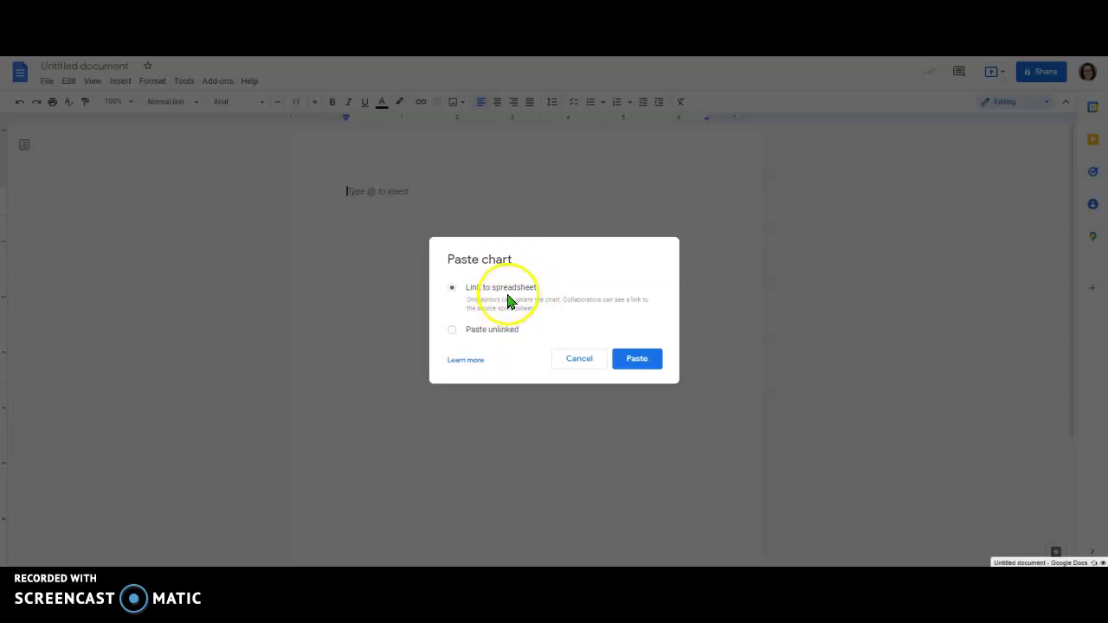
pyautogui.click(648, 359)
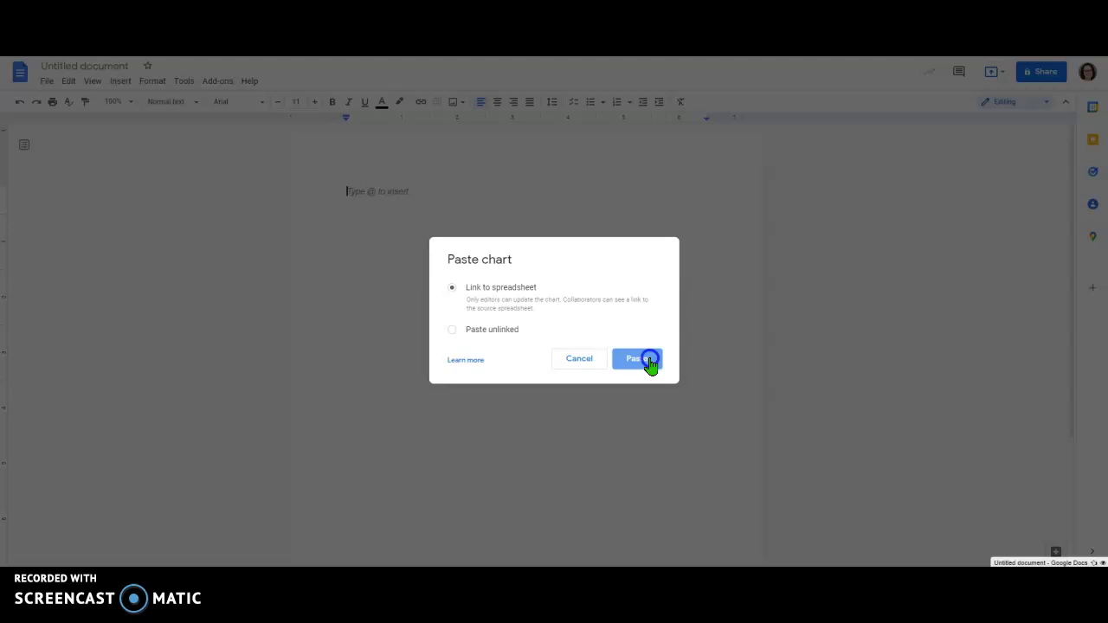
pyautogui.click(577, 277)
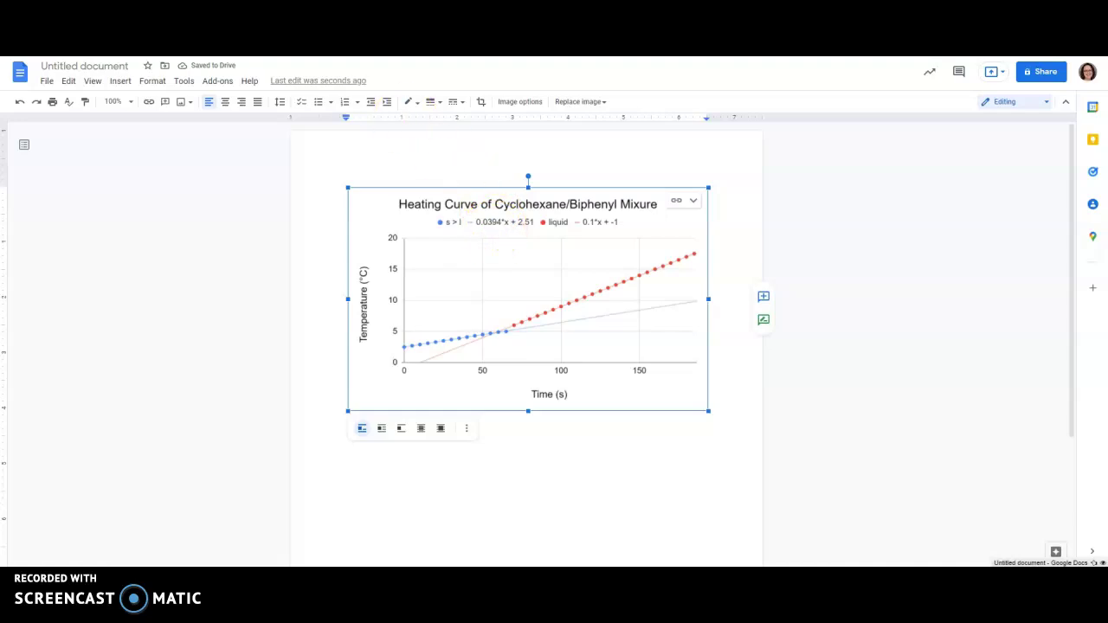
# Step: Switch to the Lab 4 - Graphing Demo spreadsheet and replace "Heating Curve" in the chart title with "Freezing Point Determination"
pyautogui.hotkey('ctrl', 'Tab')
pyautogui.click(586, 195)
pyautogui.doubleClick(555, 190)
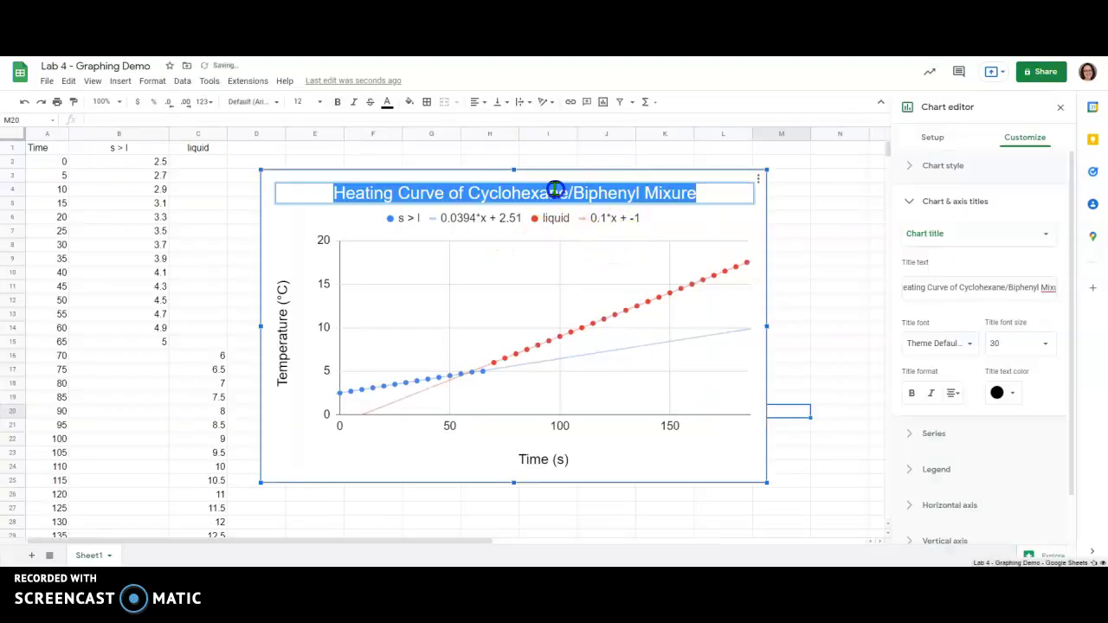
pyautogui.click(387, 192)
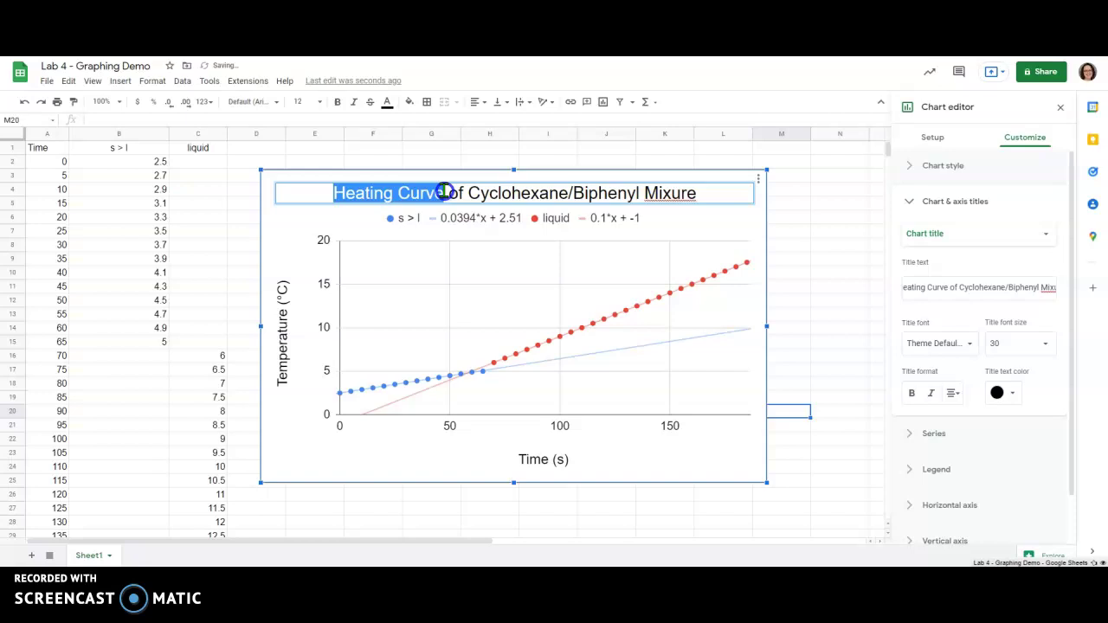
pyautogui.write('Freezing Point D')
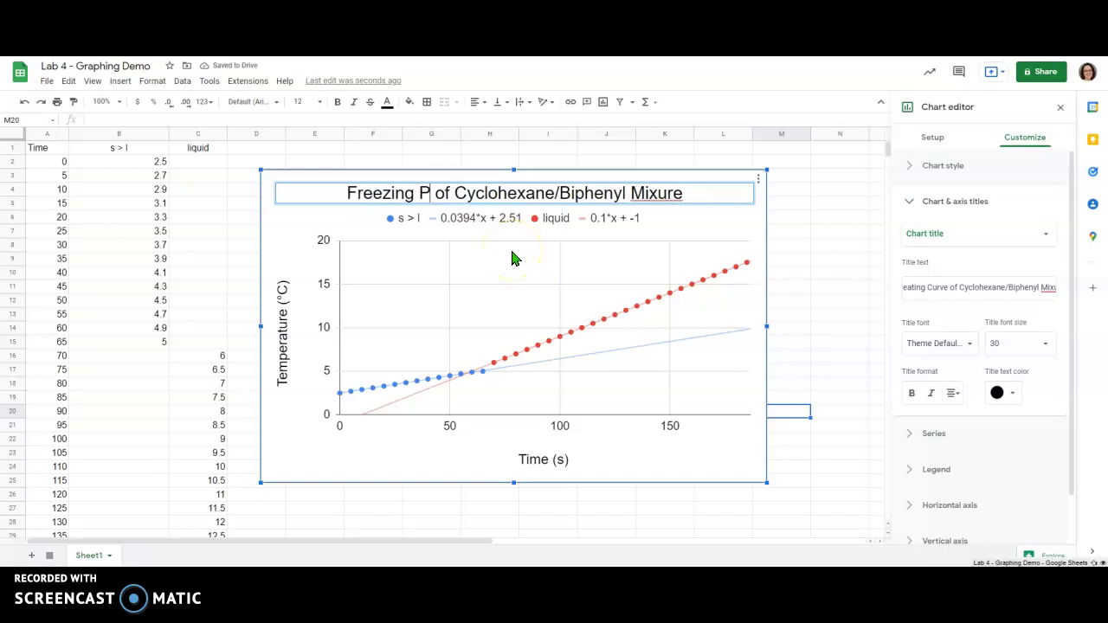
pyautogui.write('etermination')
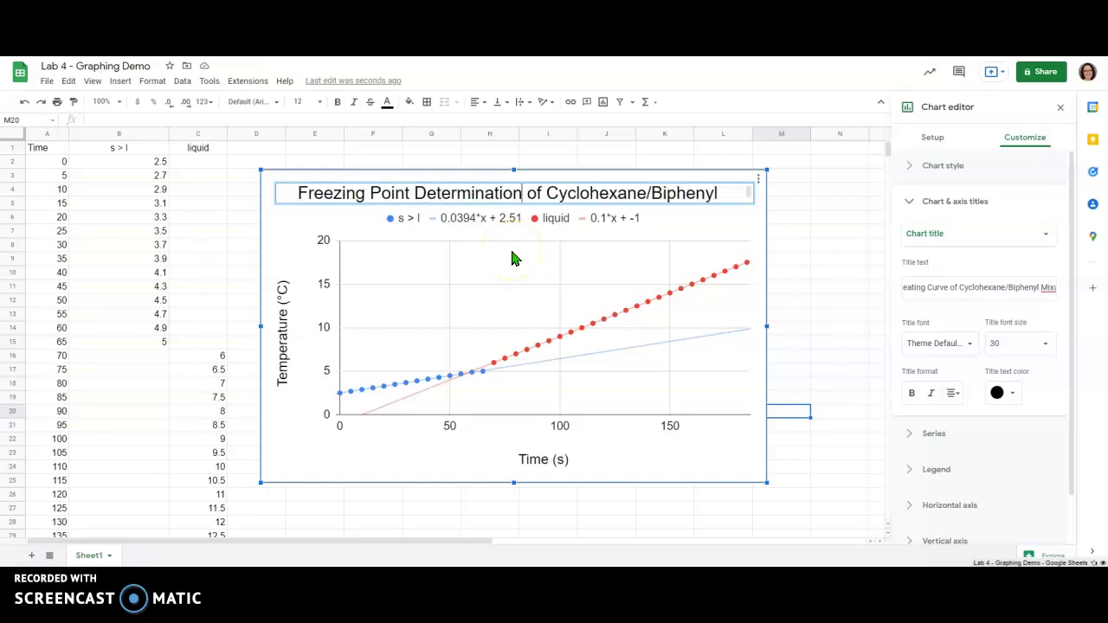
pyautogui.click(833, 218)
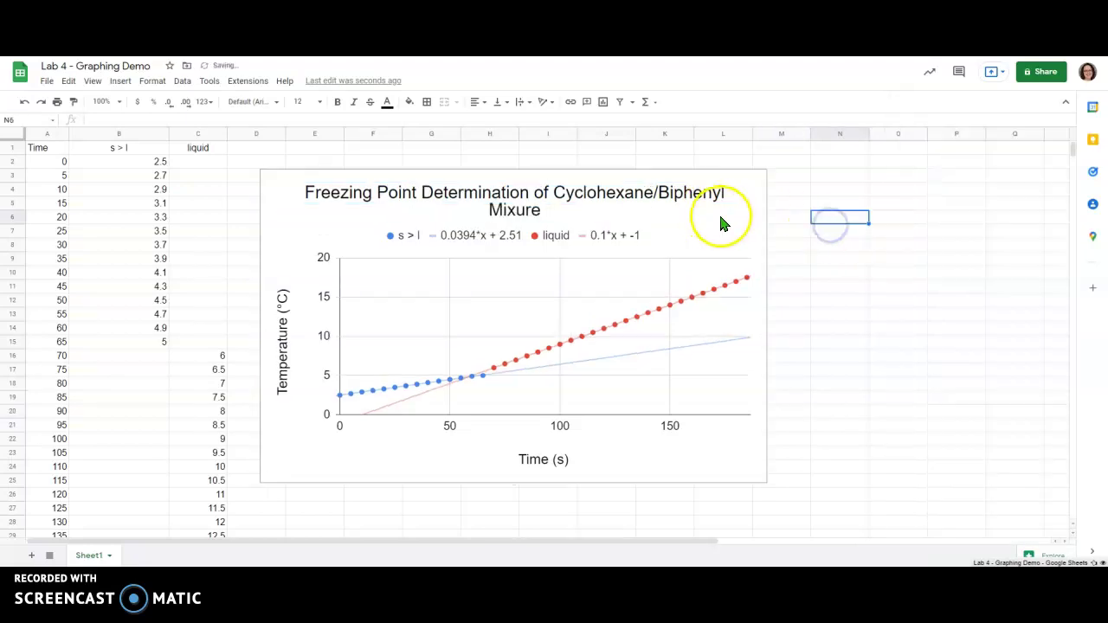
# Step: Make the chart's horizontal and vertical axis titles bold
pyautogui.click(597, 195)
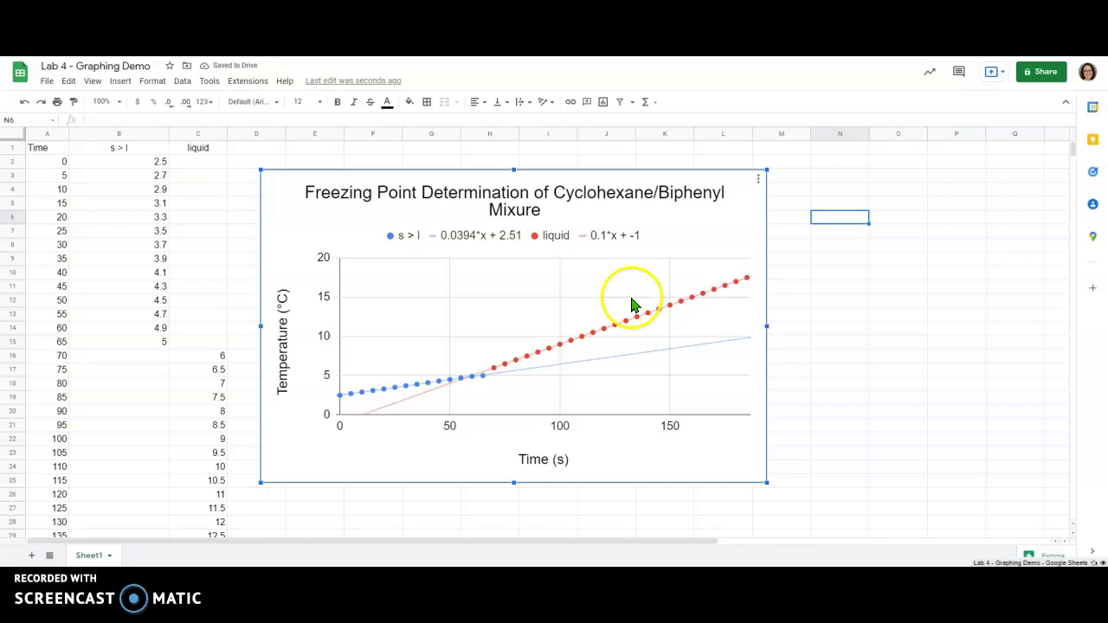
pyautogui.doubleClick(549, 459)
pyautogui.click(912, 382)
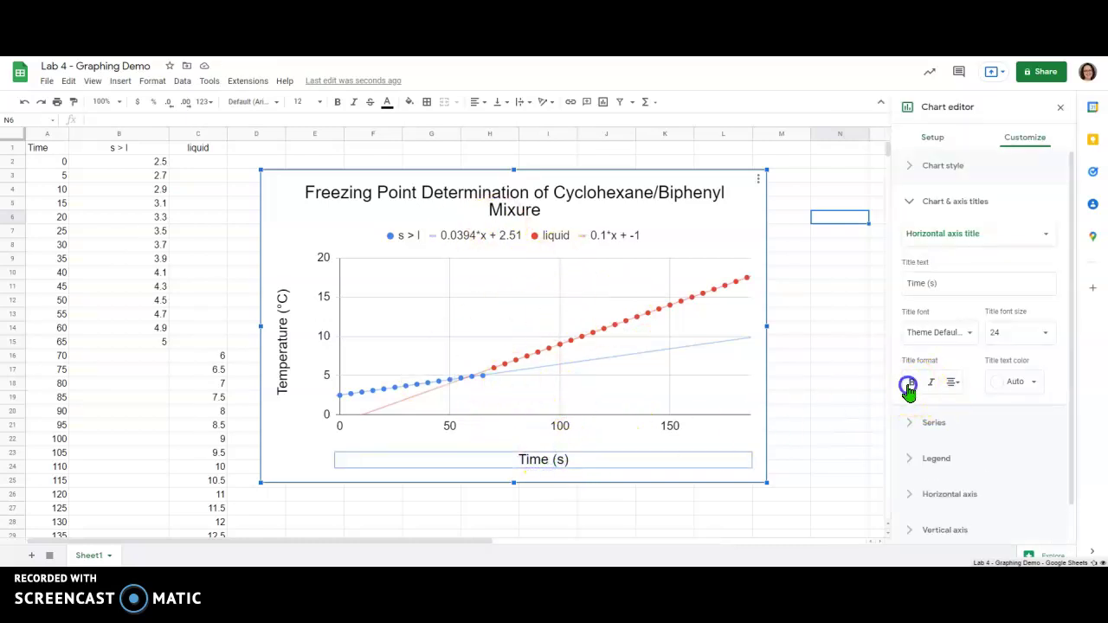
pyautogui.click(283, 329)
pyautogui.click(284, 329)
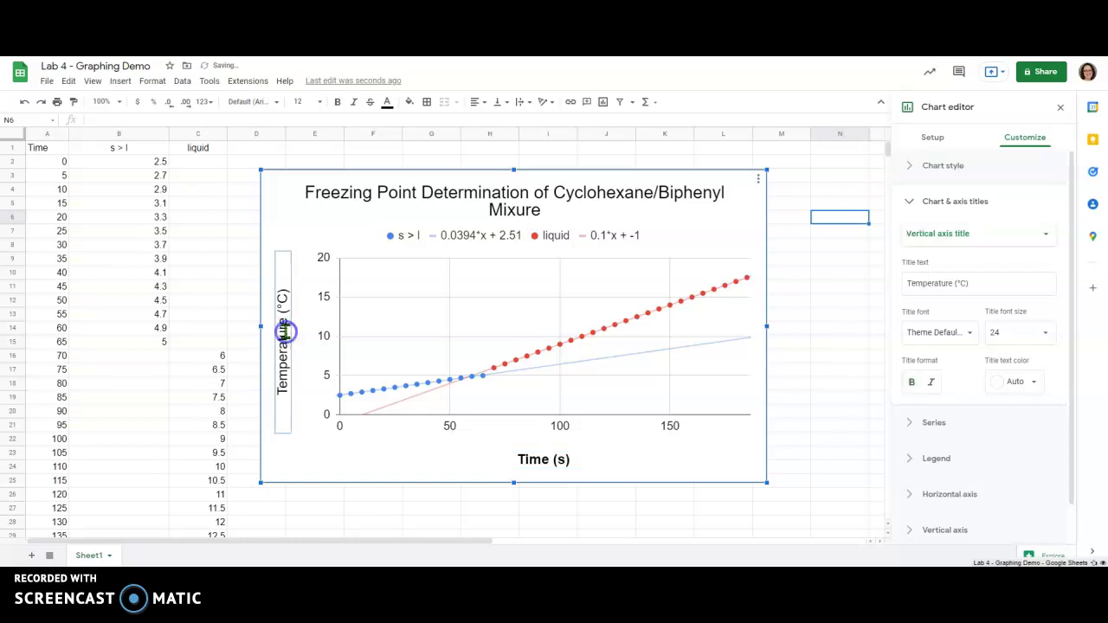
pyautogui.click(912, 382)
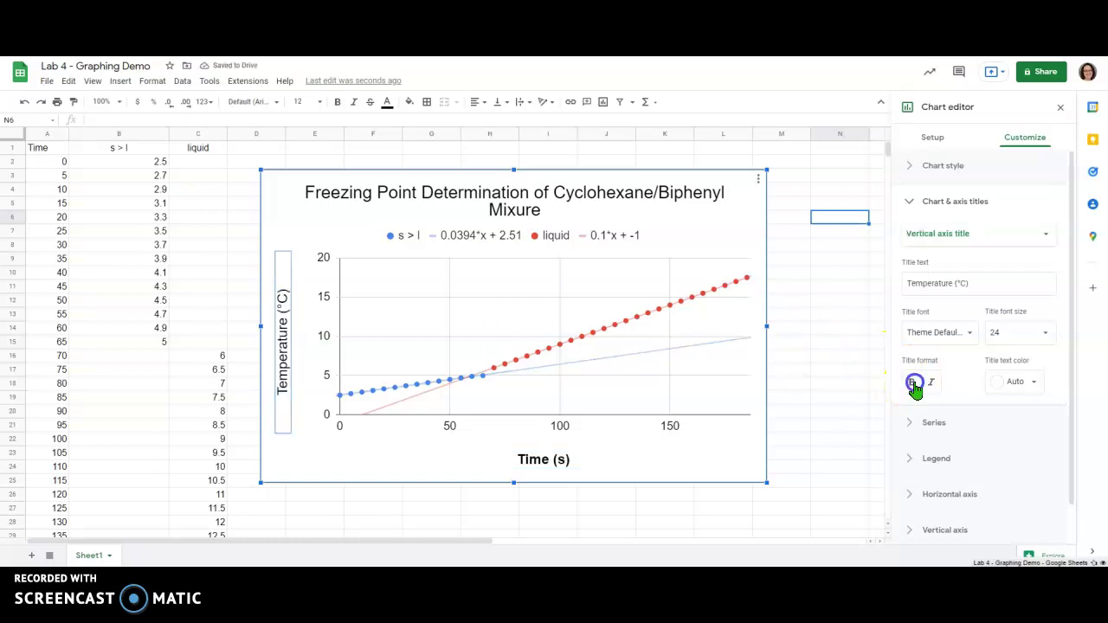
# Step: Return to the untitled document, update the linked chart from the spreadsheet, and enlarge it slightly past the right margin
pyautogui.click(679, 511)
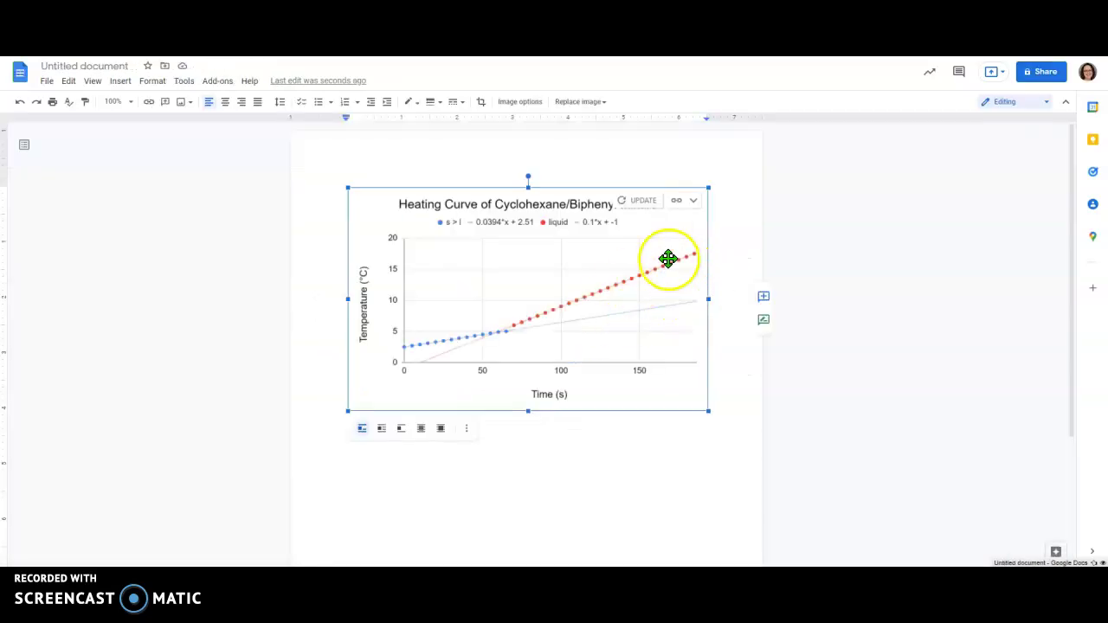
pyautogui.click(639, 202)
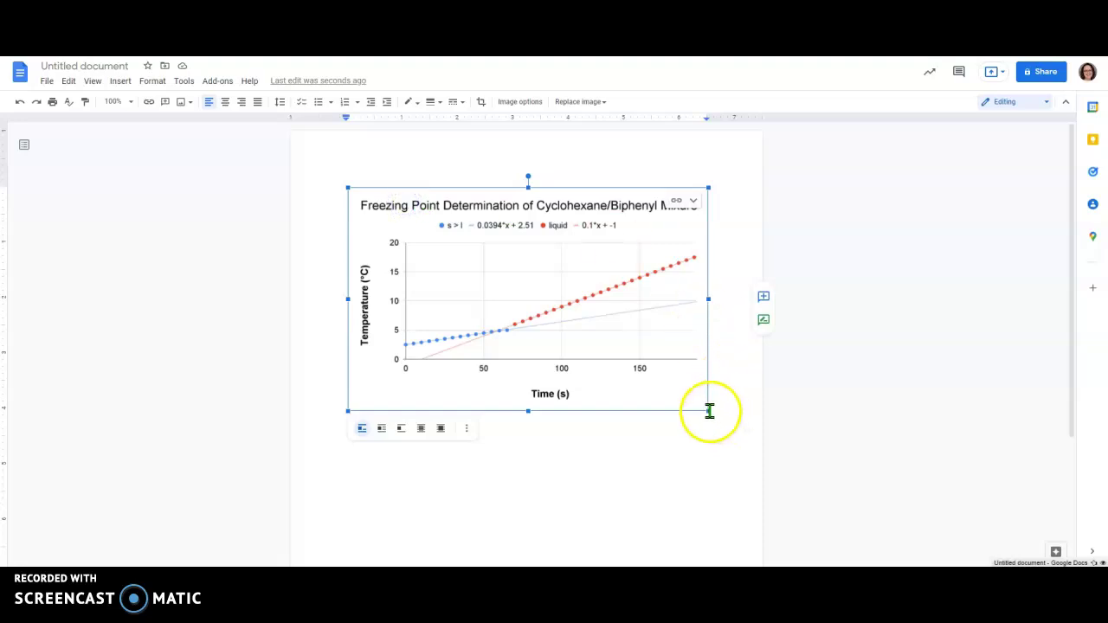
pyautogui.moveTo(709, 412); pyautogui.dragTo(740, 406)
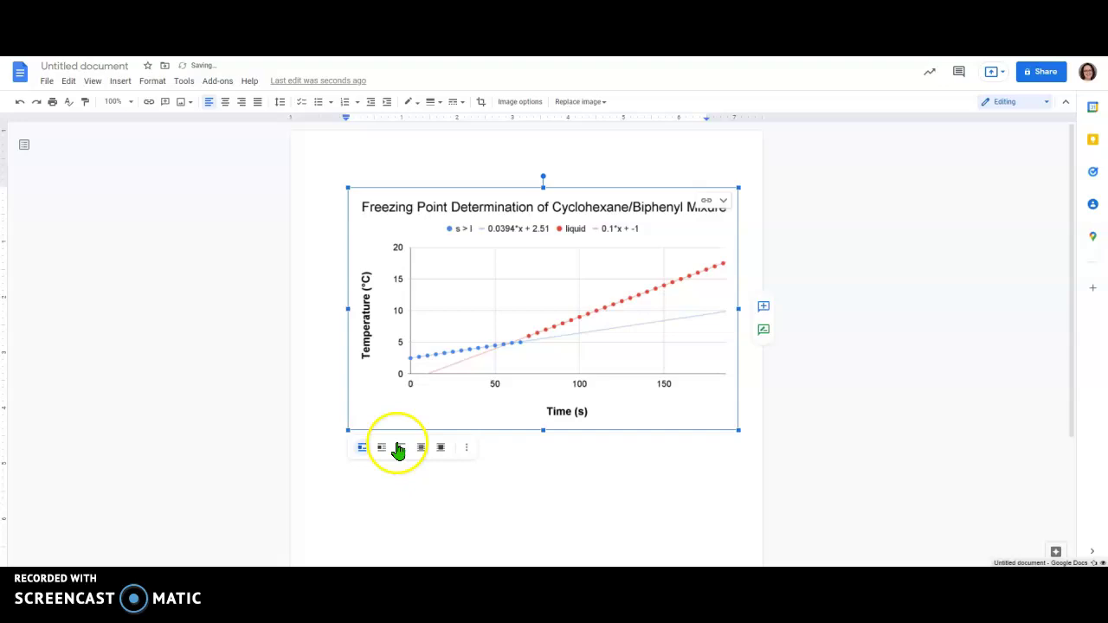
# Step: Set the chart to wrap text, then shift it into the left margin and enlarge it to nearly the page width
pyautogui.click(382, 448)
pyautogui.moveTo(502, 421); pyautogui.dragTo(468, 385)
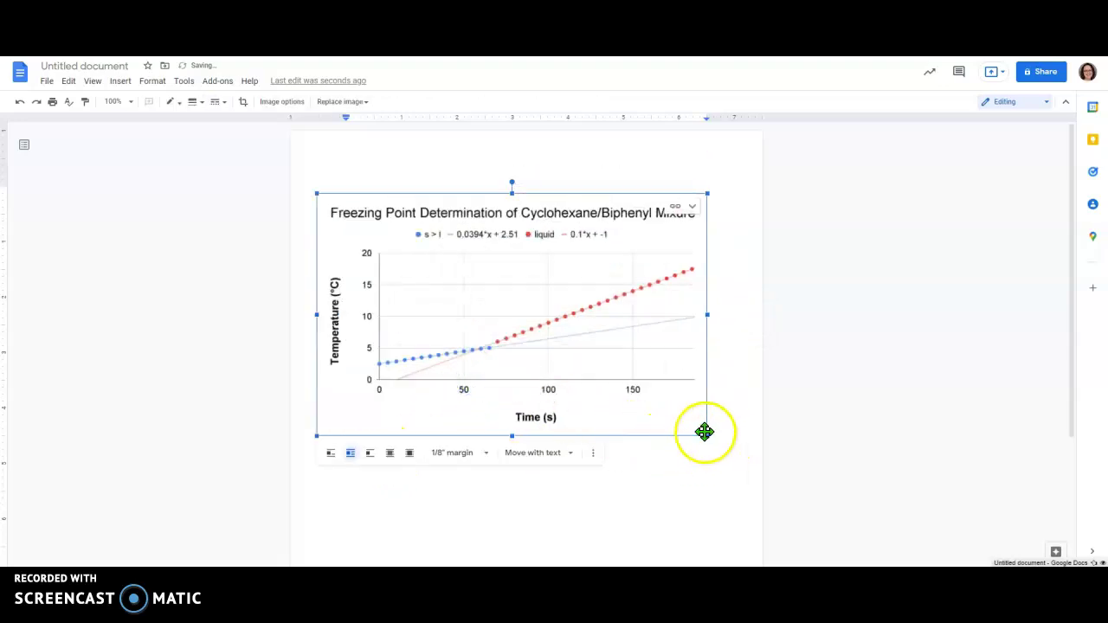
pyautogui.moveTo(717, 440); pyautogui.dragTo(733, 450)
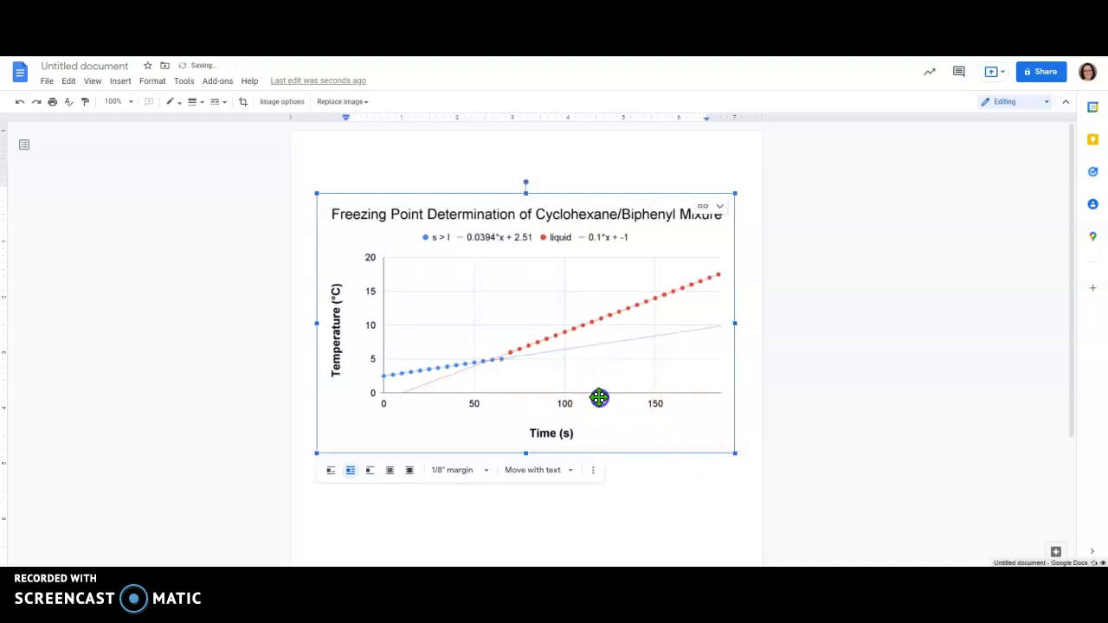
pyautogui.moveTo(599, 396); pyautogui.dragTo(594, 365)
pyautogui.click(653, 507)
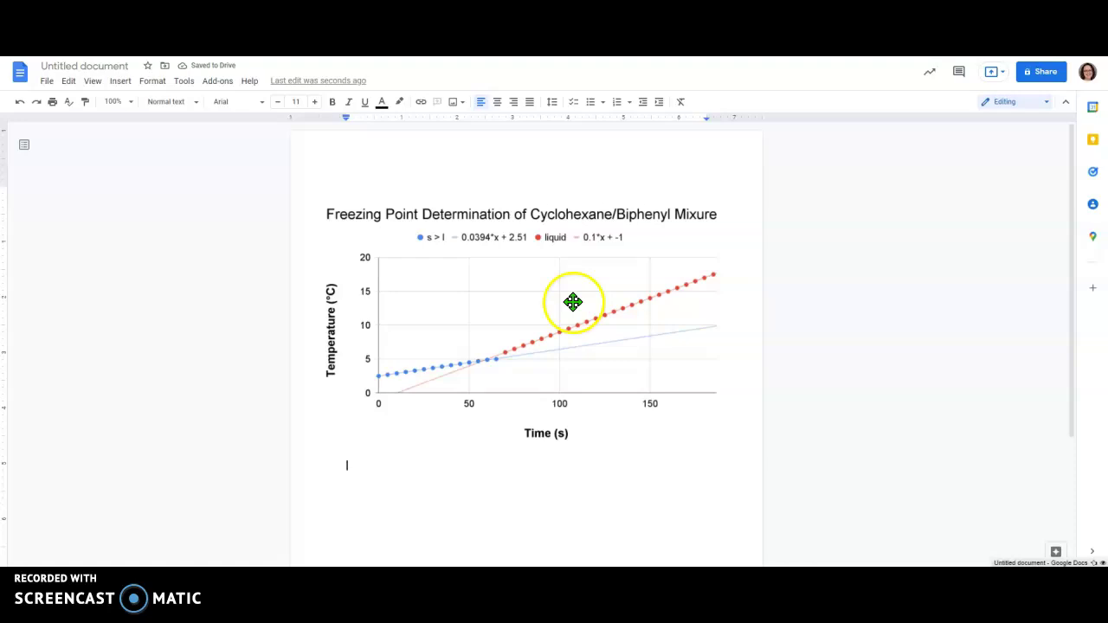
pyautogui.click(541, 290)
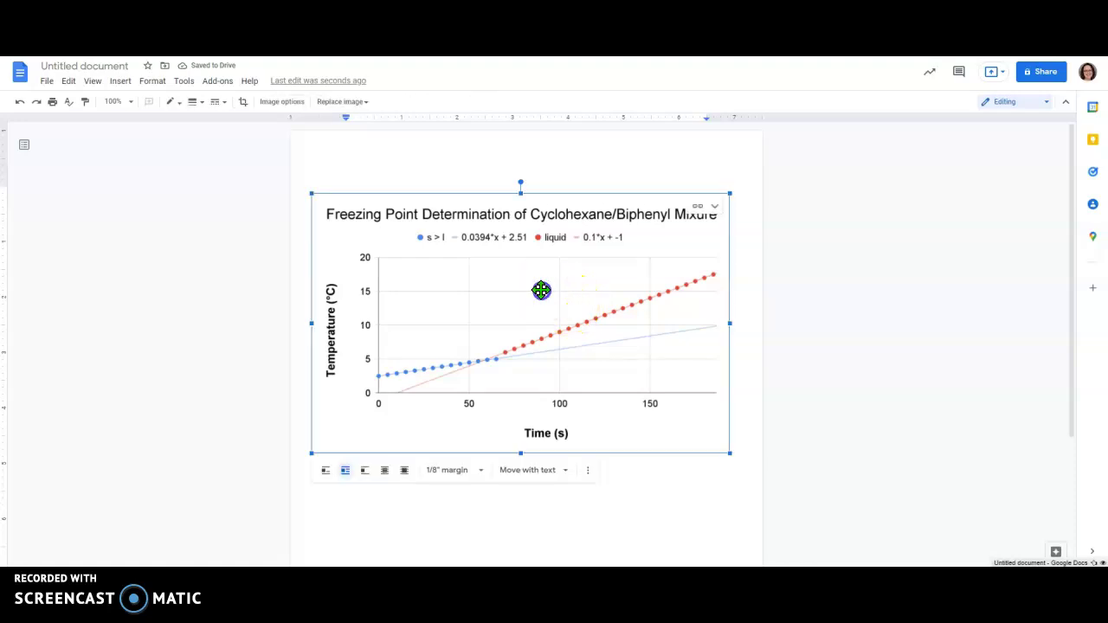
pyautogui.click(691, 501)
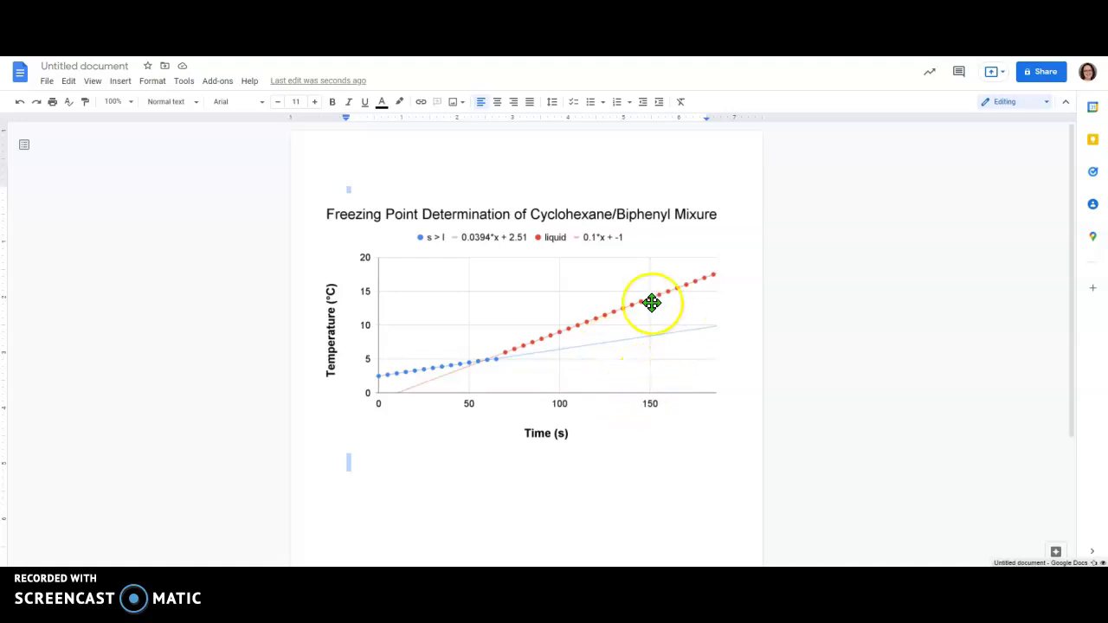
# Step: Examine which file formats are offered for downloading the document
pyautogui.click(46, 81)
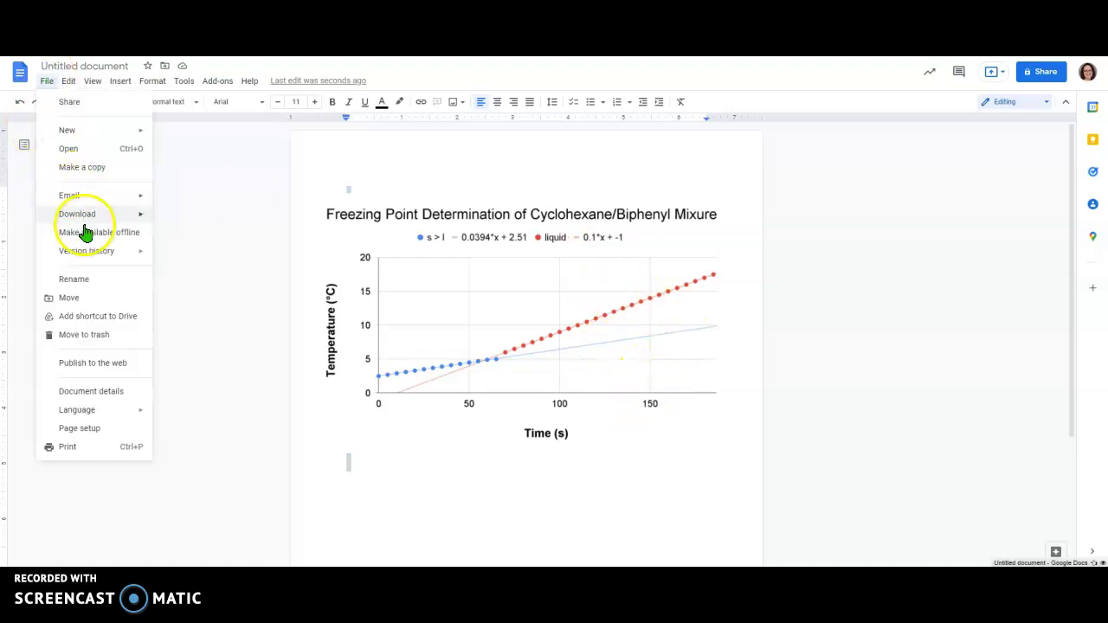
pyautogui.moveTo(92, 215)
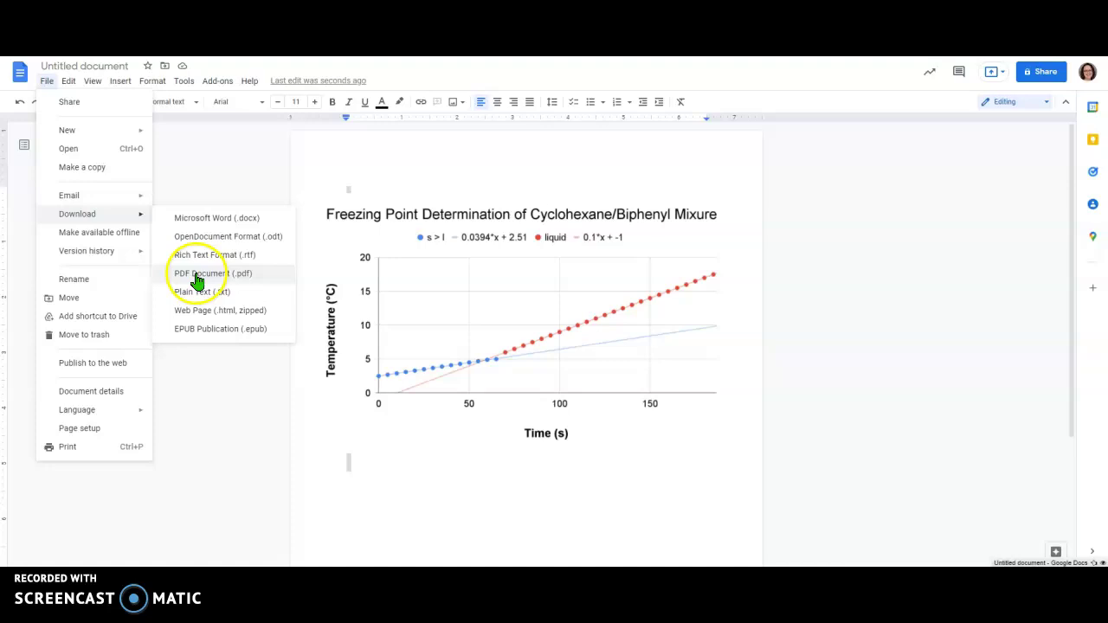
pyautogui.click(450, 511)
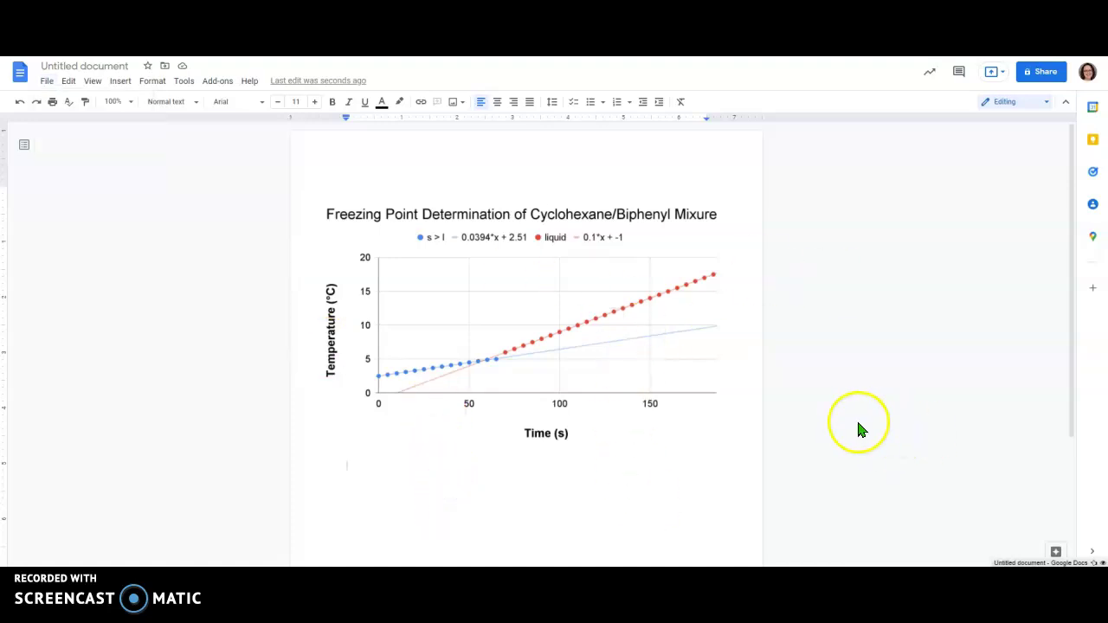